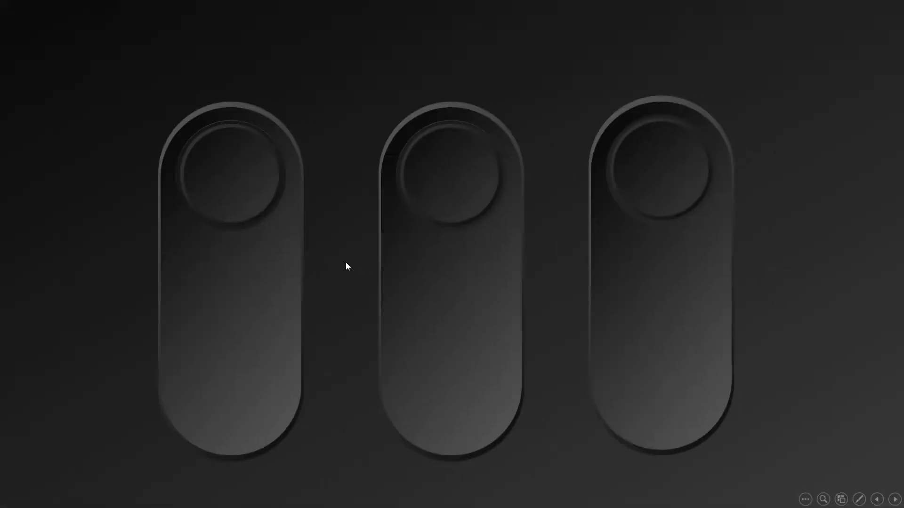
Play the slideshow to reveal the 100%, 75% and 50% ring cards in turn
{"action": "left_click", "coordinate": [349, 268]}
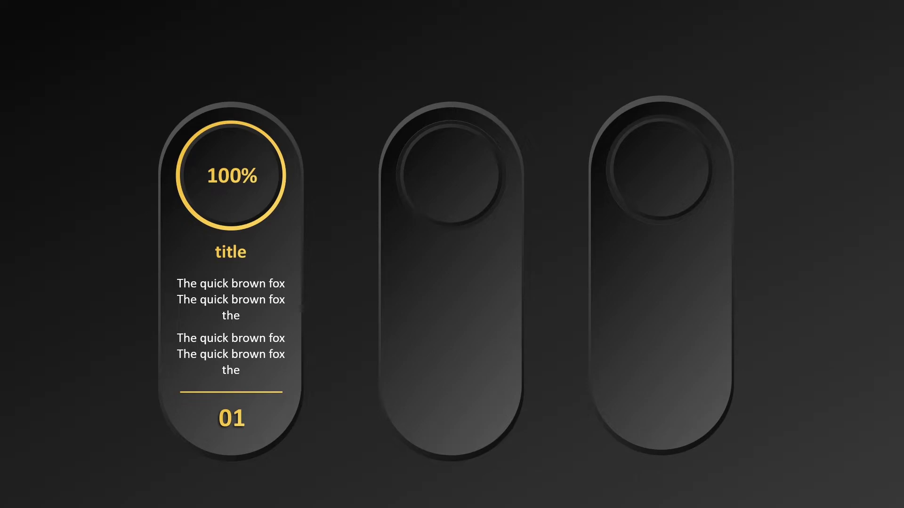
{"action": "key", "text": "Right"}
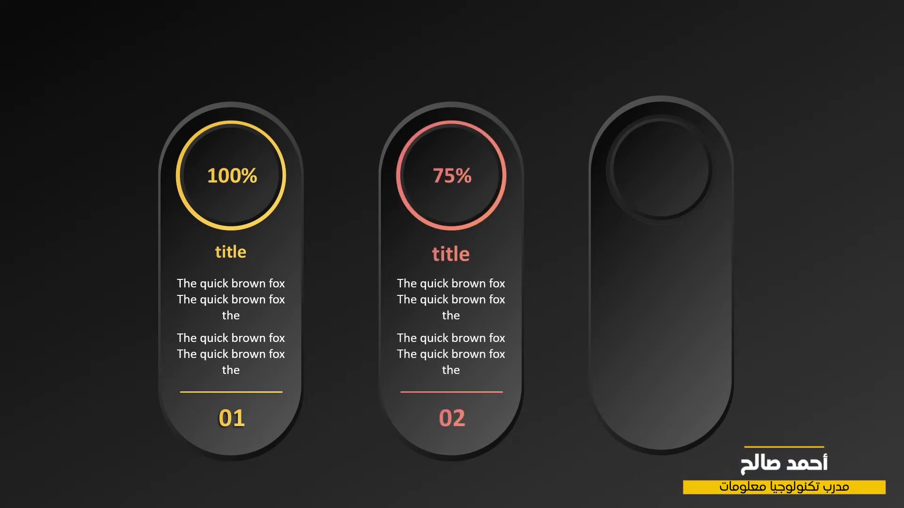
{"action": "key", "text": "Right"}
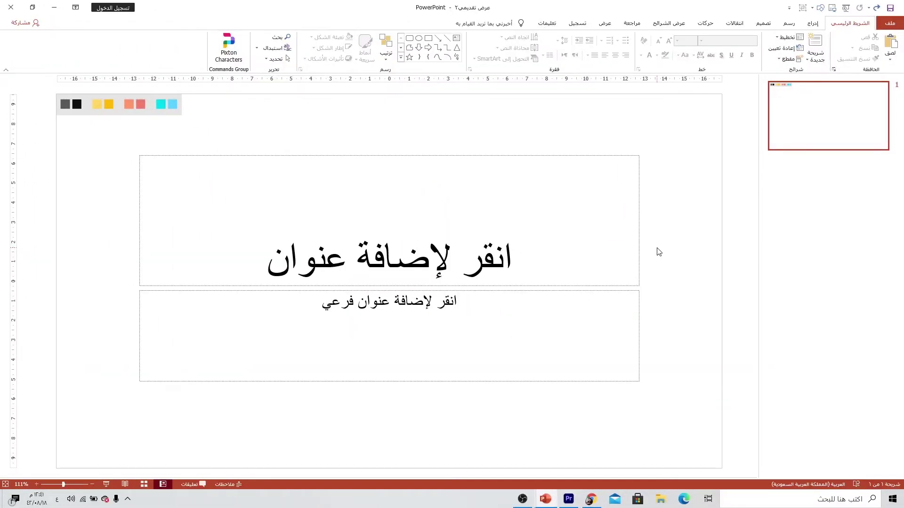
Change the slide to the Blank layout and bring up its background formatting
{"action": "right_click", "coordinate": [679, 198]}
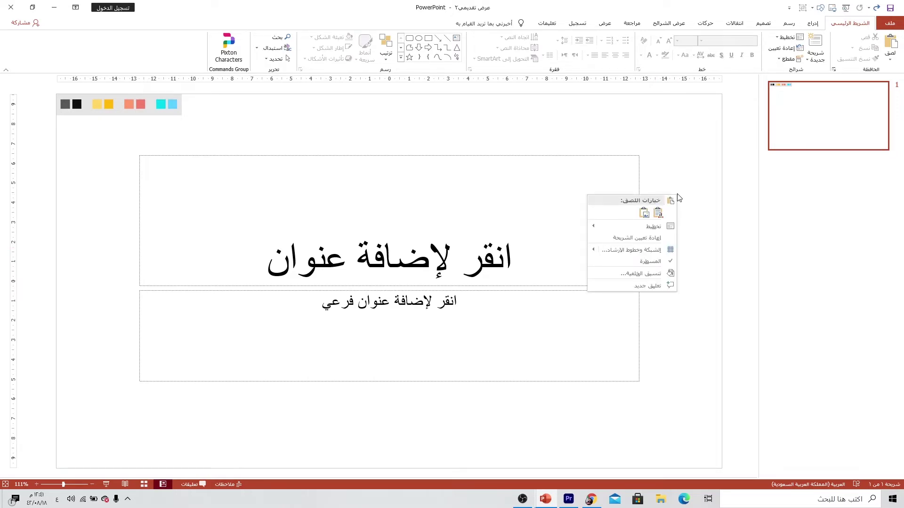
{"action": "mouse_move", "coordinate": [639, 226]}
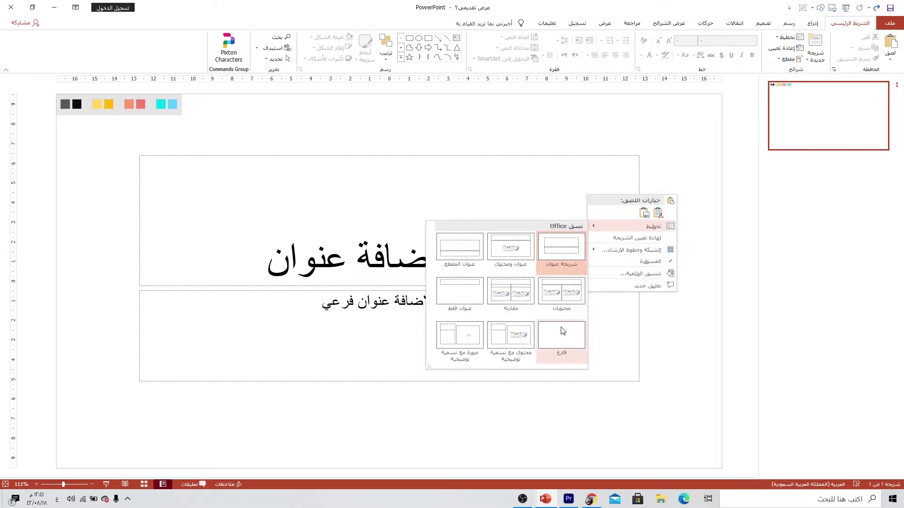
{"action": "left_click", "coordinate": [564, 341]}
{"action": "right_click", "coordinate": [518, 190]}
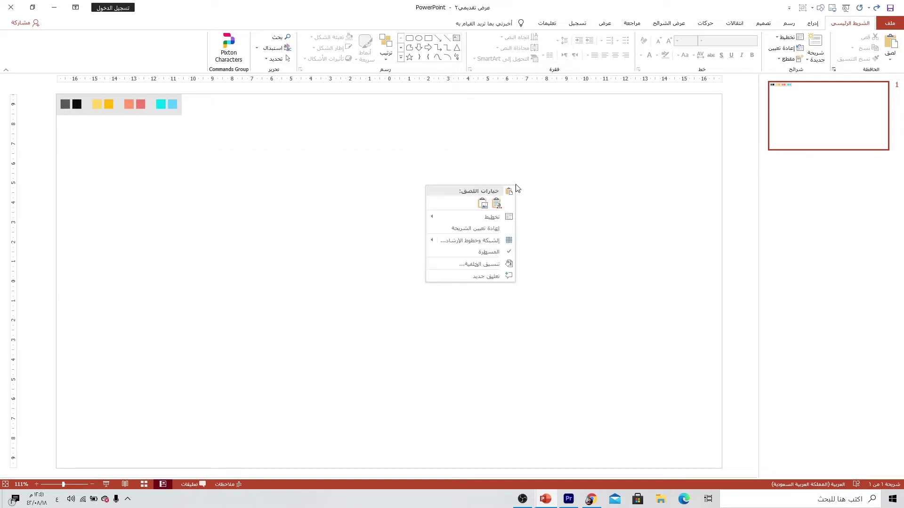
{"action": "left_click", "coordinate": [461, 267]}
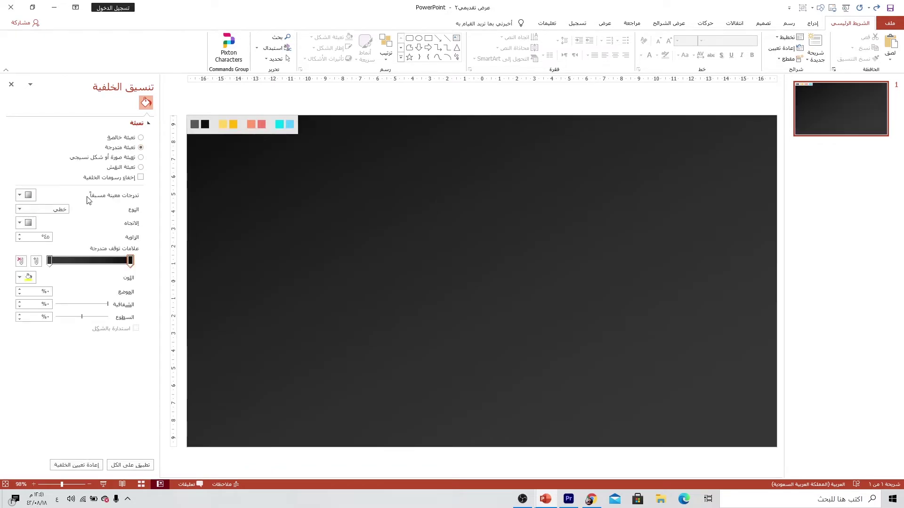
Color the gradient stops black and dark grey from the slide swatches, left stop at 96%
{"action": "left_click", "coordinate": [50, 260]}
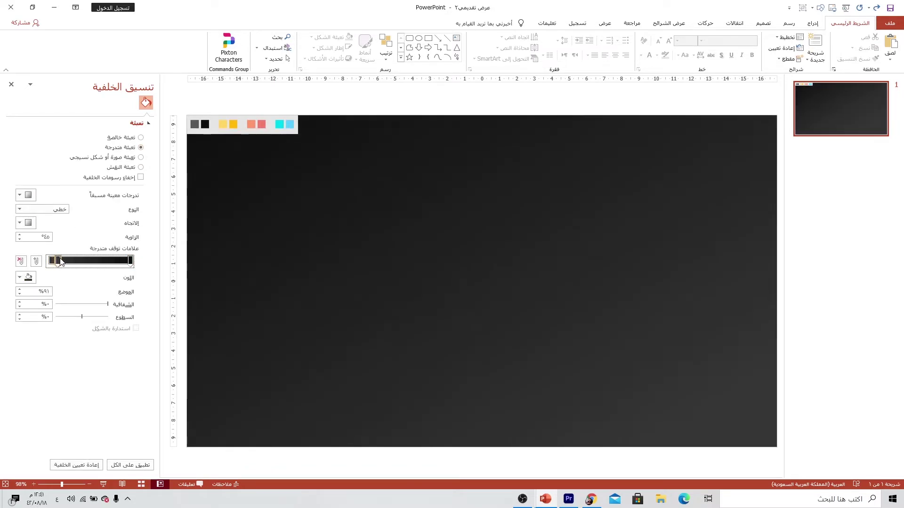
{"action": "left_click_drag", "start_coordinate": [52, 262], "coordinate": [60, 260]}
{"action": "left_click", "coordinate": [23, 277]}
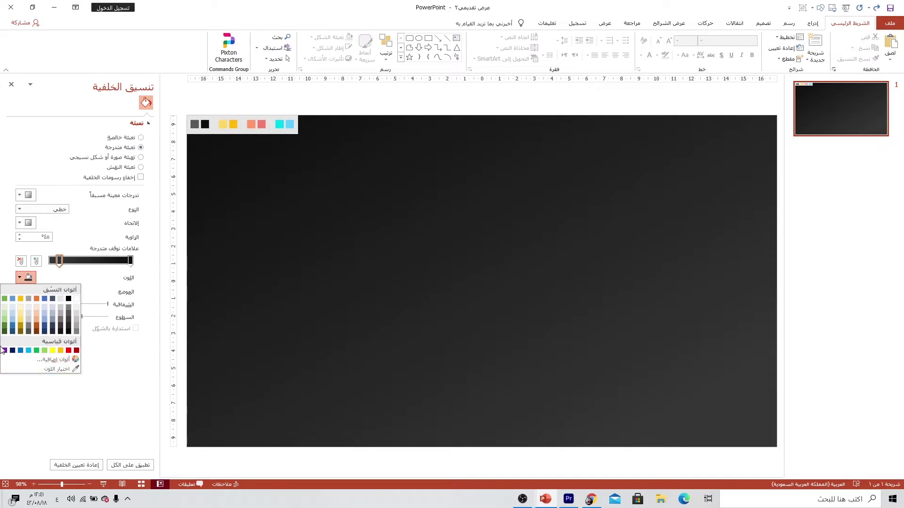
{"action": "left_click", "coordinate": [73, 369]}
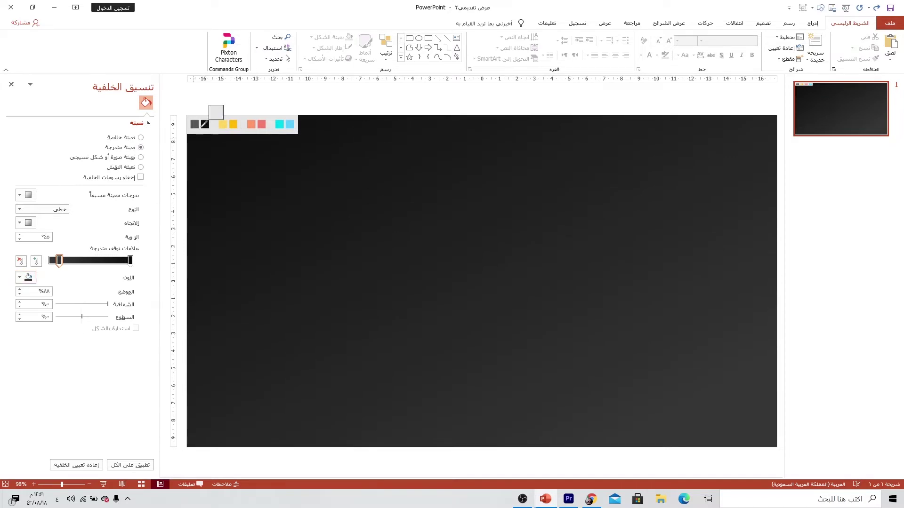
{"action": "left_click", "coordinate": [208, 126]}
{"action": "left_click", "coordinate": [131, 260]}
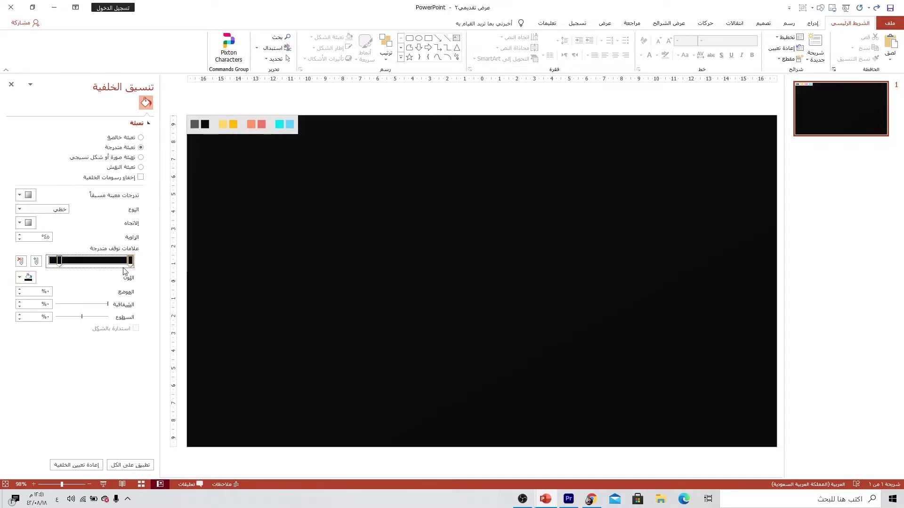
{"action": "left_click", "coordinate": [29, 278]}
{"action": "left_click", "coordinate": [74, 386]}
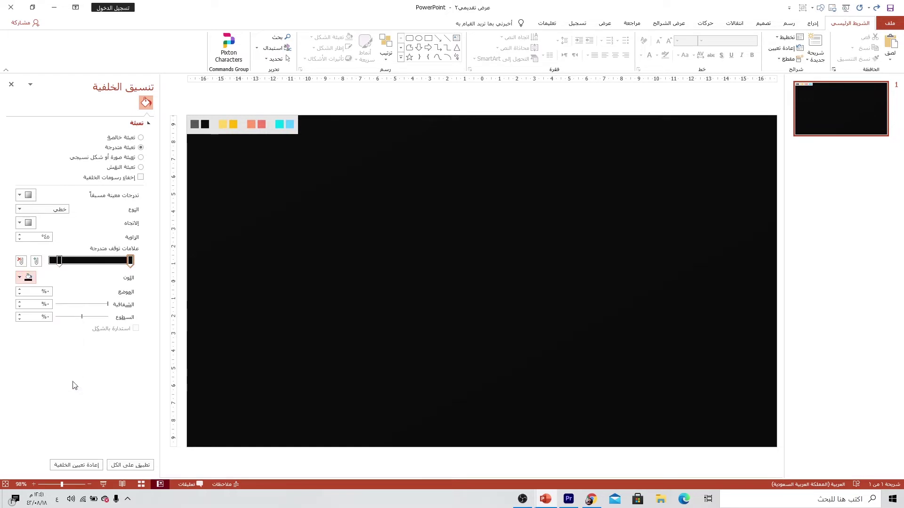
{"action": "left_click", "coordinate": [195, 124]}
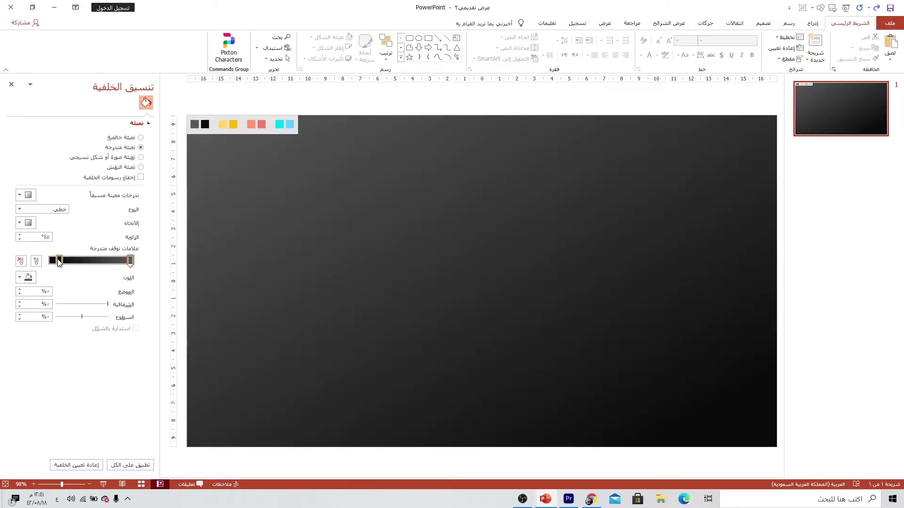
{"action": "left_click", "coordinate": [58, 261]}
{"action": "left_click_drag", "start_coordinate": [56, 262], "coordinate": [52, 262]}
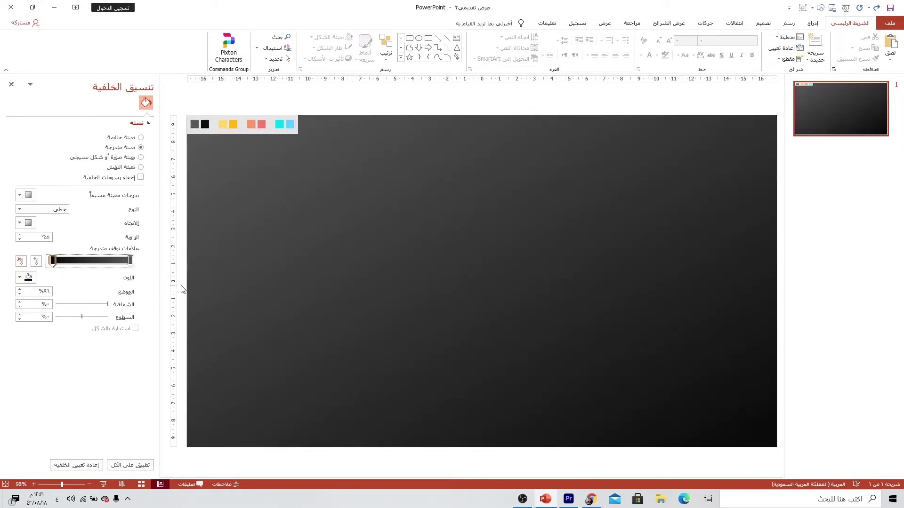
Angle the background gradient at 225° and darken the right stop to custom grey #383838
{"action": "left_click", "coordinate": [22, 223]}
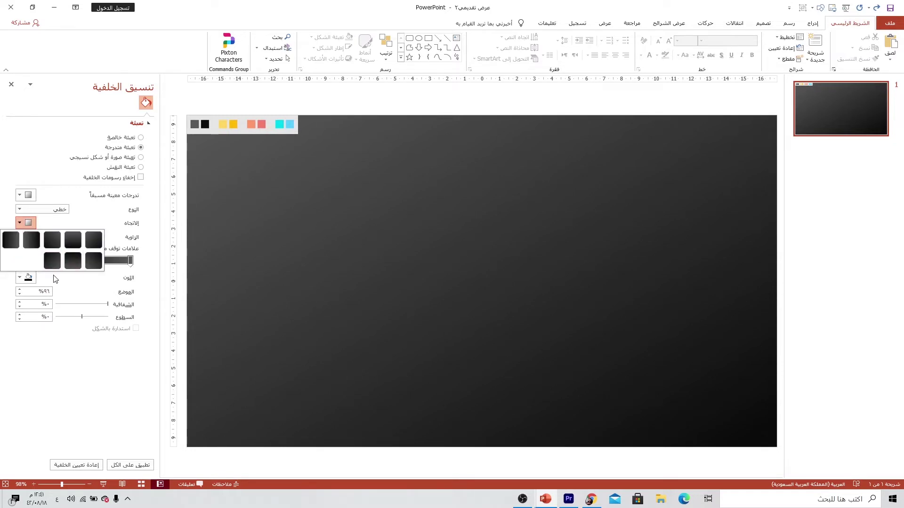
{"action": "left_click", "coordinate": [52, 261]}
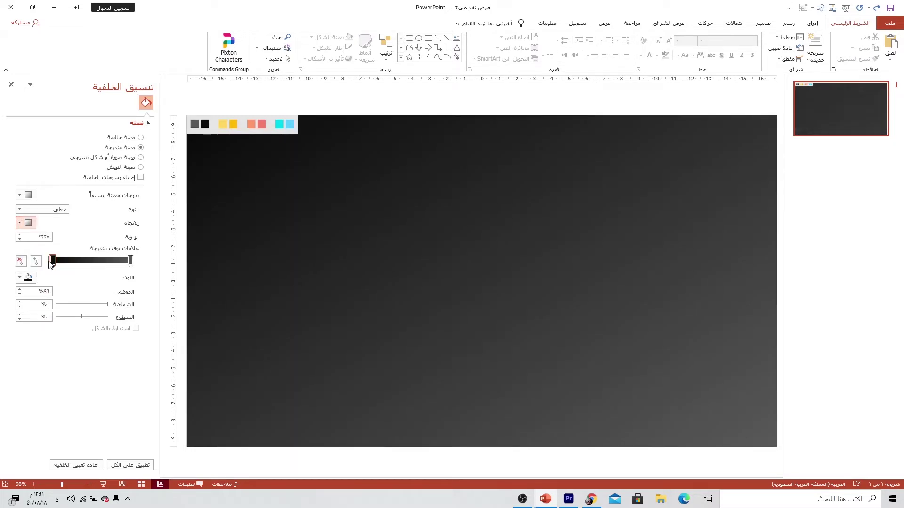
{"action": "left_click", "coordinate": [131, 260]}
{"action": "left_click", "coordinate": [24, 278]}
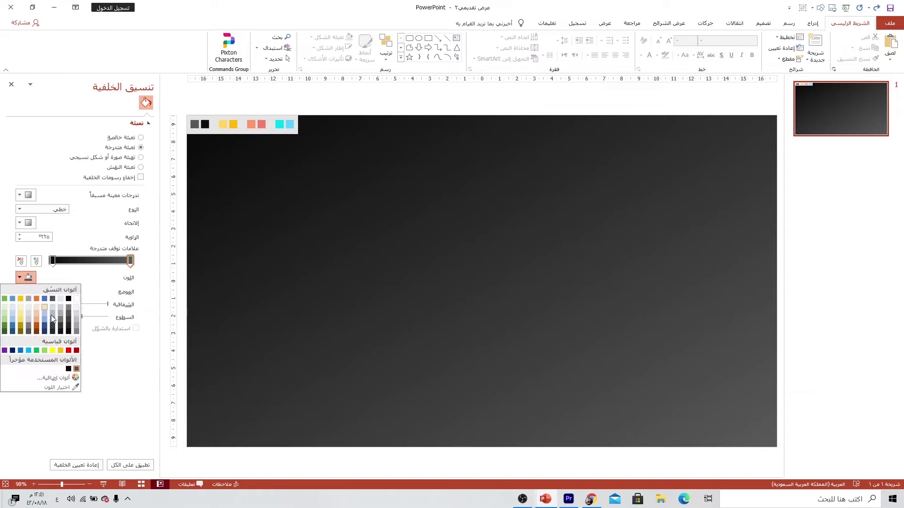
{"action": "left_click", "coordinate": [59, 378]}
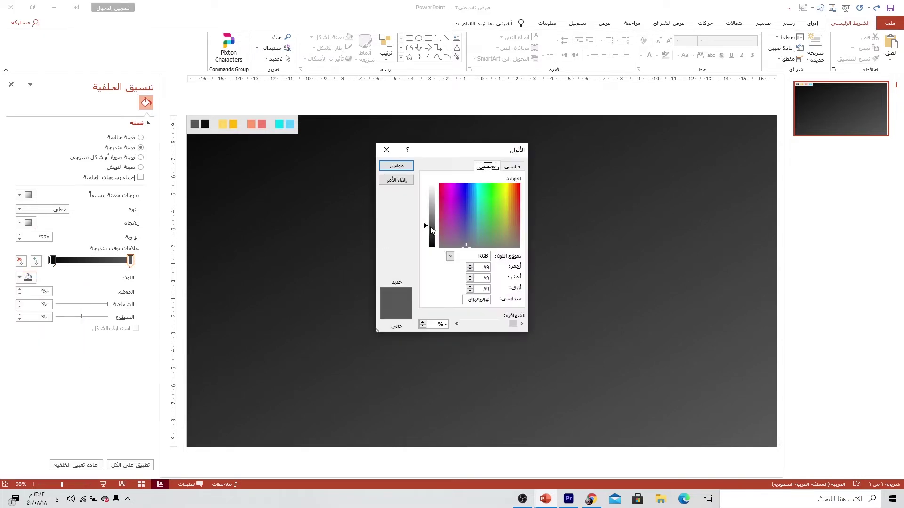
{"action": "left_click_drag", "start_coordinate": [426, 229], "coordinate": [426, 236]}
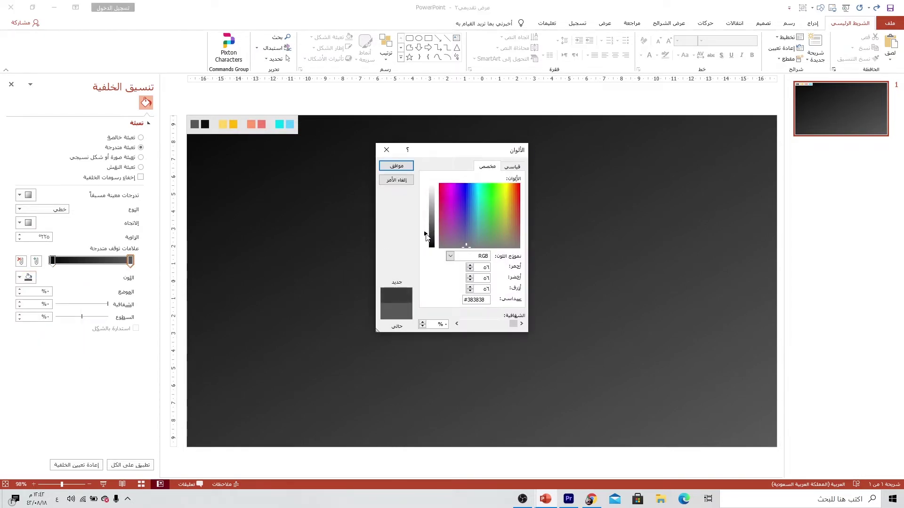
{"action": "left_click", "coordinate": [381, 167]}
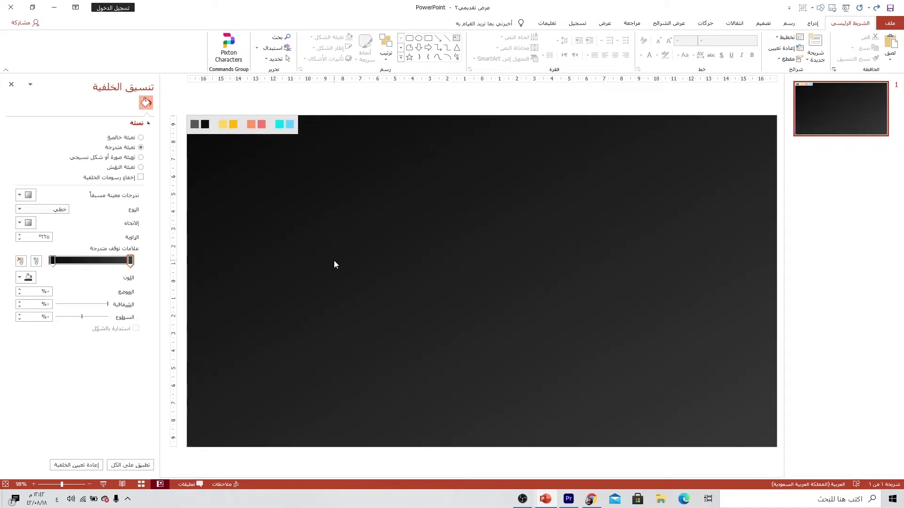
{"action": "left_click", "coordinate": [813, 23]}
Draw a tall rounded rectangle and round its corners fully into a pill
{"action": "left_click", "coordinate": [754, 57]}
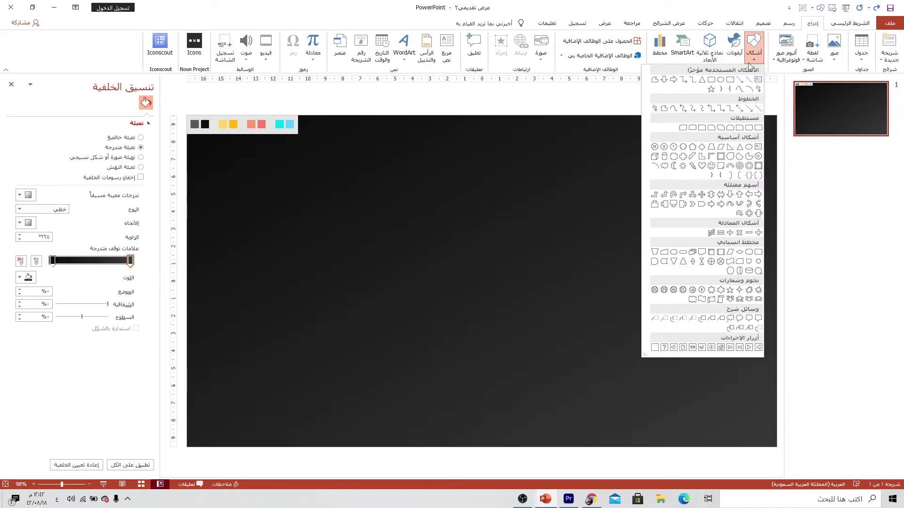
{"action": "left_click", "coordinate": [711, 81]}
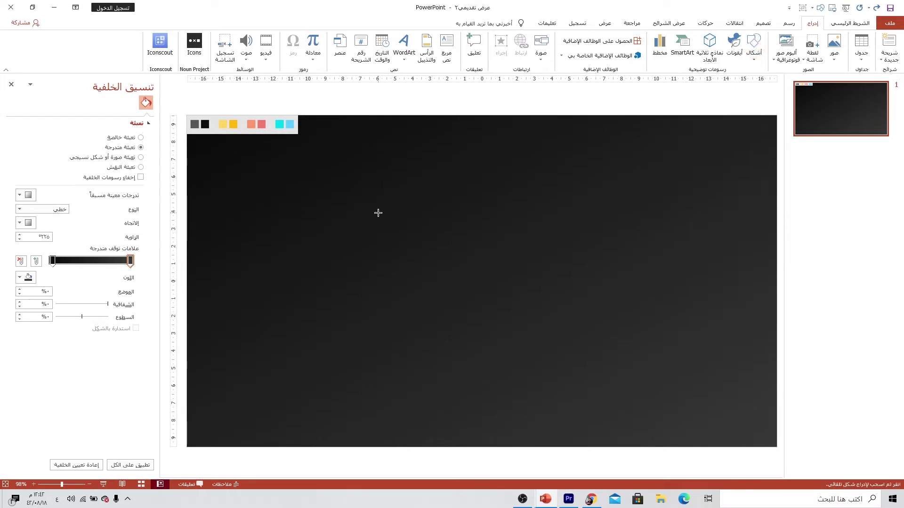
{"action": "left_click_drag", "start_coordinate": [346, 164], "coordinate": [431, 367]}
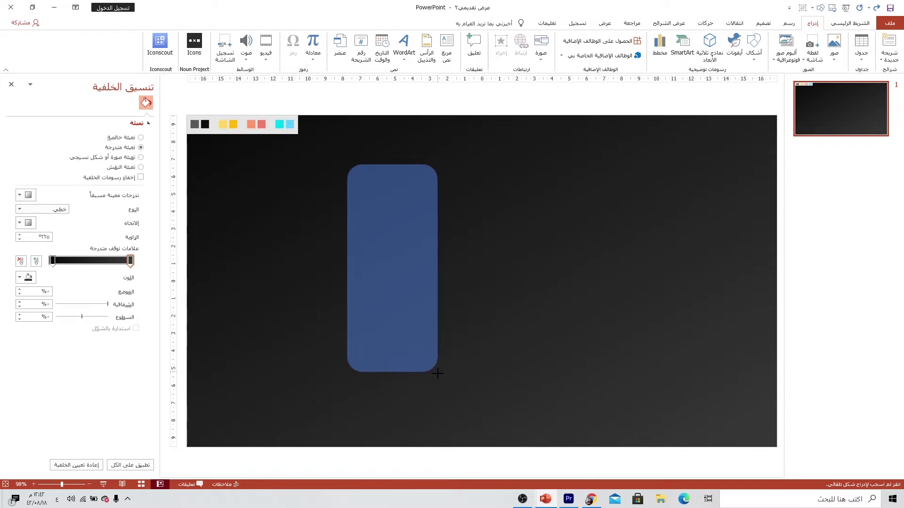
{"action": "left_click_drag", "start_coordinate": [431, 366], "coordinate": [440, 376]}
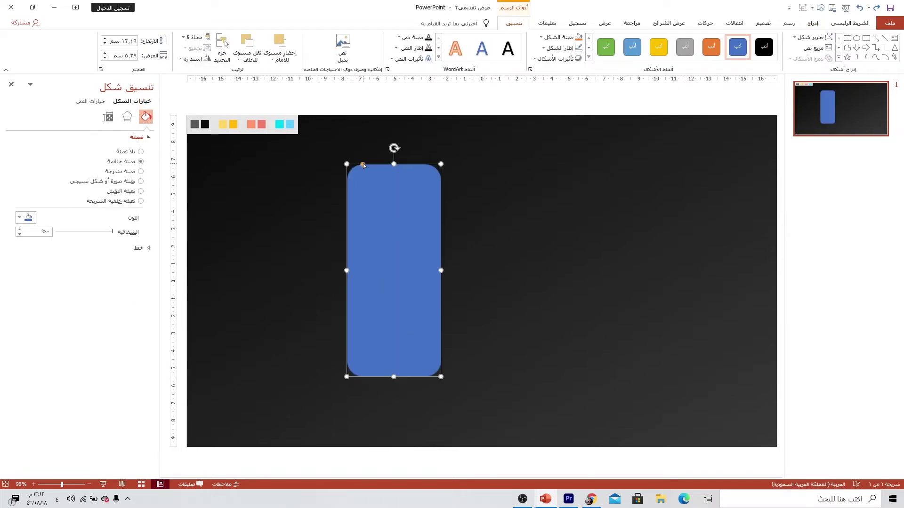
{"action": "left_click_drag", "start_coordinate": [363, 165], "coordinate": [405, 166]}
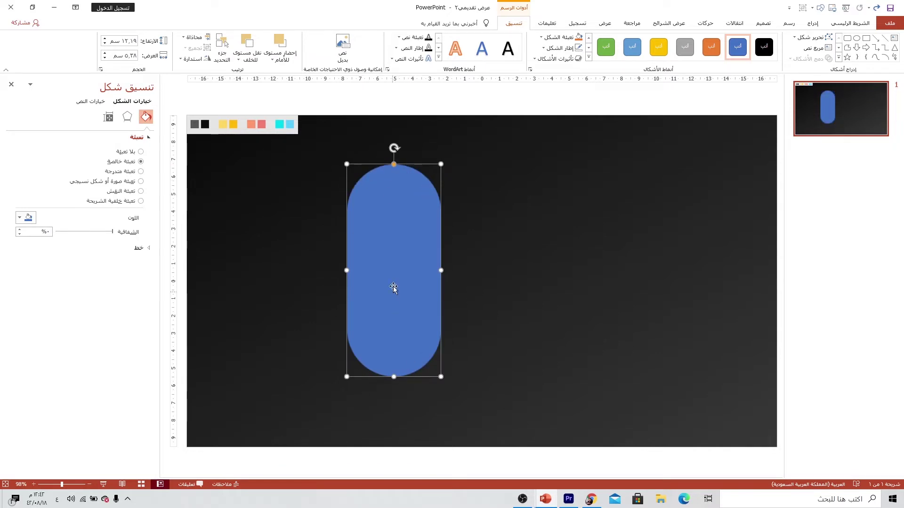
Size the pill to about 13.05 × 5.27 cm and place a duplicate beside it
{"action": "mouse_move", "coordinate": [395, 268]}
{"action": "left_mouse_down"}
{"action": "mouse_move", "coordinate": [326, 270]}
{"action": "mouse_move", "coordinate": [369, 270]}
{"action": "left_mouse_up"}
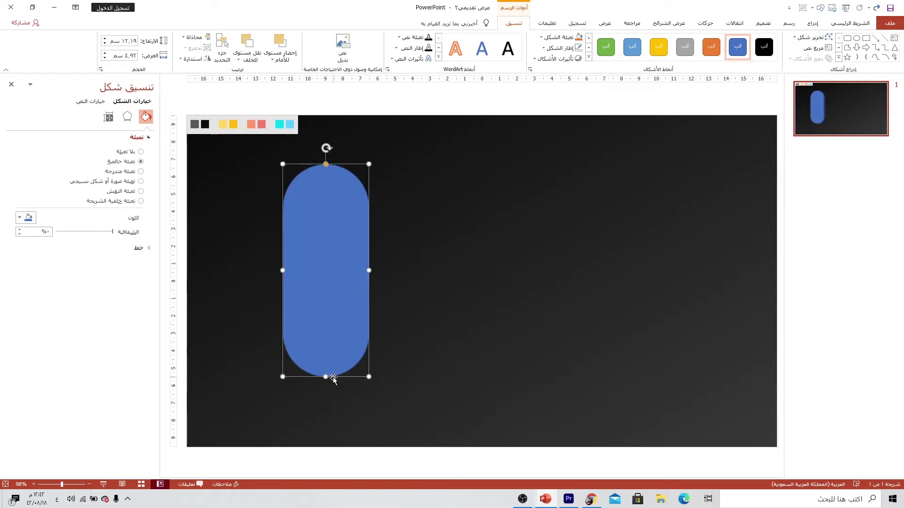
{"action": "left_click_drag", "start_coordinate": [329, 377], "coordinate": [329, 395]}
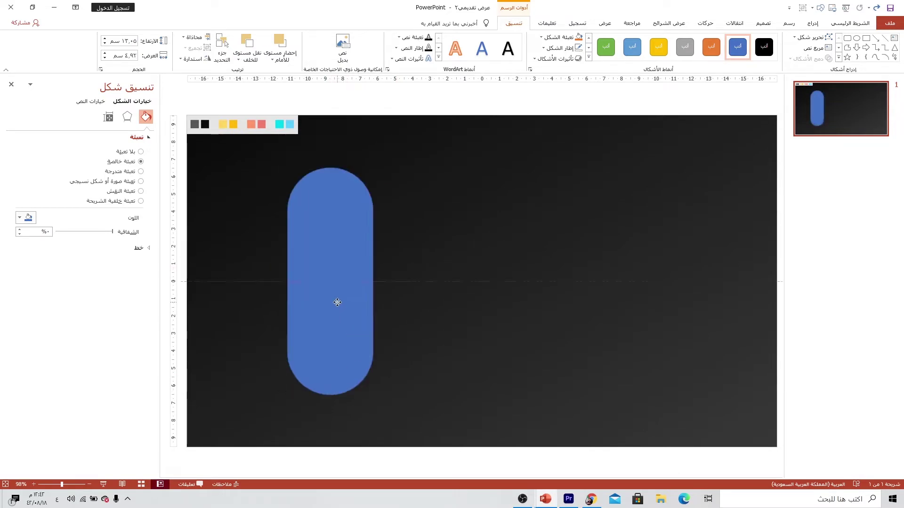
{"action": "left_click_drag", "start_coordinate": [373, 281], "coordinate": [379, 281]}
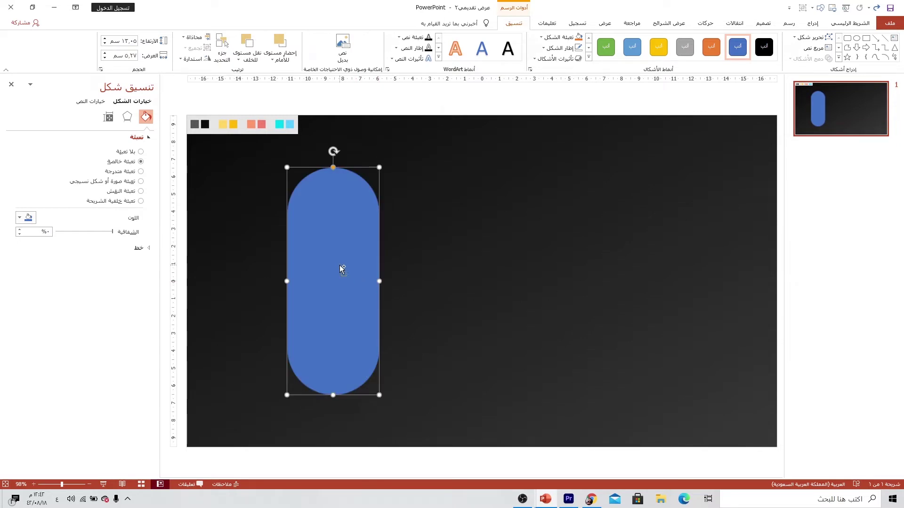
{"action": "left_click_drag", "start_coordinate": [342, 268], "coordinate": [556, 263], "text": "ctrl"}
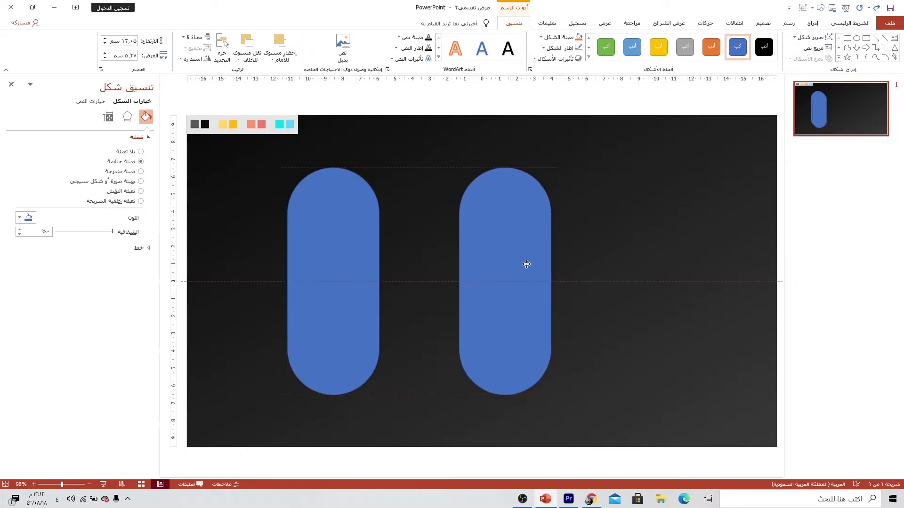
{"action": "left_click_drag", "start_coordinate": [343, 266], "coordinate": [385, 261]}
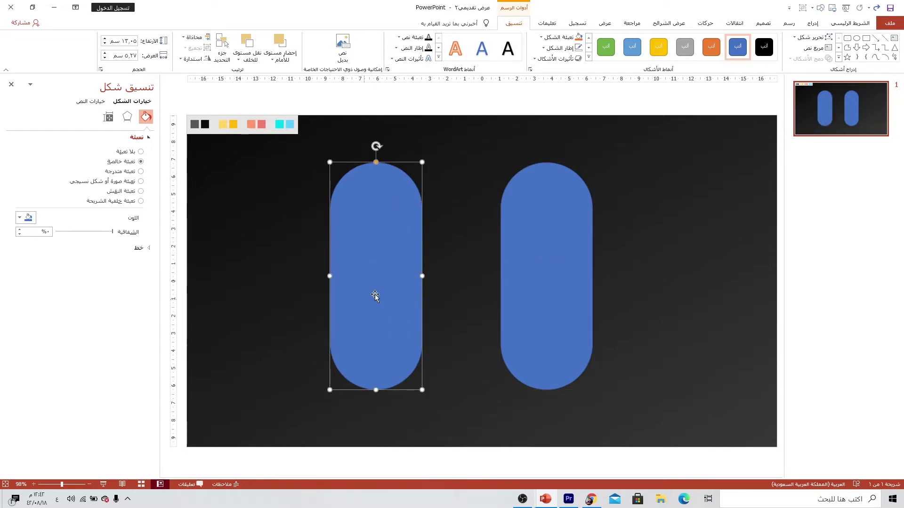
Give the left pill a gradient fill with stops sampled from the slide's dark swatches
{"action": "left_click", "coordinate": [125, 175]}
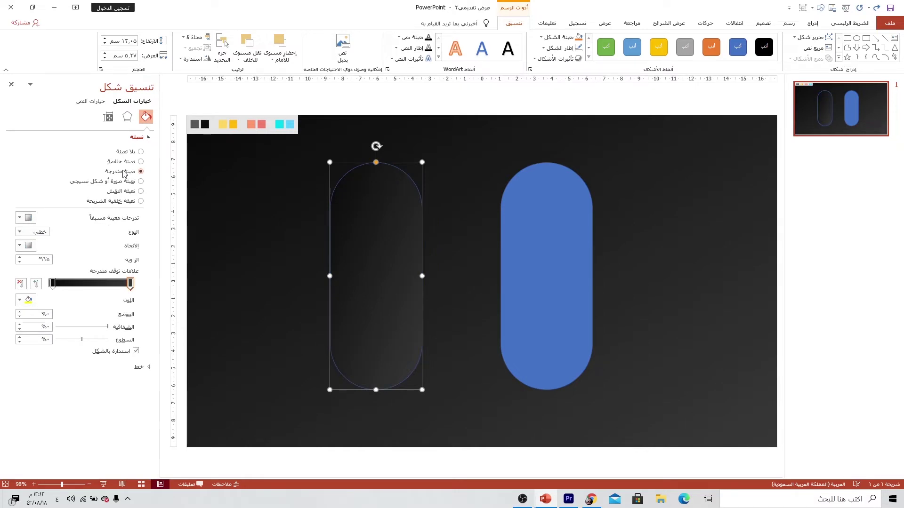
{"action": "left_click_drag", "start_coordinate": [52, 282], "coordinate": [49, 282]}
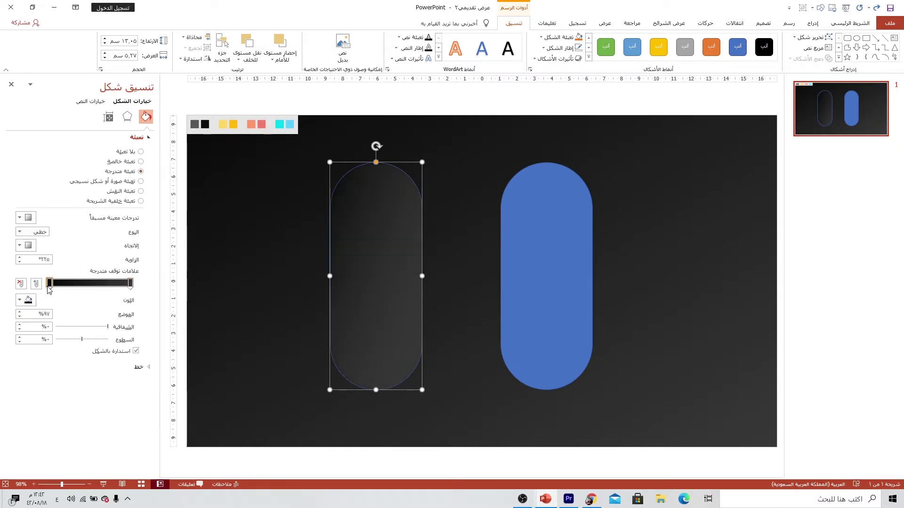
{"action": "left_click", "coordinate": [20, 300]}
{"action": "left_click", "coordinate": [60, 411]}
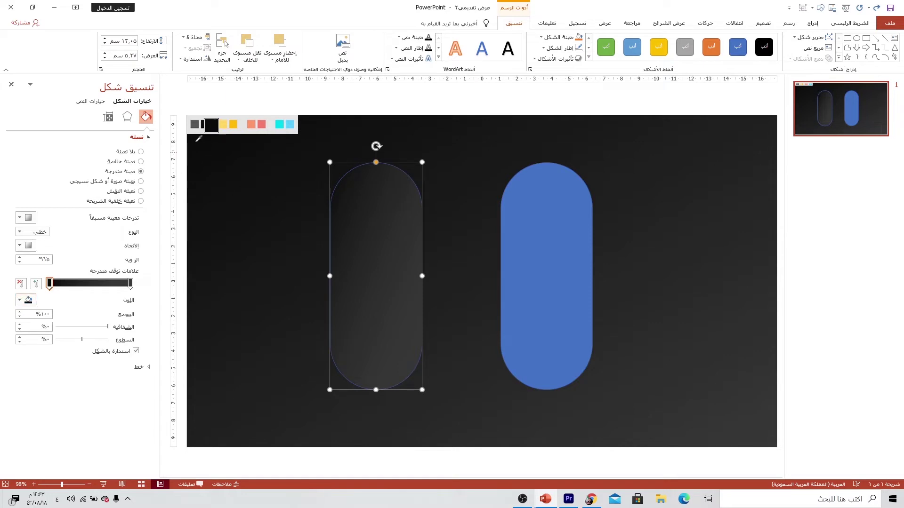
{"action": "left_click", "coordinate": [132, 283]}
{"action": "left_click", "coordinate": [23, 300]}
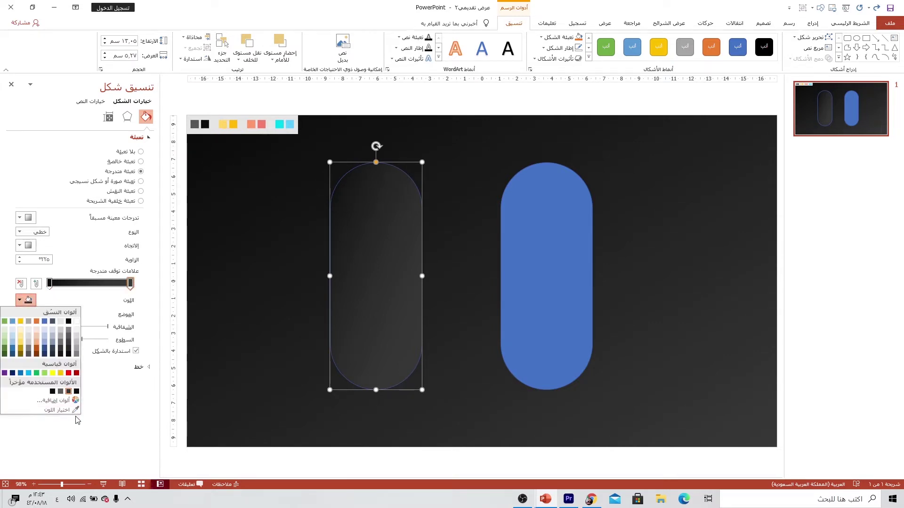
{"action": "left_click", "coordinate": [61, 411]}
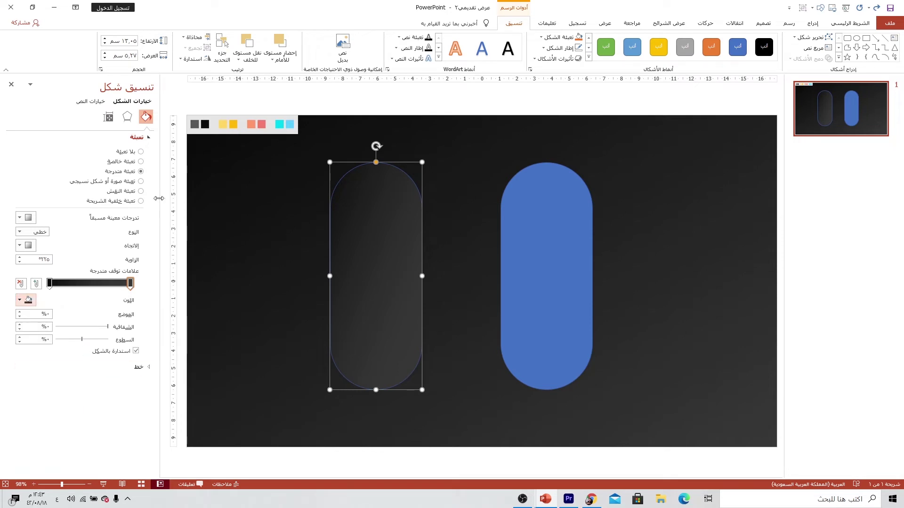
{"action": "left_click", "coordinate": [193, 126]}
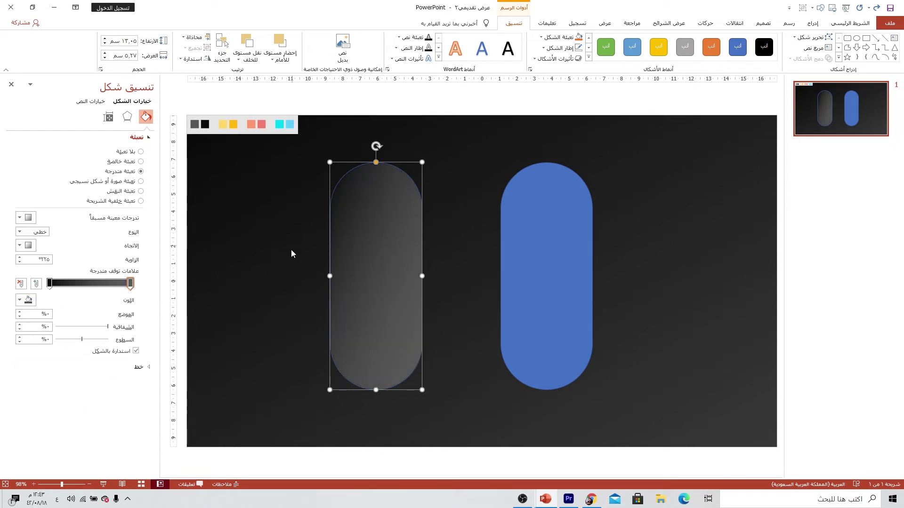
Set the left pill's gradient angle to 230° with stops at 96% and 73%
{"action": "left_click_drag", "start_coordinate": [50, 284], "coordinate": [57, 285]}
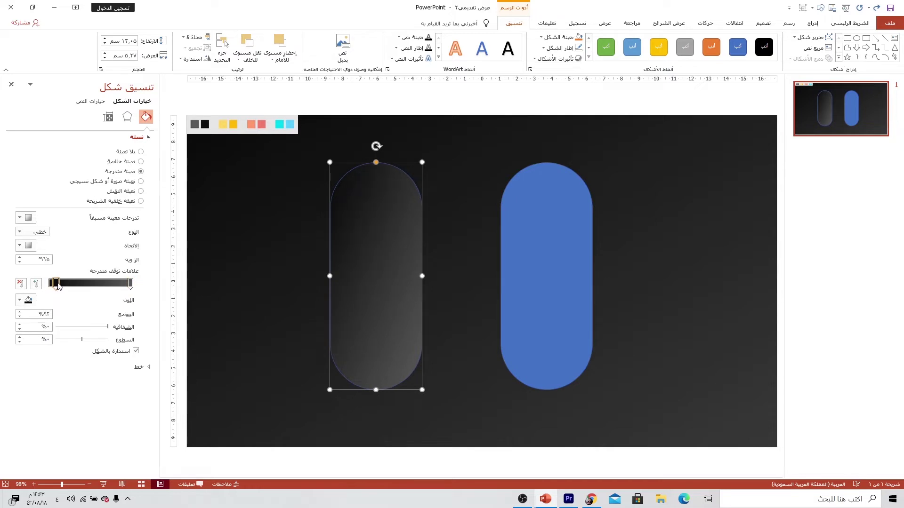
{"action": "left_click", "coordinate": [20, 246]}
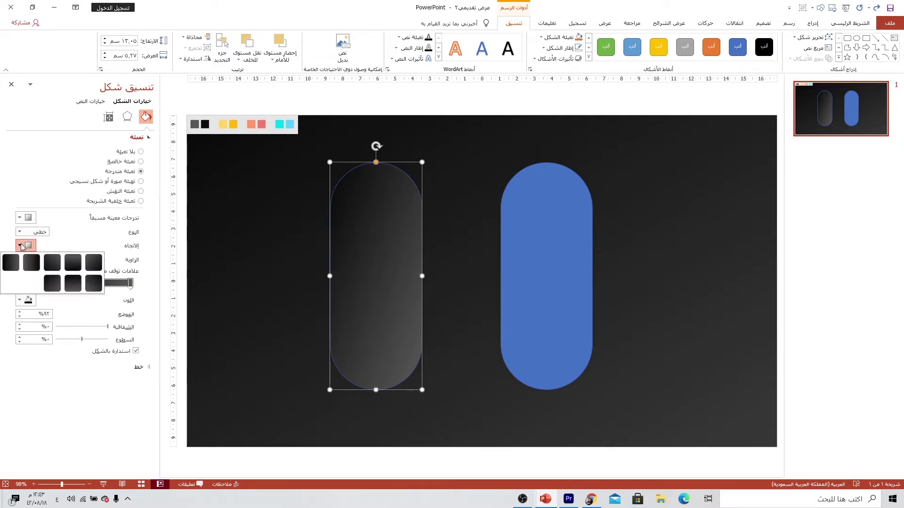
{"action": "left_click", "coordinate": [54, 284]}
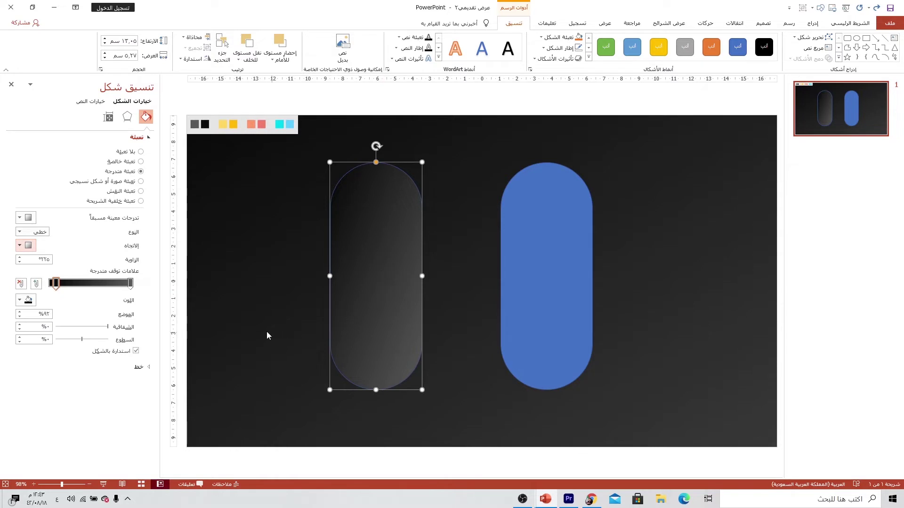
{"action": "left_click", "coordinate": [20, 258]}
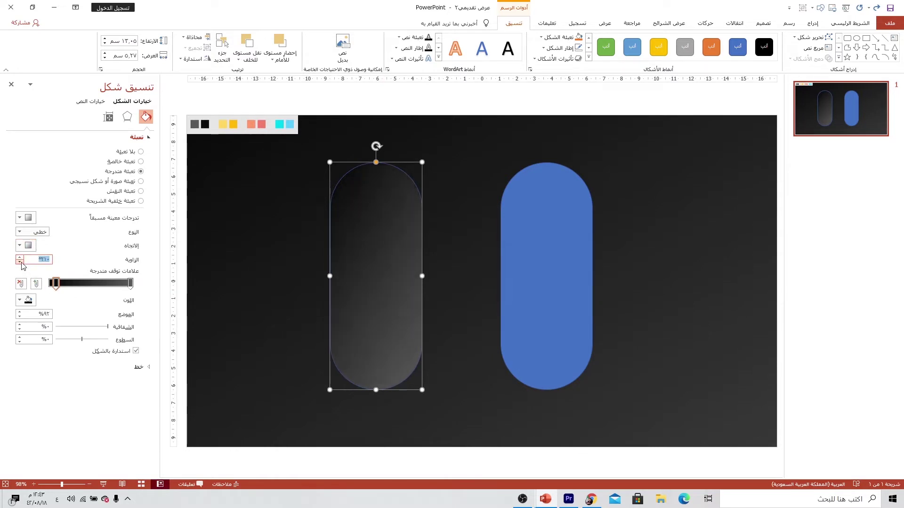
{"action": "left_click_drag", "start_coordinate": [56, 283], "coordinate": [71, 283]}
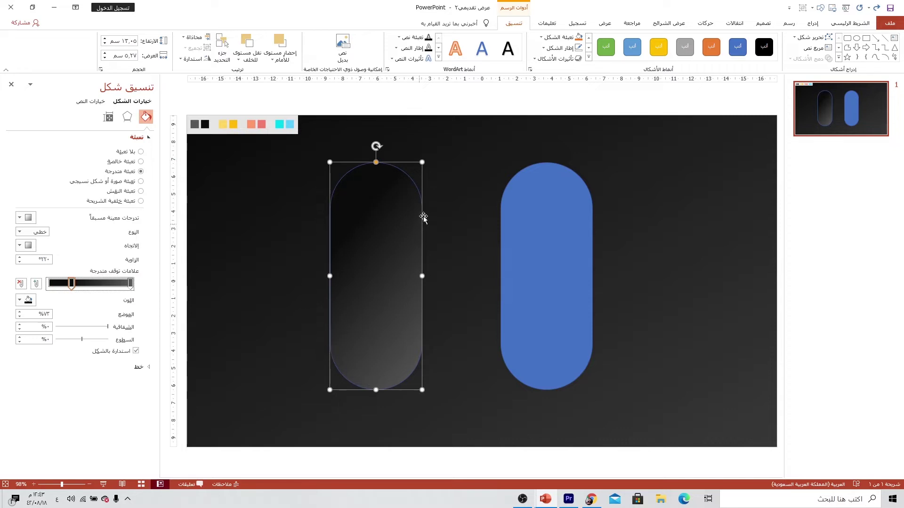
Remove the left pill's outline and apply a gradient fill to the right pill
{"action": "left_click", "coordinate": [559, 47]}
{"action": "left_click", "coordinate": [544, 151]}
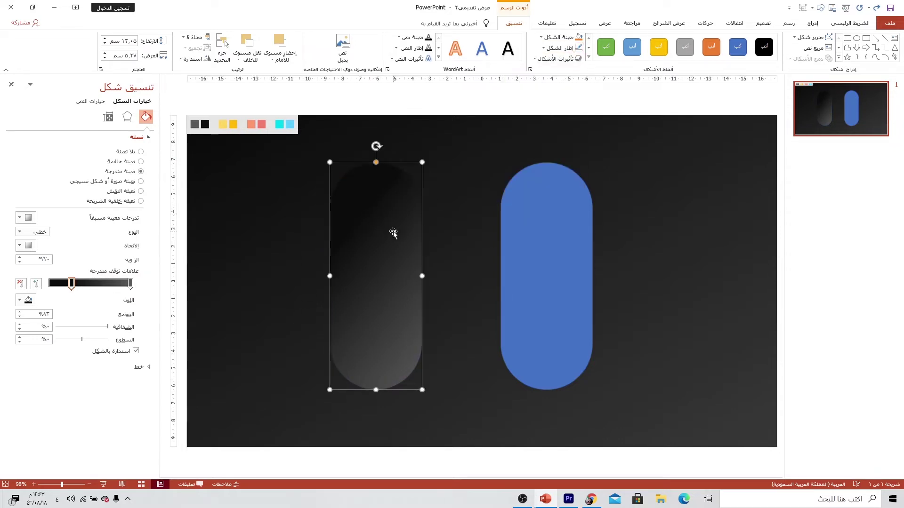
{"action": "left_click", "coordinate": [546, 241]}
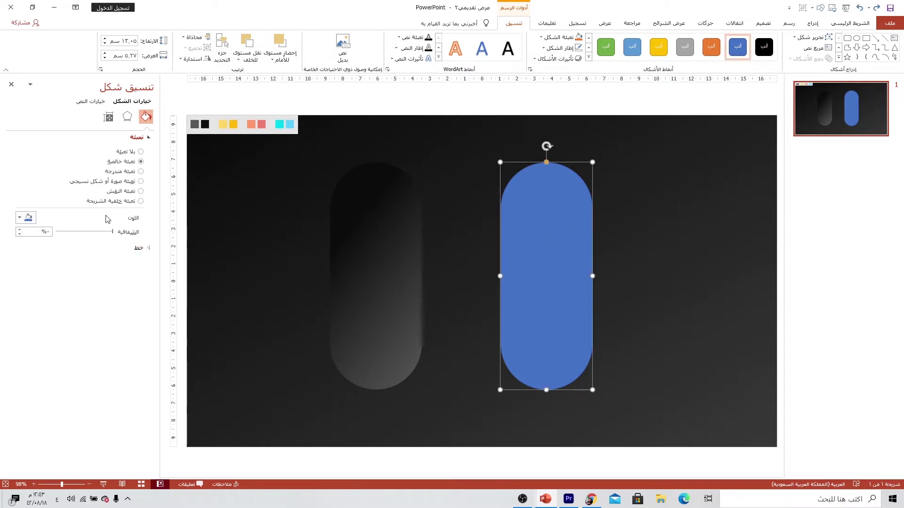
{"action": "left_click", "coordinate": [117, 173]}
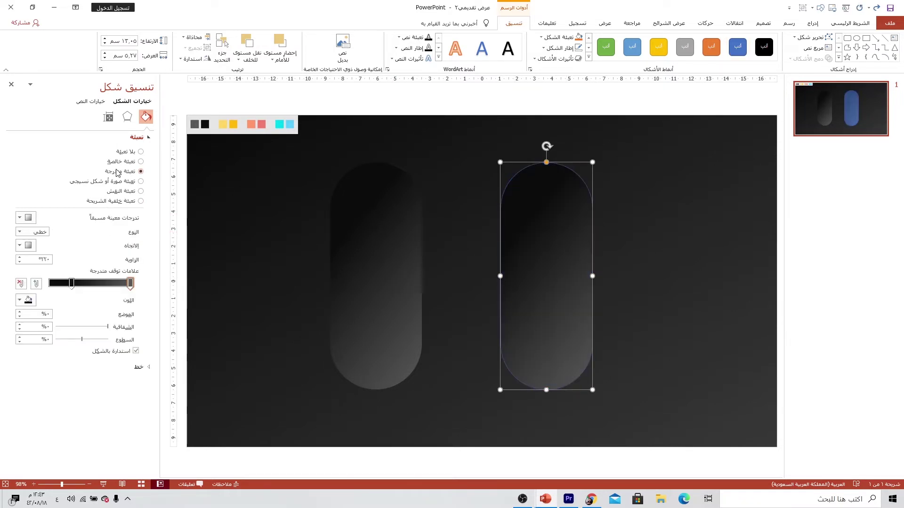
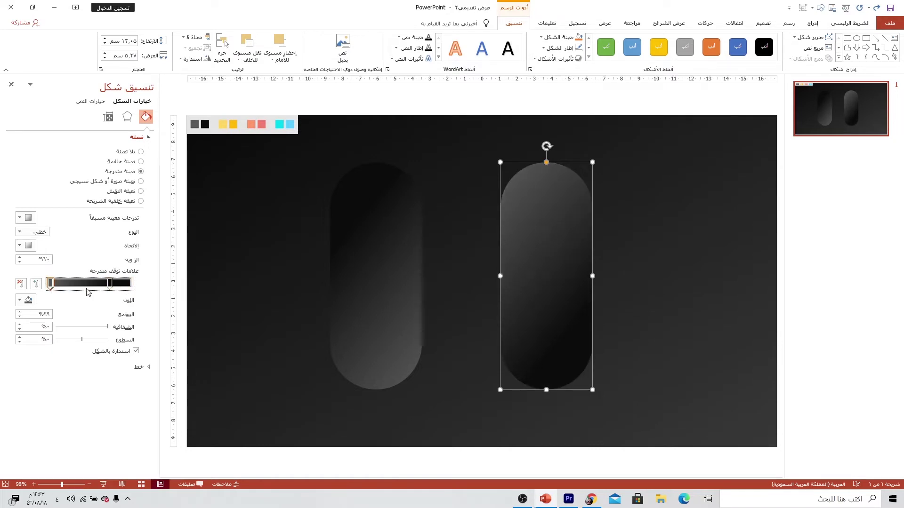
Shift the gradient stops on both dark pills, moving the left one's to 80%, then stack the right pill onto the left
{"action": "left_click_drag", "start_coordinate": [112, 287], "coordinate": [128, 284]}
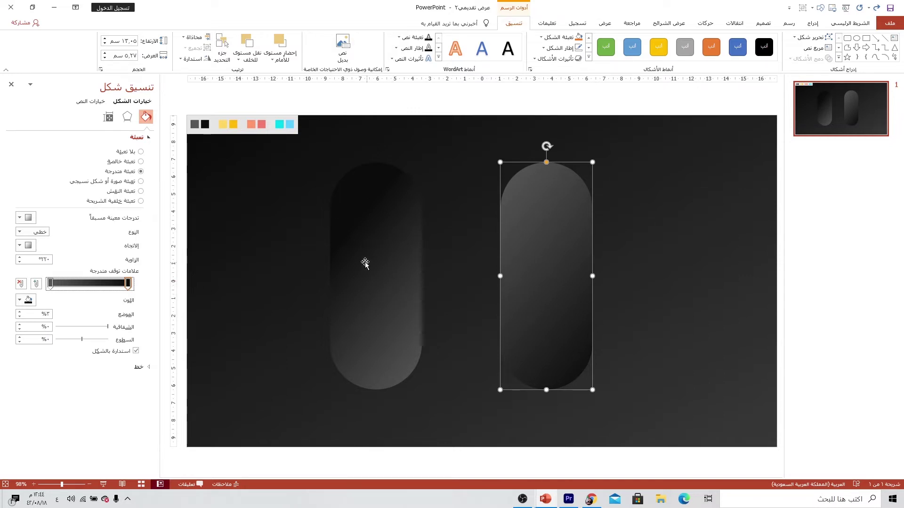
{"action": "left_click", "coordinate": [381, 267]}
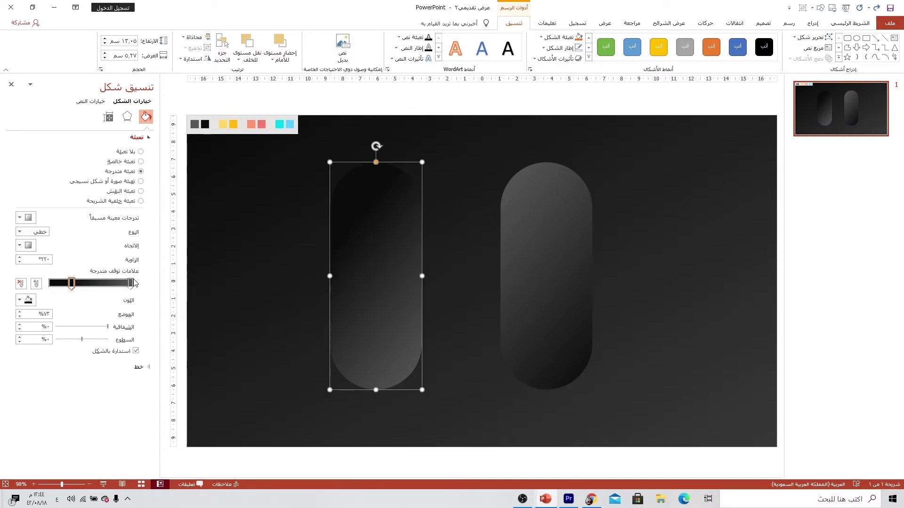
{"action": "mouse_move", "coordinate": [75, 284]}
{"action": "left_mouse_down"}
{"action": "mouse_move", "coordinate": [58, 284]}
{"action": "mouse_move", "coordinate": [60, 292]}
{"action": "left_mouse_up"}
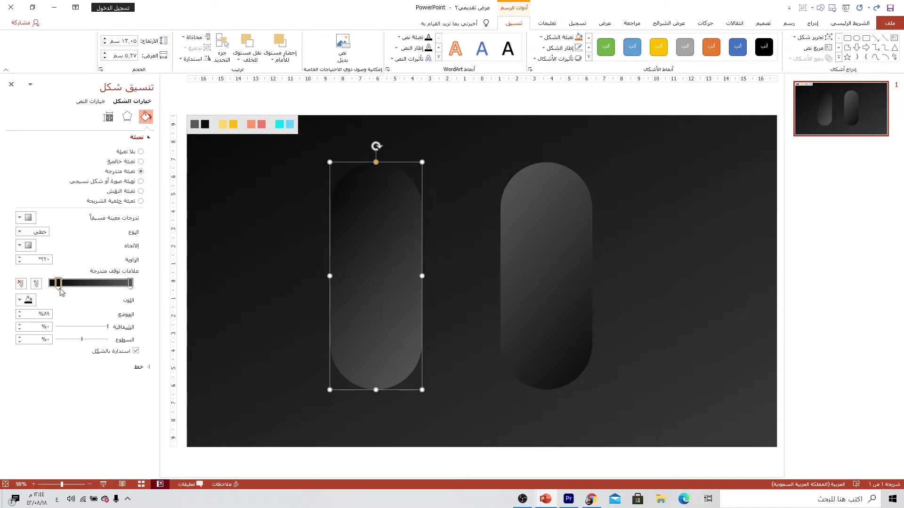
{"action": "left_click", "coordinate": [530, 282]}
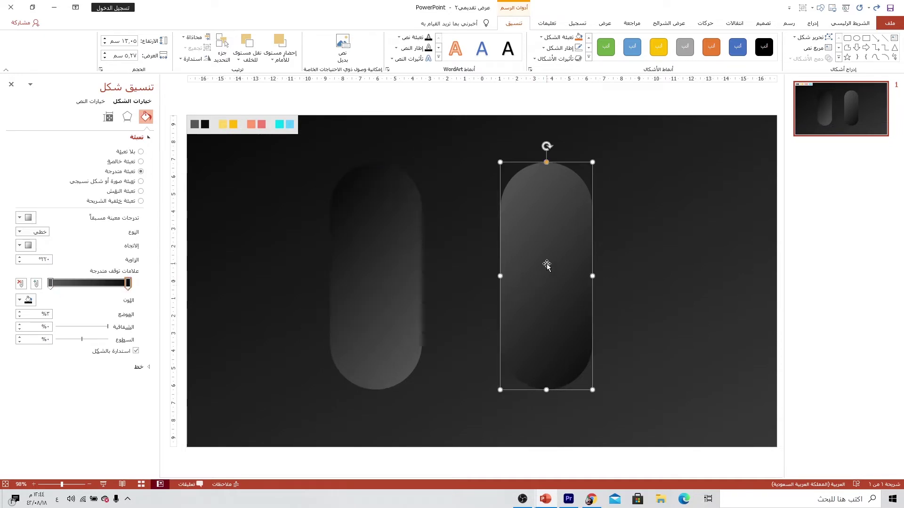
{"action": "left_click_drag", "start_coordinate": [546, 264], "coordinate": [379, 267]}
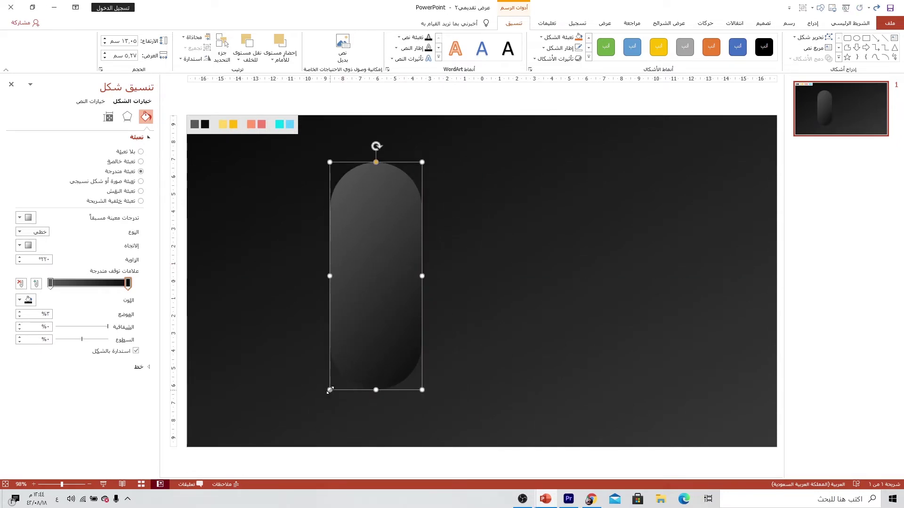
Undo an accidental resize and send the larger pill backward so its bright rim shows
{"action": "left_click_drag", "start_coordinate": [329, 390], "coordinate": [325, 393]}
{"action": "key", "text": "ctrl+z"}
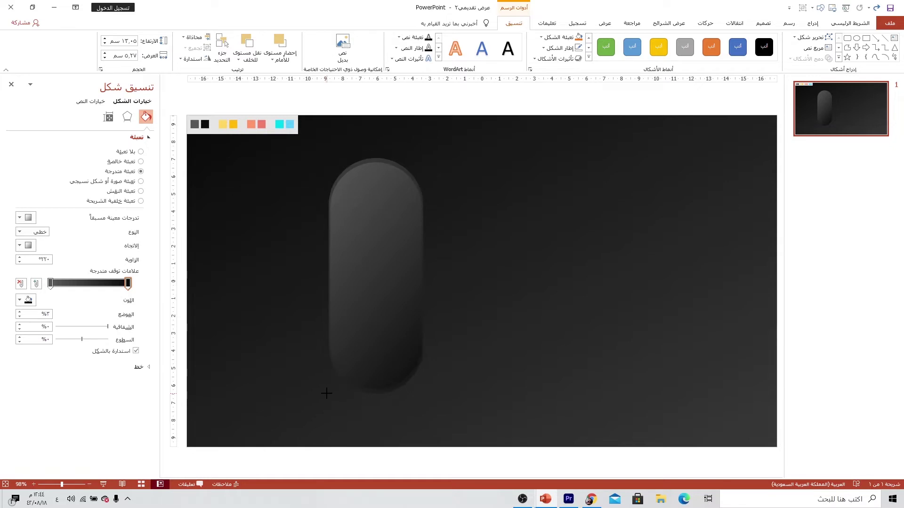
{"action": "left_click", "coordinate": [326, 393]}
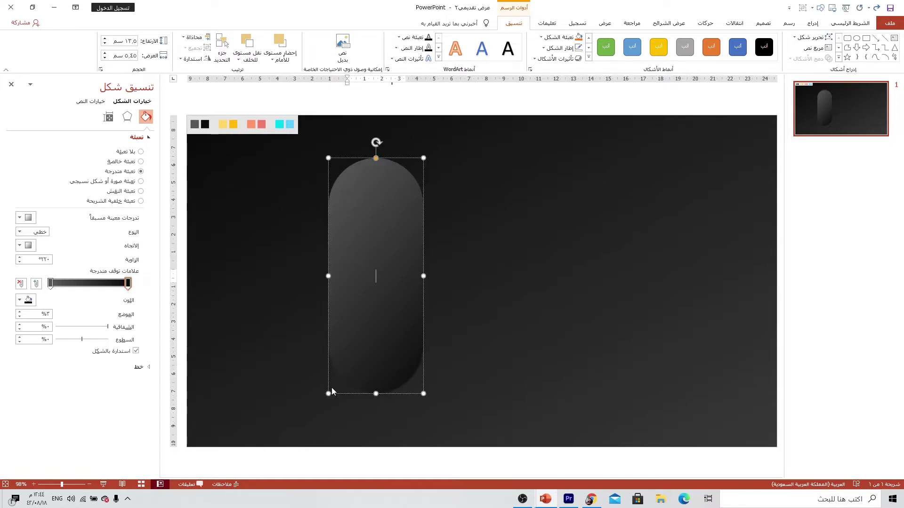
{"action": "key", "text": "Escape"}
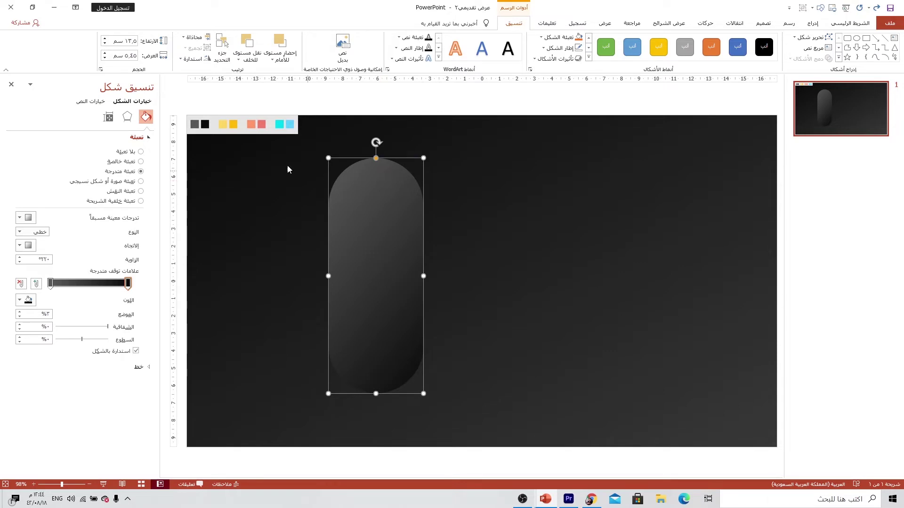
{"action": "left_click", "coordinate": [247, 45]}
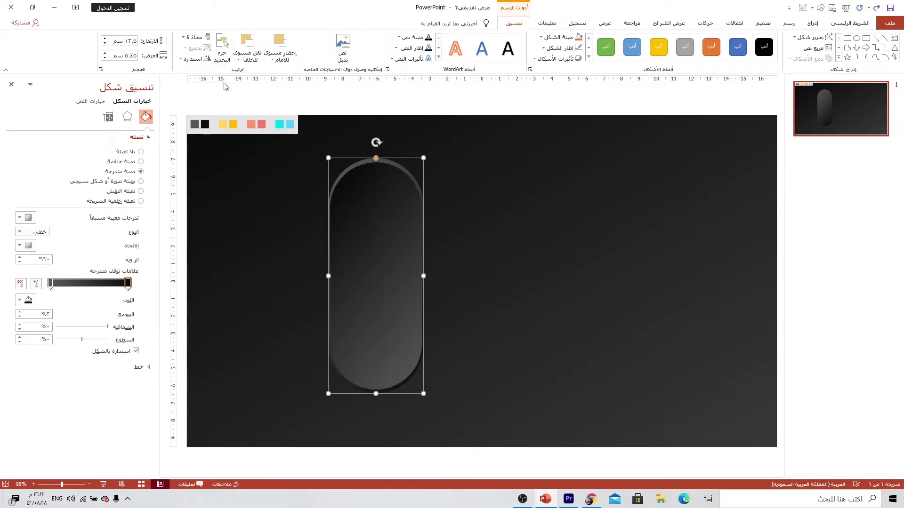
{"action": "left_click", "coordinate": [279, 201]}
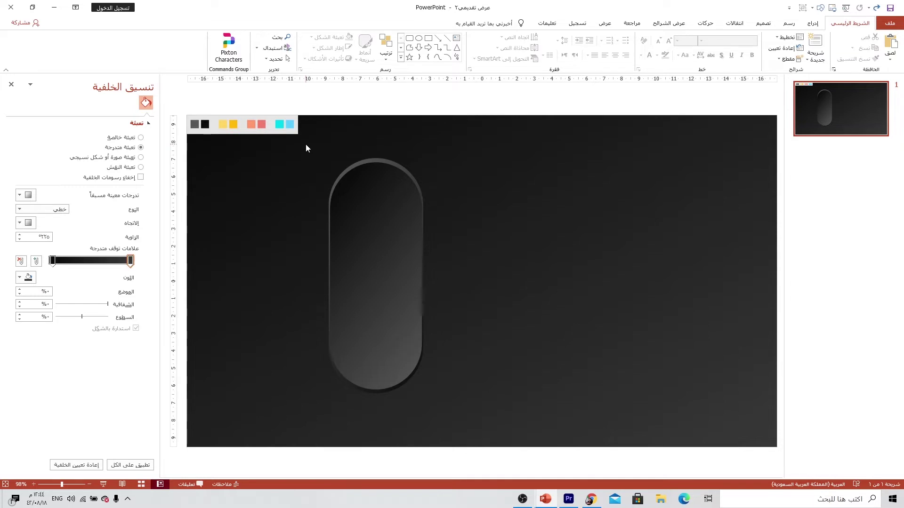
Draw a blue oval circle centred near the top inside the pill
{"action": "left_click", "coordinate": [813, 23]}
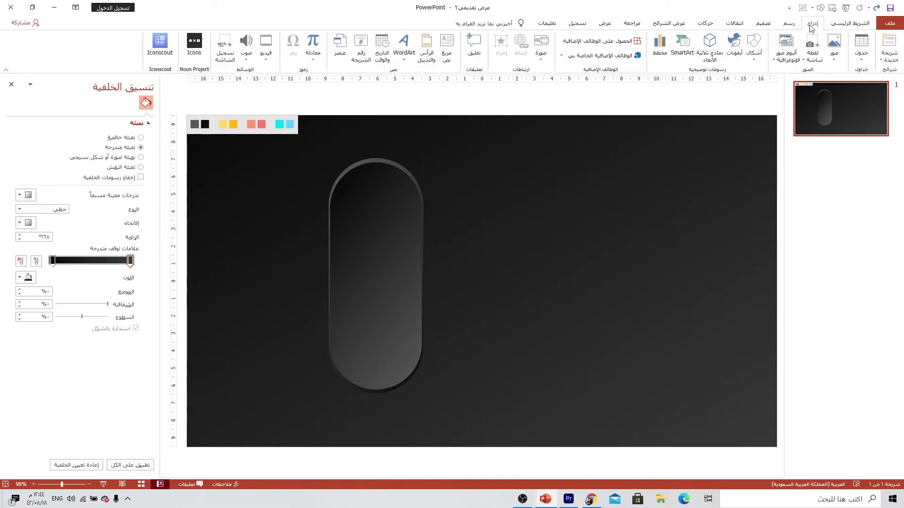
{"action": "left_click", "coordinate": [754, 47]}
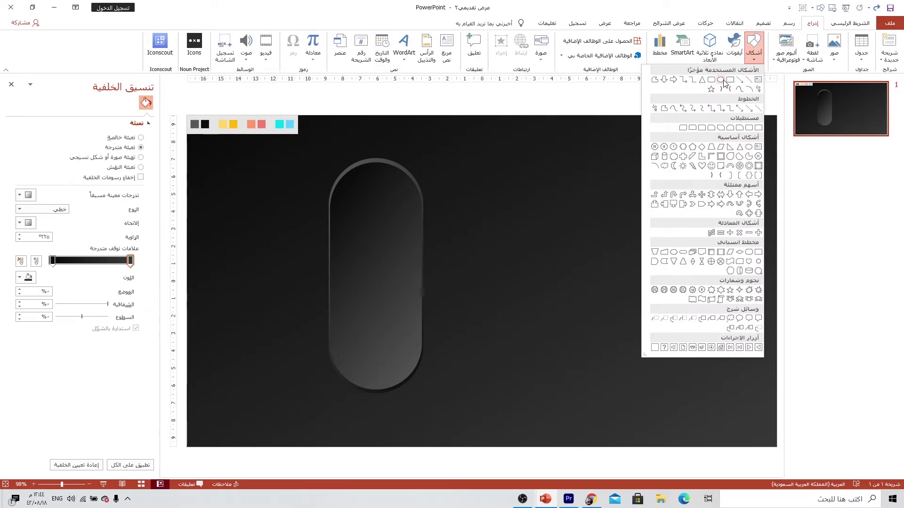
{"action": "left_click", "coordinate": [727, 81]}
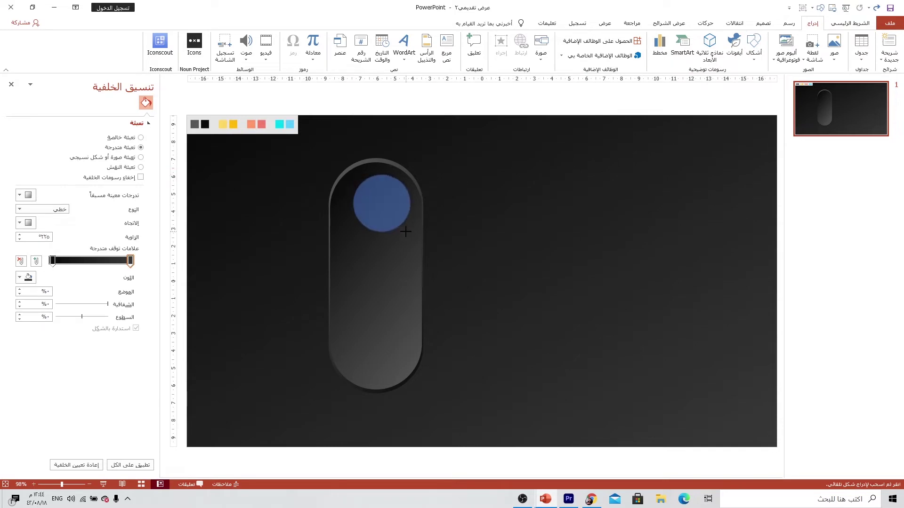
{"action": "left_click_drag", "start_coordinate": [353, 175], "coordinate": [423, 250]}
{"action": "left_click_drag", "start_coordinate": [397, 214], "coordinate": [383, 209]}
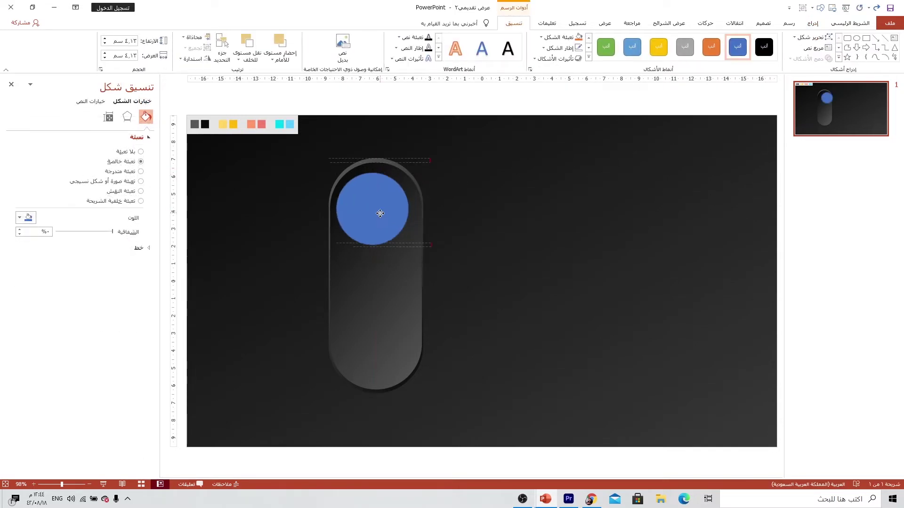
{"action": "left_click_drag", "start_coordinate": [381, 211], "coordinate": [381, 212]}
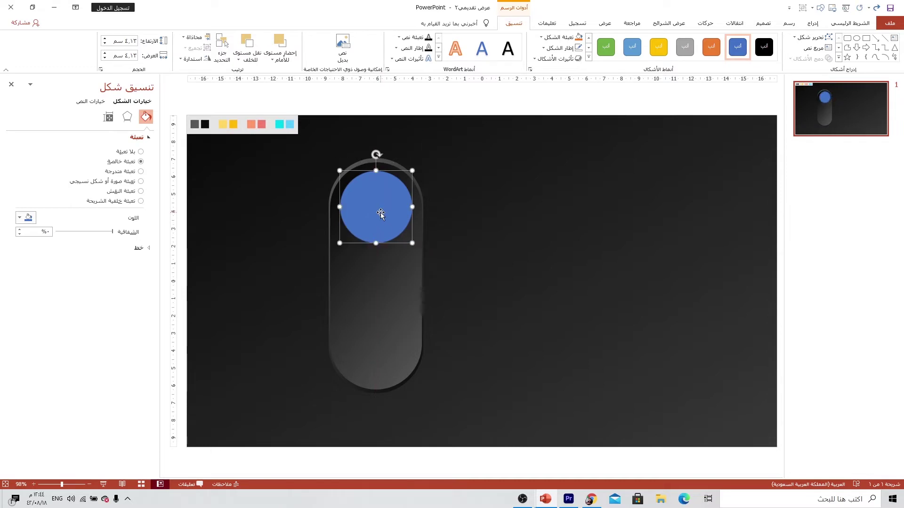
Duplicate the blue circle with Ctrl+D and stack the copy exactly over the original
{"action": "key", "text": "ctrl+d"}
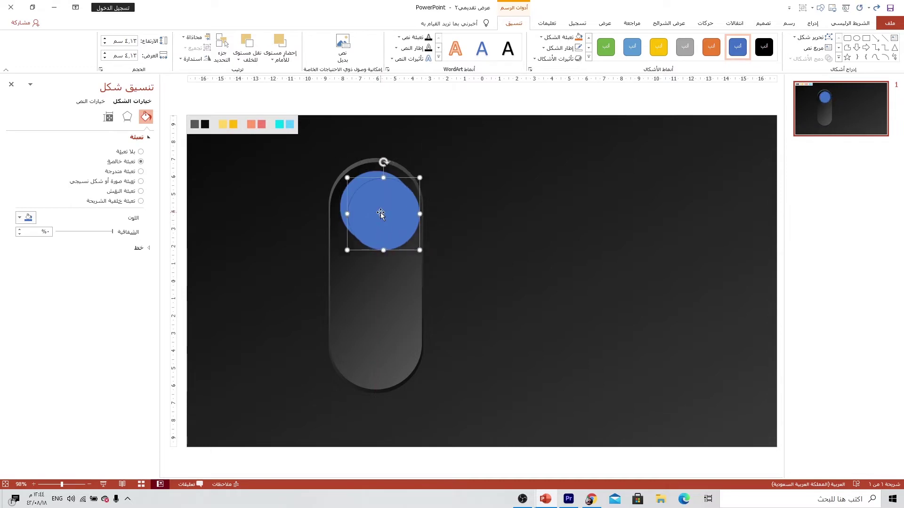
{"action": "left_click_drag", "start_coordinate": [400, 213], "coordinate": [392, 205]}
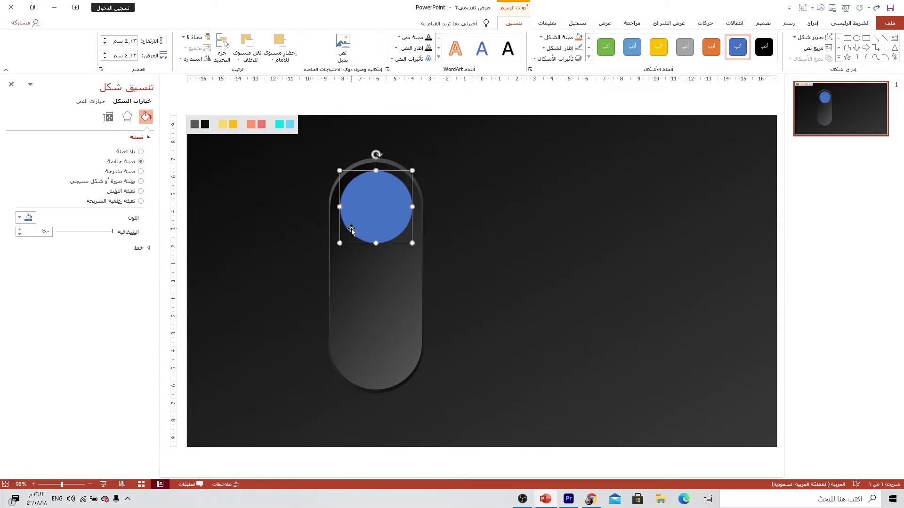
{"action": "left_click", "coordinate": [453, 161]}
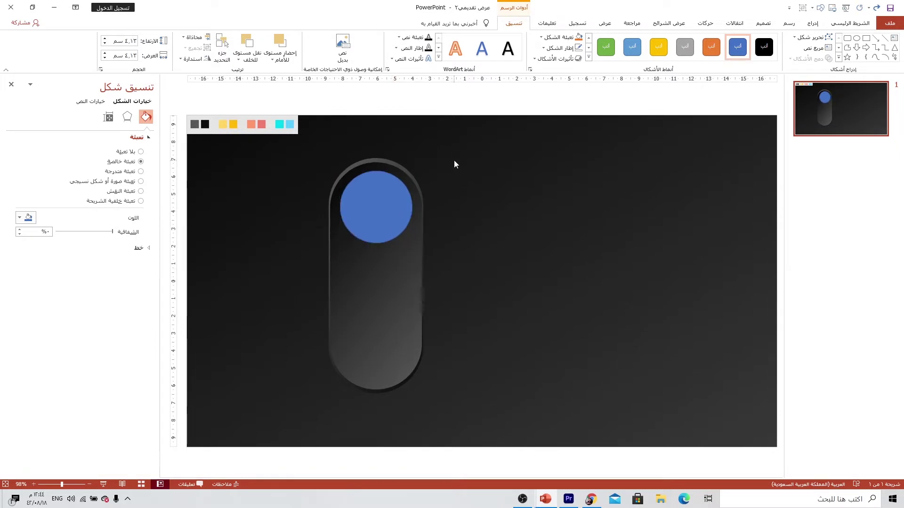
Subtract the blue circle from the gray pill with Merge Shapes, after undoing a wrong merge
{"action": "left_click", "coordinate": [381, 159]}
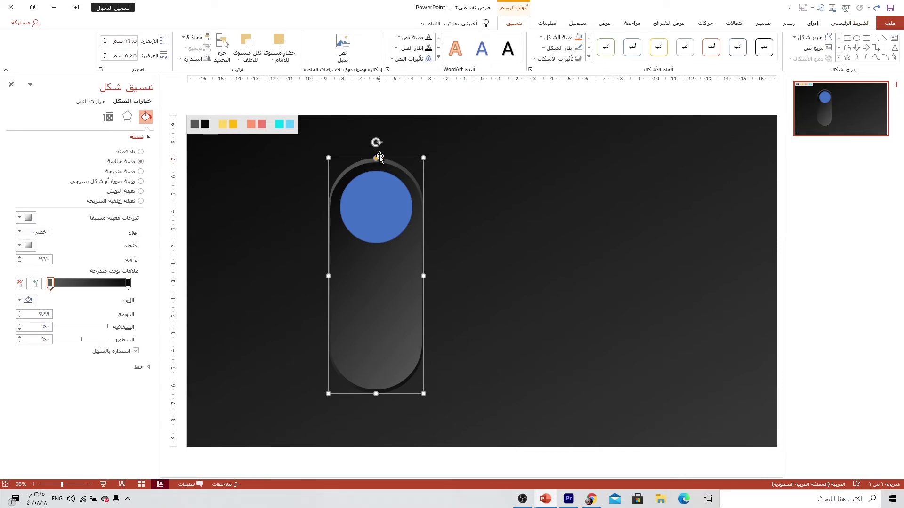
{"action": "left_click", "coordinate": [388, 204], "text": "shift"}
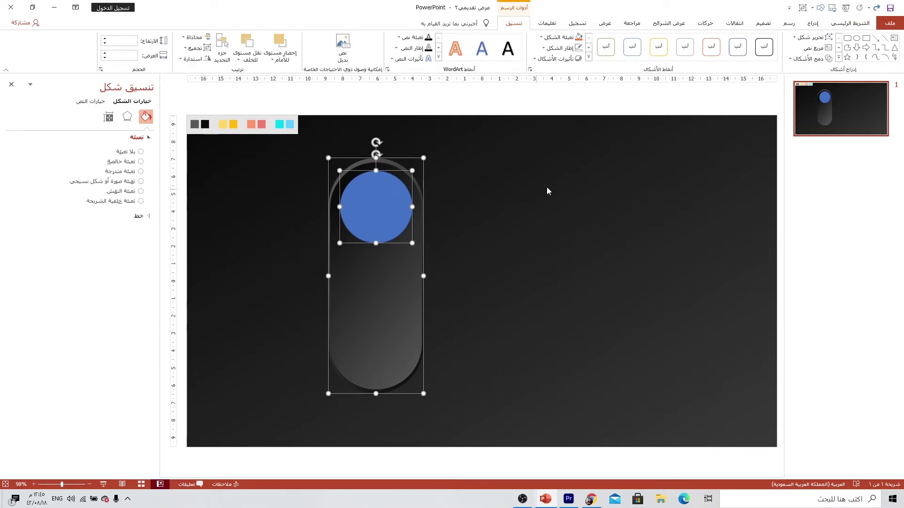
{"action": "left_click", "coordinate": [795, 60]}
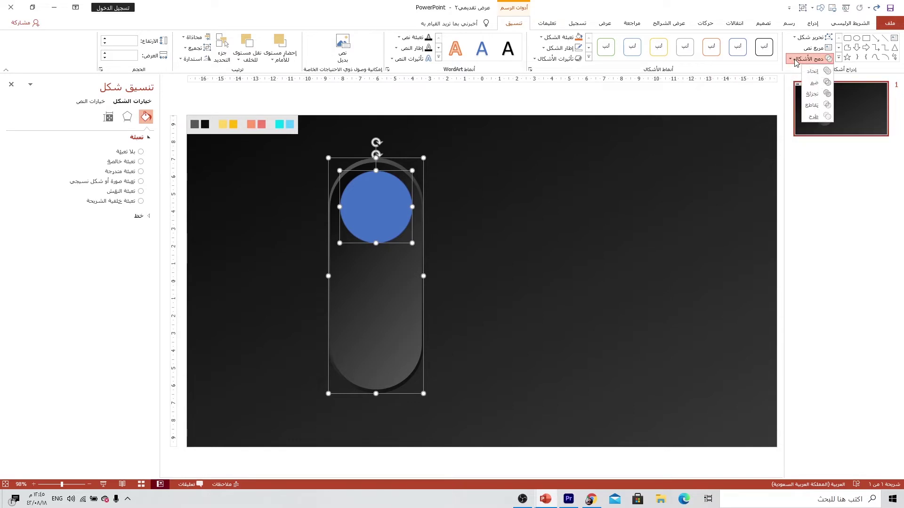
{"action": "left_click", "coordinate": [813, 117]}
{"action": "key", "text": "ctrl+z"}
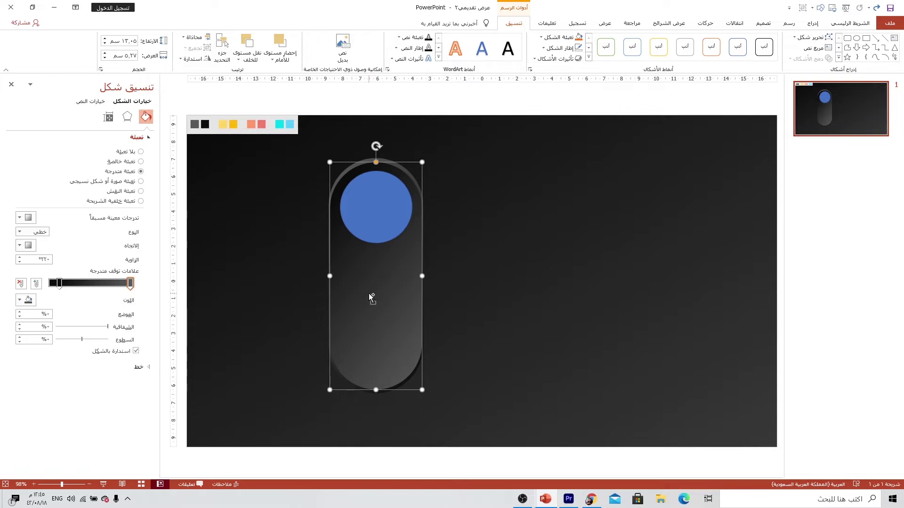
{"action": "left_click", "coordinate": [384, 214], "text": "shift"}
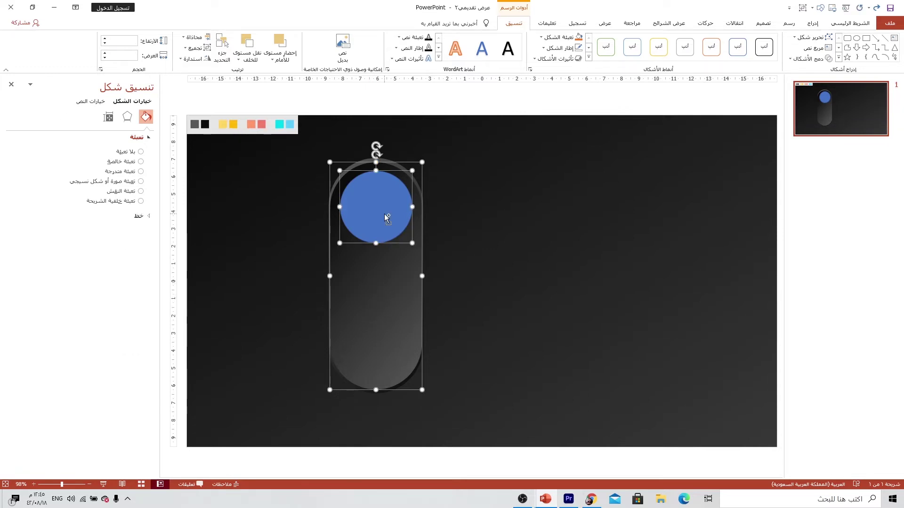
{"action": "left_click", "coordinate": [805, 59]}
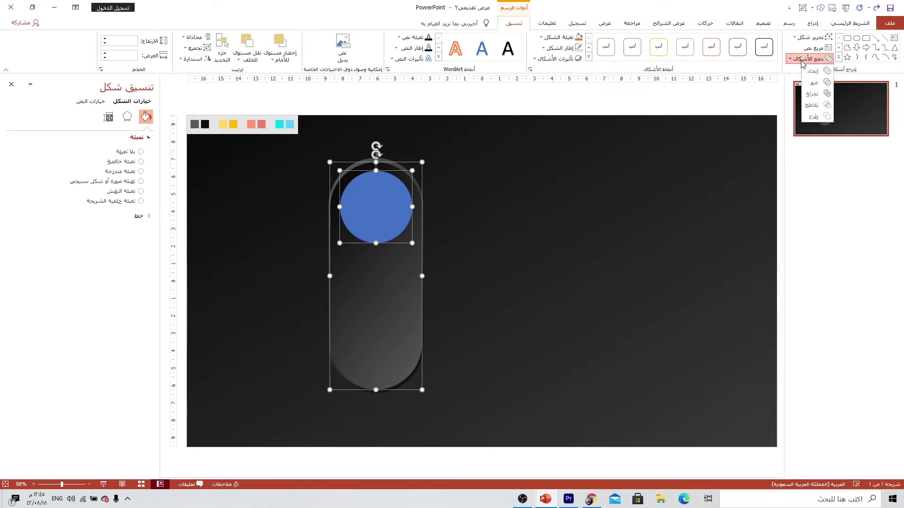
{"action": "left_click", "coordinate": [814, 116]}
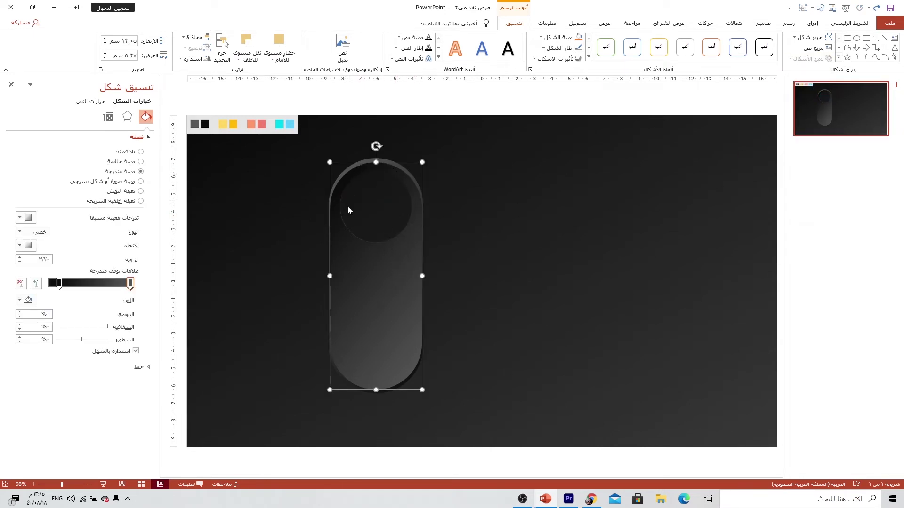
{"action": "left_click", "coordinate": [472, 214]}
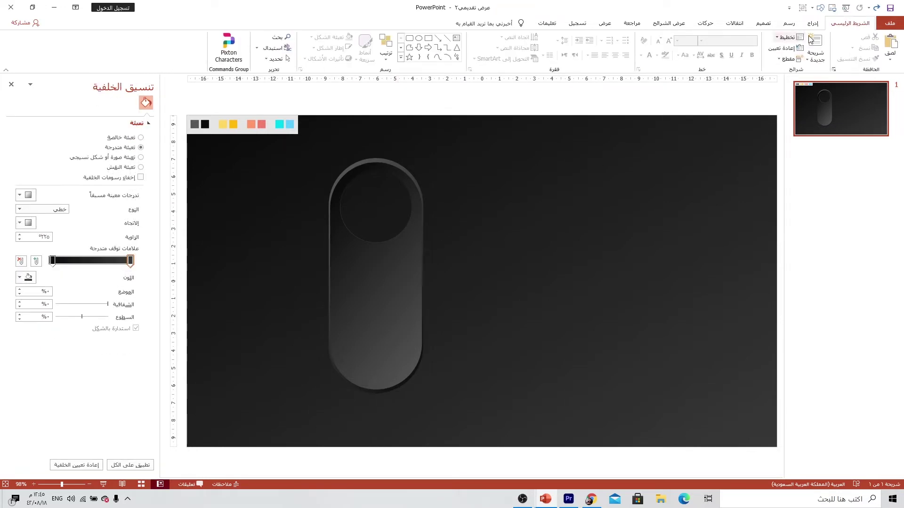
Draw a new blue oval and centre it inside the pill's top cut-out, zooming in to fine-tune
{"action": "left_click", "coordinate": [813, 23]}
{"action": "left_click", "coordinate": [756, 61]}
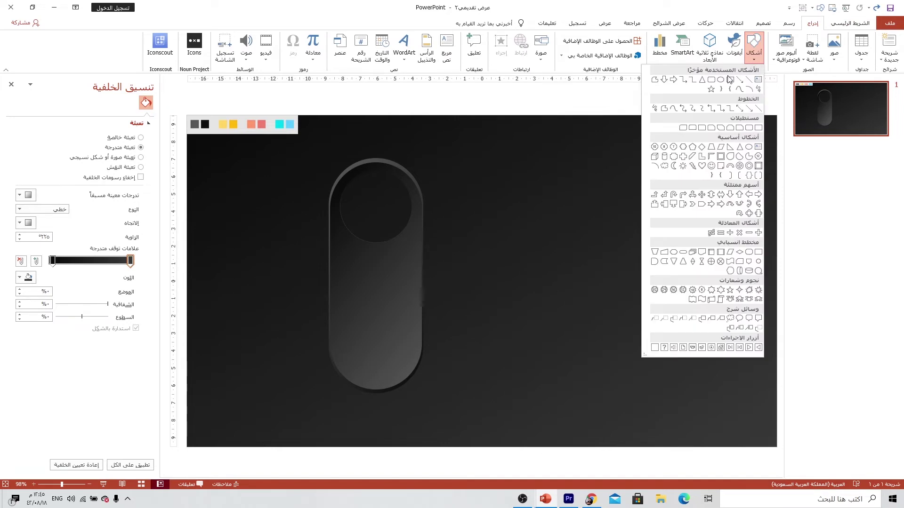
{"action": "left_click", "coordinate": [722, 80]}
{"action": "left_click_drag", "start_coordinate": [357, 185], "coordinate": [420, 252]}
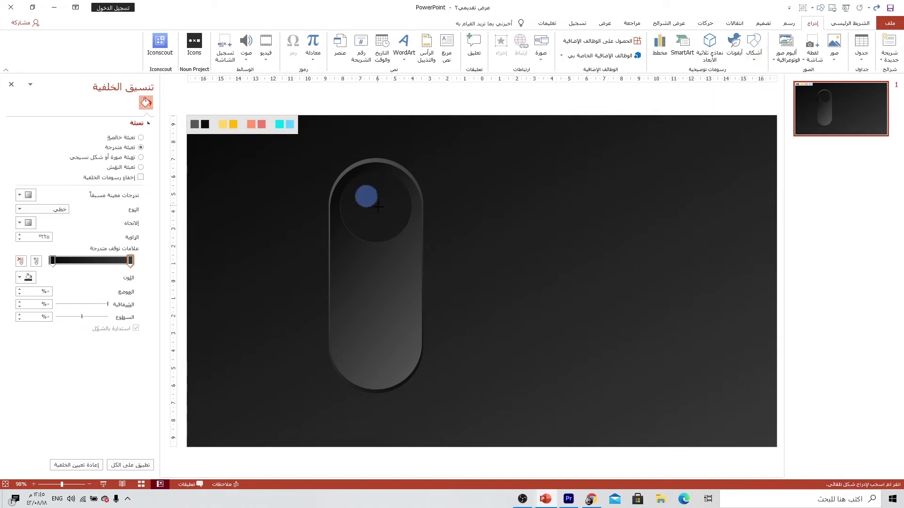
{"action": "left_click_drag", "start_coordinate": [388, 216], "coordinate": [377, 205]}
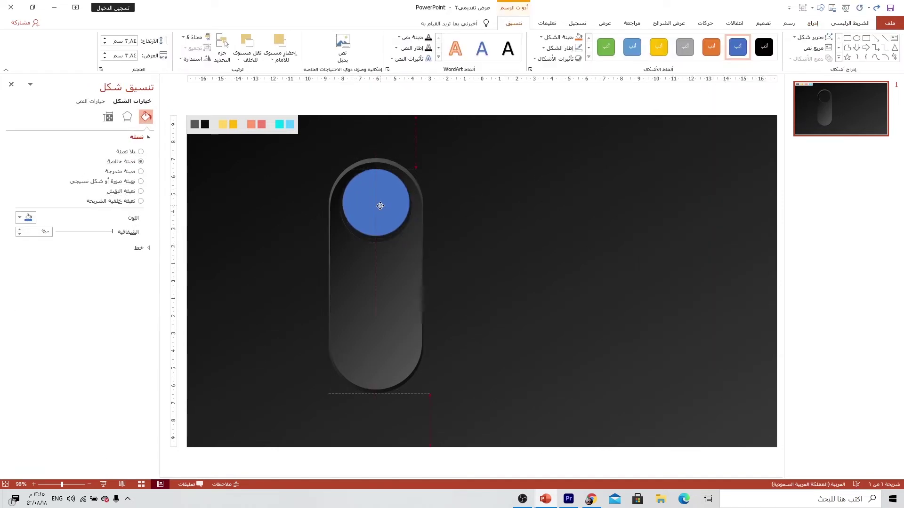
{"action": "scroll", "coordinate": [380, 209], "scroll_direction": "up", "scroll_amount": 3, "text": "ctrl"}
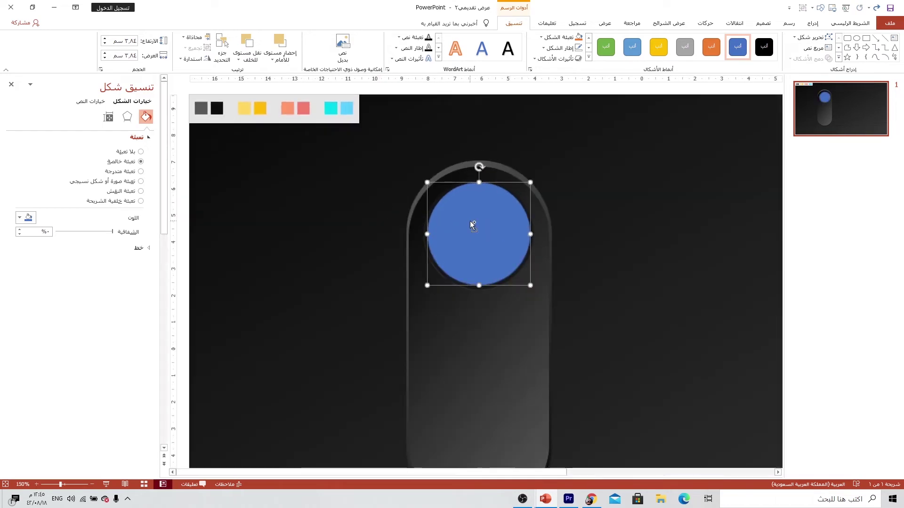
{"action": "scroll", "coordinate": [470, 221], "scroll_direction": "up", "scroll_amount": 8, "text": "ctrl"}
{"action": "left_click_drag", "start_coordinate": [450, 227], "coordinate": [451, 226]}
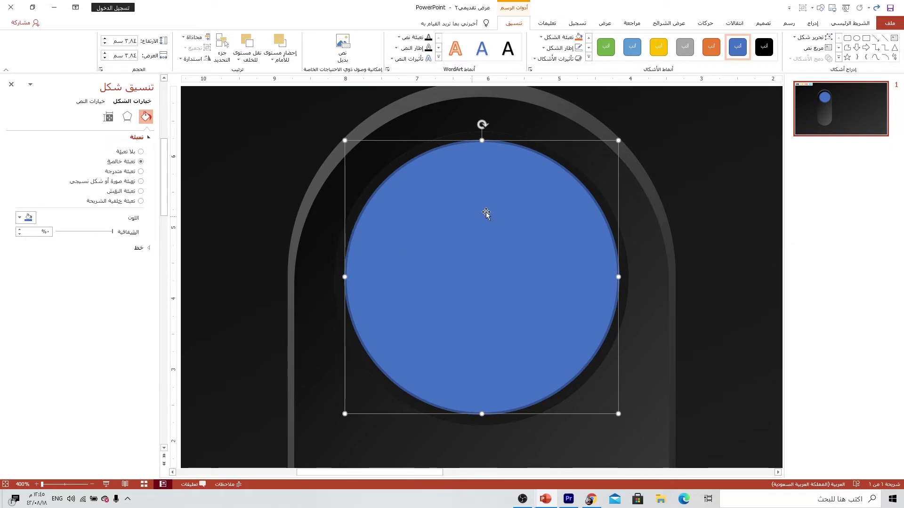
{"action": "scroll", "coordinate": [498, 282], "scroll_direction": "down", "scroll_amount": 3}
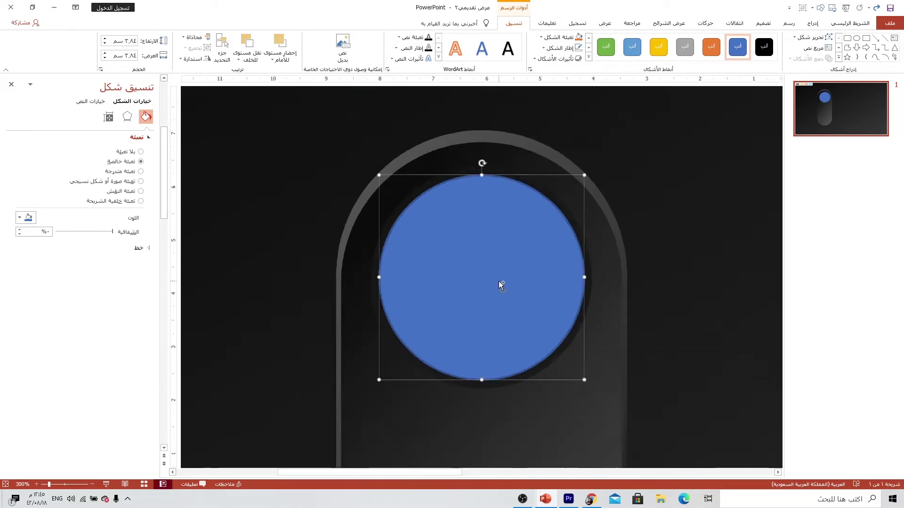
{"action": "scroll", "coordinate": [498, 281], "scroll_direction": "down", "scroll_amount": 3}
{"action": "scroll", "coordinate": [498, 281], "scroll_direction": "down", "scroll_amount": 2}
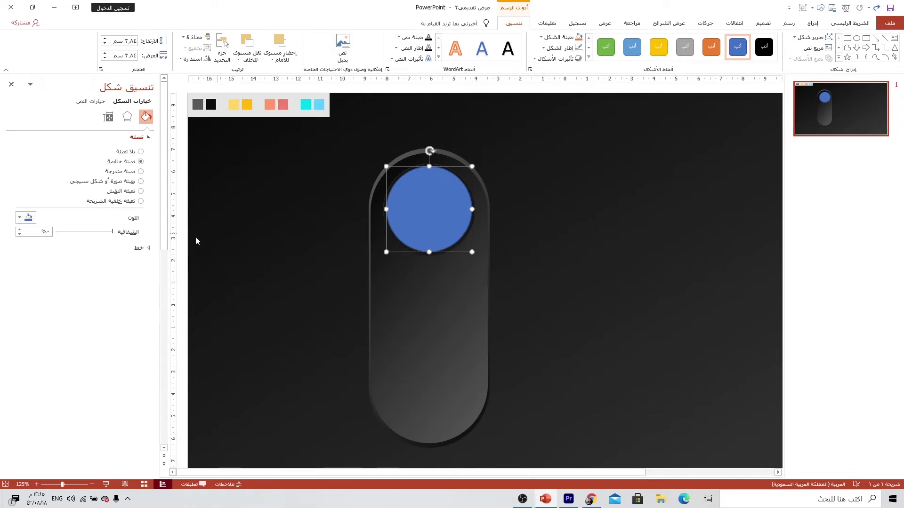
Copy the circle twice beside the pill and give the upper copy a gradient fill with no outline
{"action": "left_click_drag", "start_coordinate": [427, 209], "coordinate": [562, 209]}
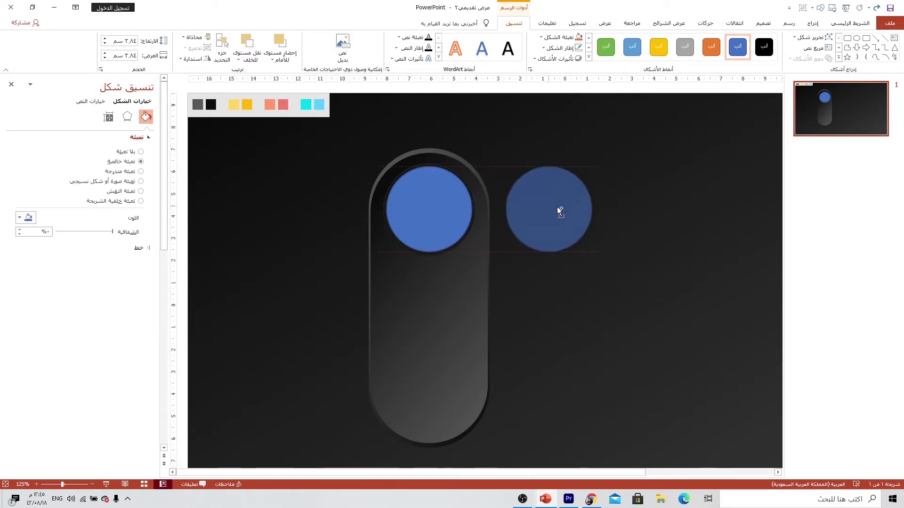
{"action": "left_click_drag", "start_coordinate": [420, 216], "coordinate": [556, 311]}
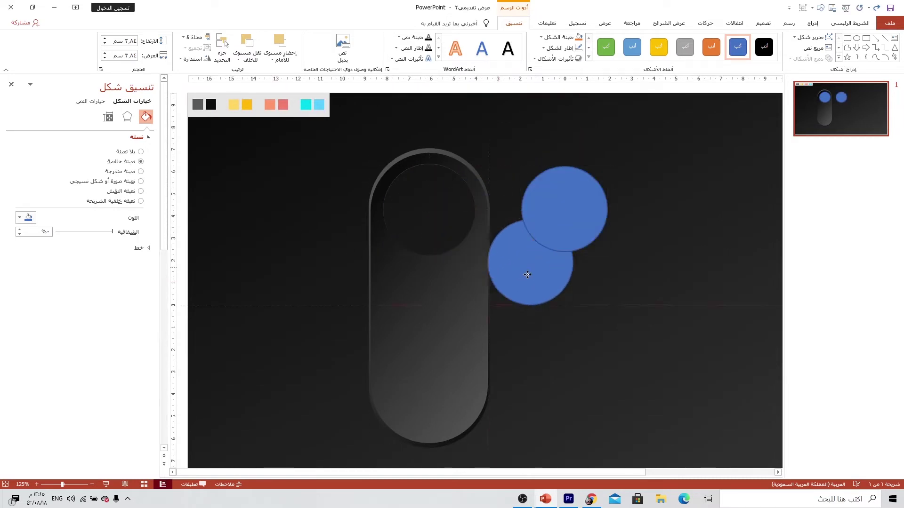
{"action": "left_click", "coordinate": [570, 202]}
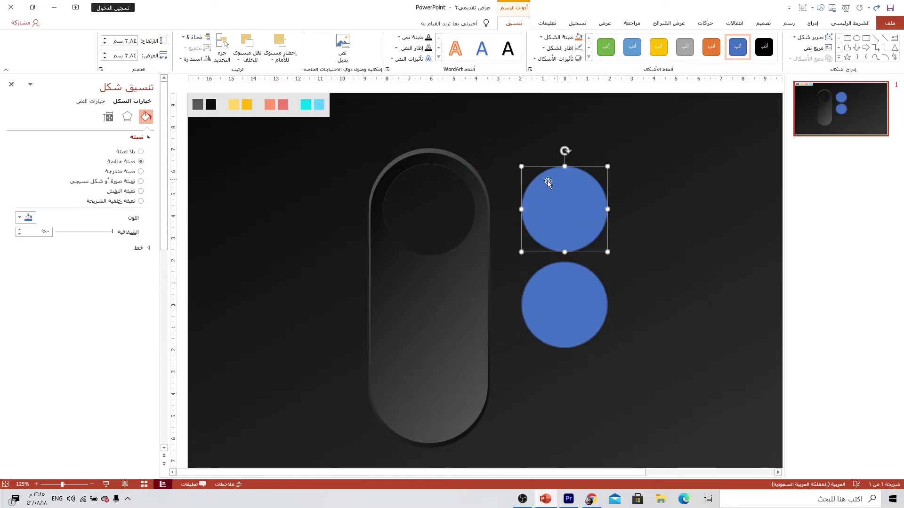
{"action": "left_click", "coordinate": [127, 173]}
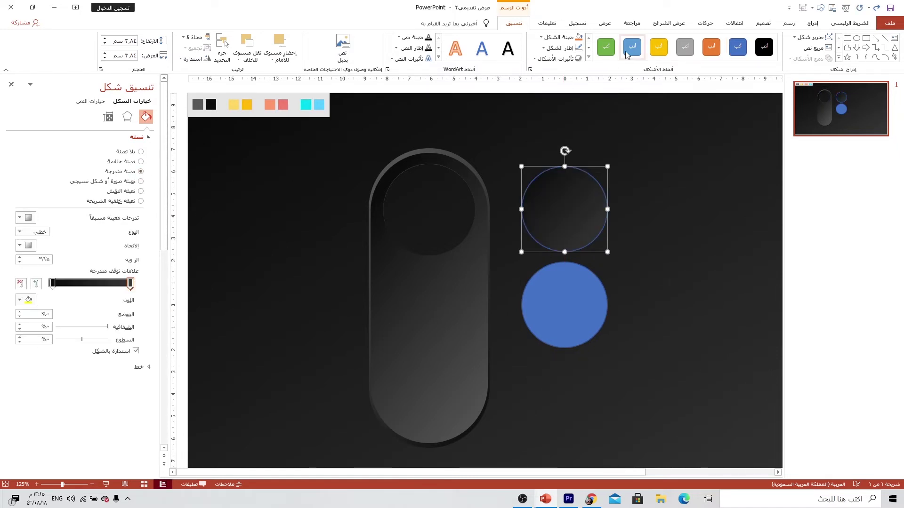
{"action": "left_click", "coordinate": [575, 51]}
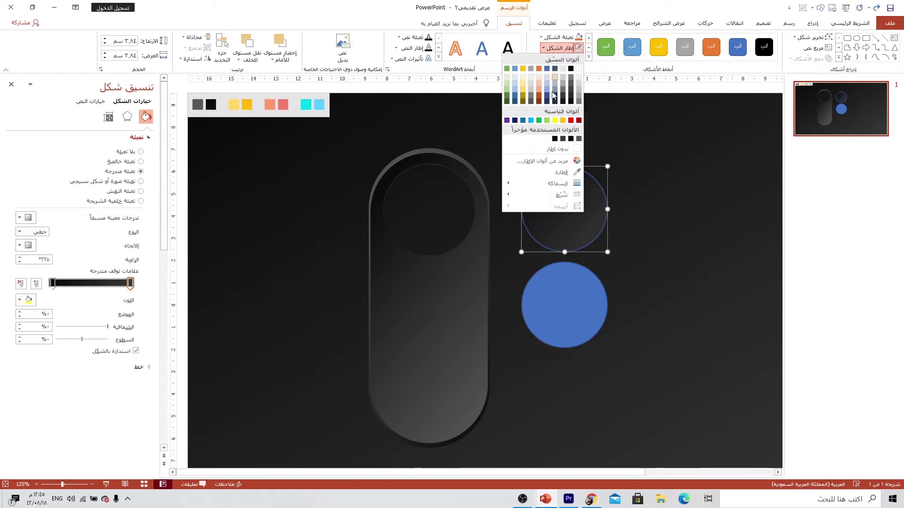
{"action": "left_click", "coordinate": [541, 149]}
Give the lower circle a darker gradient fill, reposition it, and enlarge it to 4.14 cm
{"action": "left_click", "coordinate": [557, 302]}
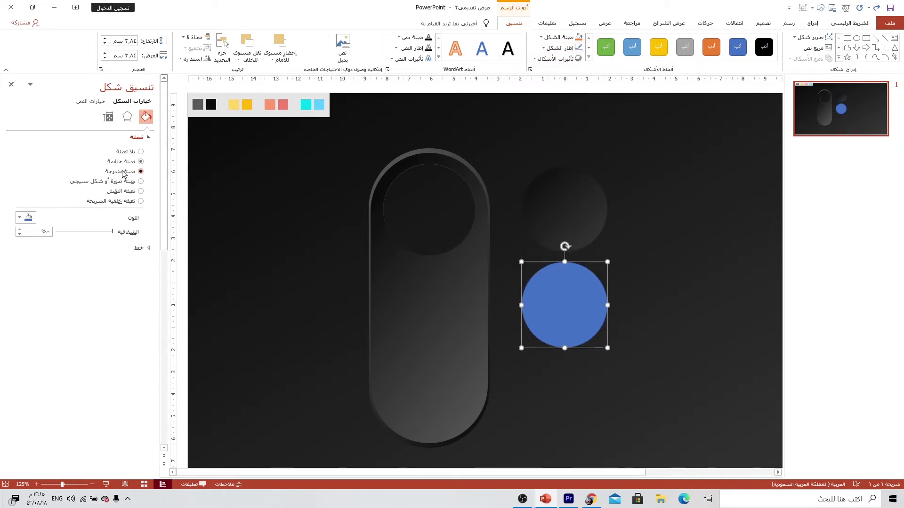
{"action": "left_click", "coordinate": [140, 172]}
{"action": "left_click_drag", "start_coordinate": [52, 283], "coordinate": [130, 283]}
{"action": "left_click_drag", "start_coordinate": [566, 292], "coordinate": [640, 253]}
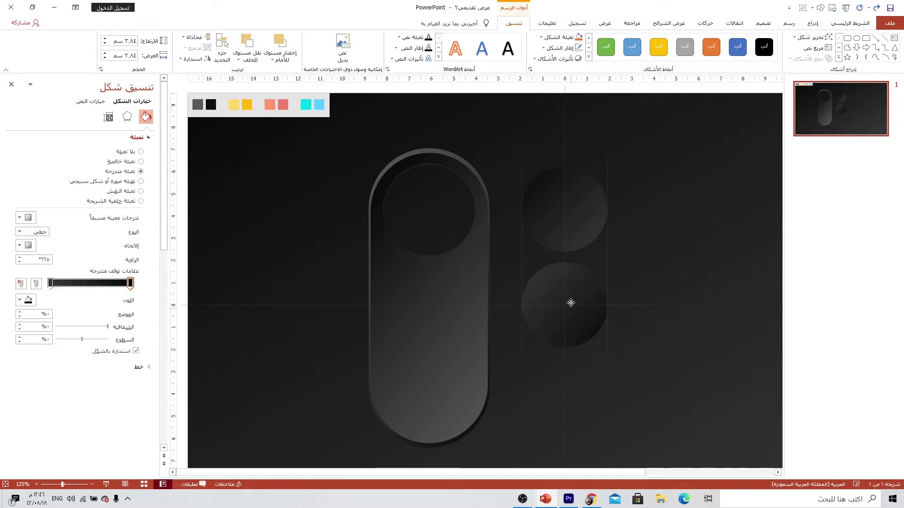
{"action": "left_click", "coordinate": [640, 253]}
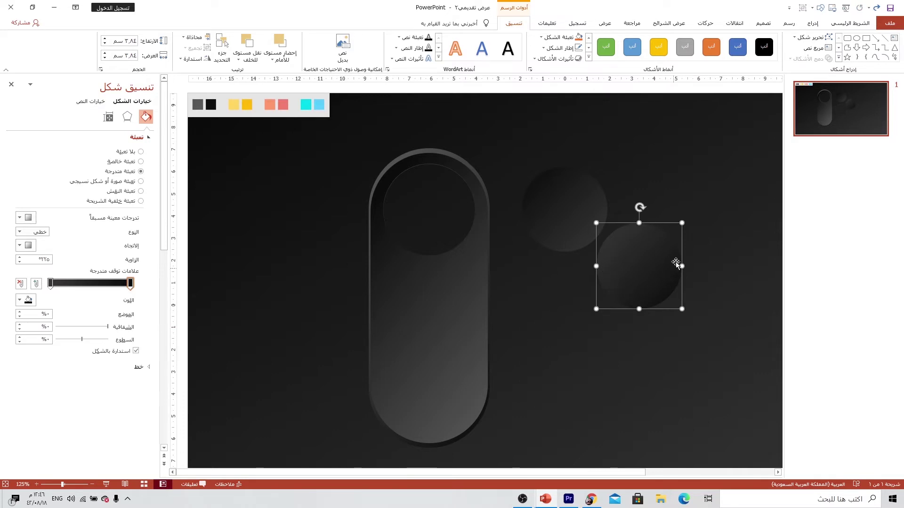
{"action": "left_click_drag", "start_coordinate": [640, 259], "coordinate": [589, 289]}
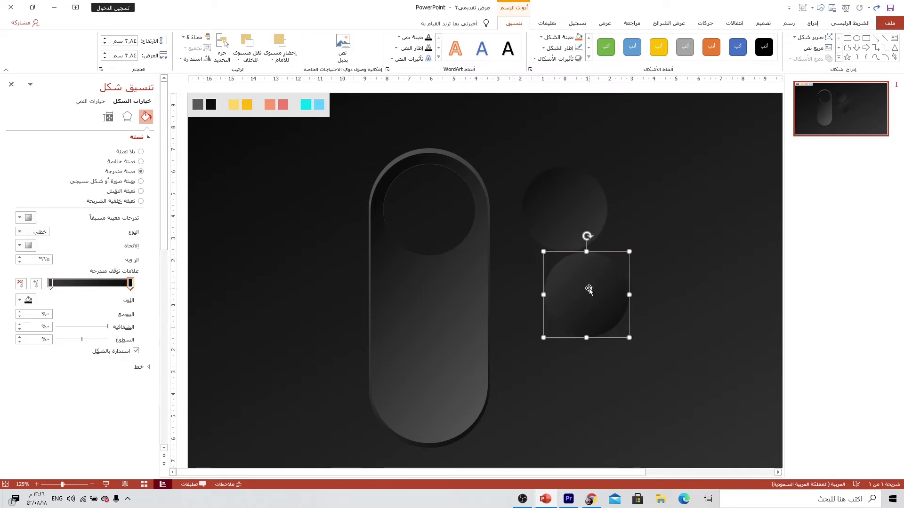
{"action": "left_click", "coordinate": [541, 339]}
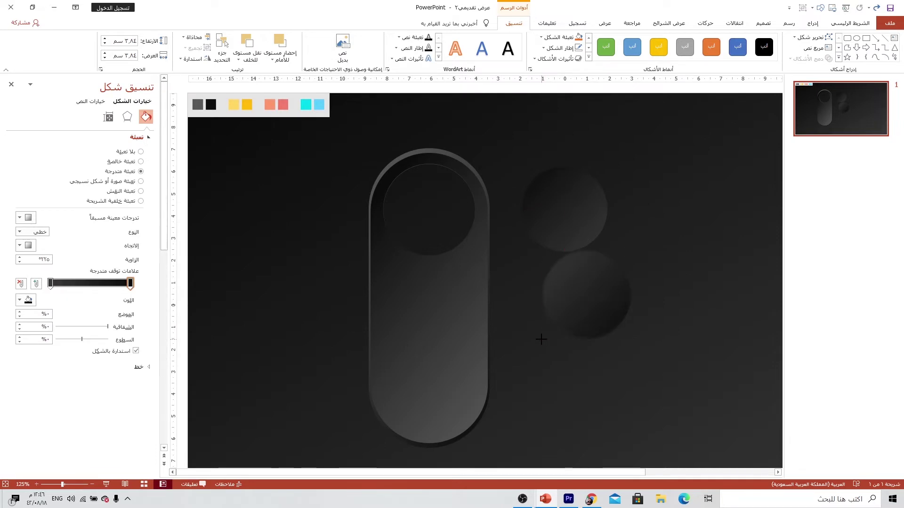
{"action": "left_click_drag", "start_coordinate": [542, 338], "coordinate": [539, 343]}
Stack the 4.14 cm gradient circle behind the smaller one and move both into the pill's top cut-out
{"action": "left_click_drag", "start_coordinate": [585, 285], "coordinate": [564, 198]}
{"action": "left_click", "coordinate": [637, 198]}
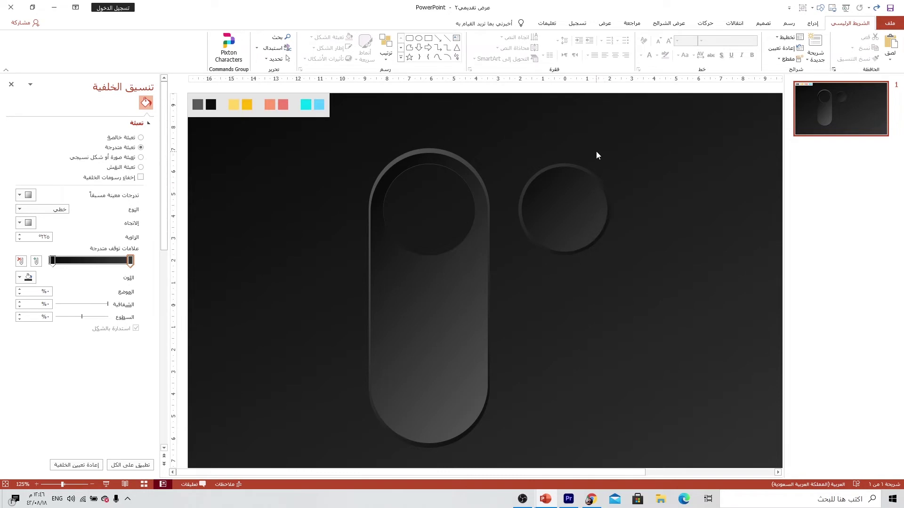
{"action": "left_click_drag", "start_coordinate": [625, 140], "coordinate": [514, 266]}
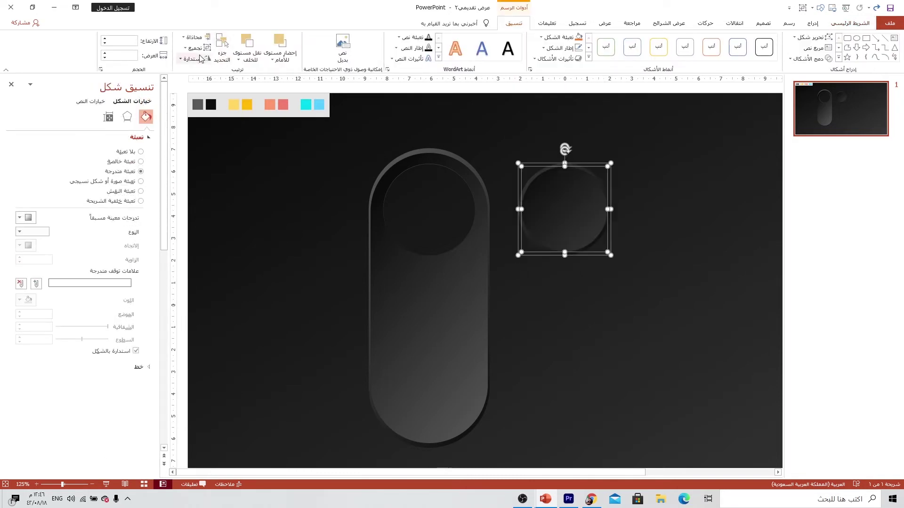
{"action": "left_click", "coordinate": [191, 36]}
{"action": "left_click", "coordinate": [190, 36]}
{"action": "left_click", "coordinate": [188, 36]}
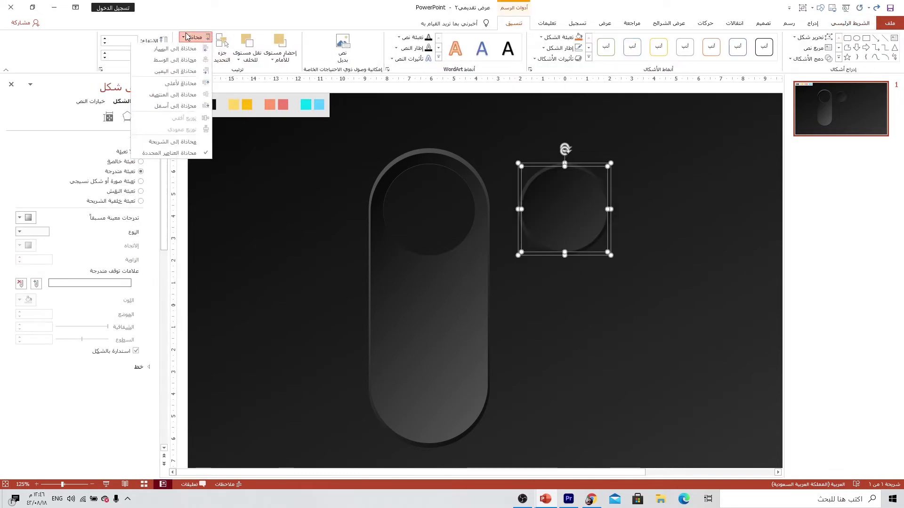
{"action": "left_click", "coordinate": [152, 93]}
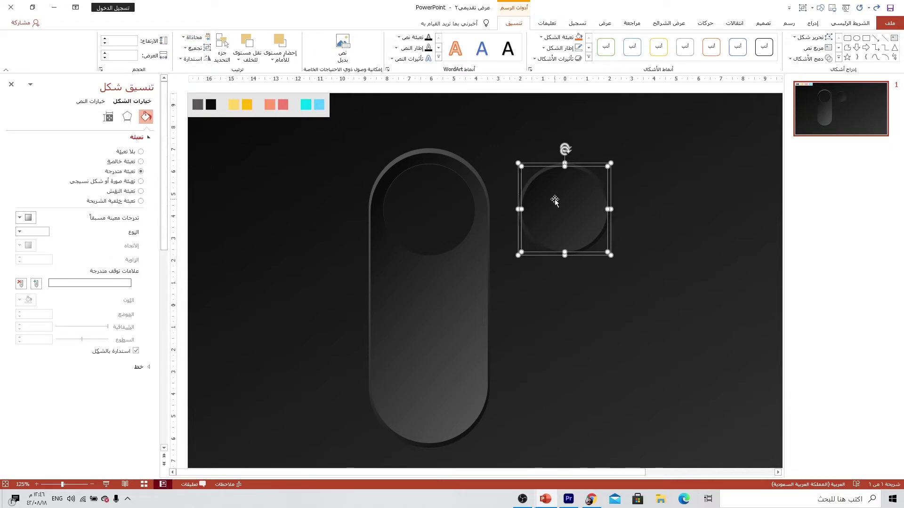
{"action": "left_click_drag", "start_coordinate": [555, 200], "coordinate": [422, 202]}
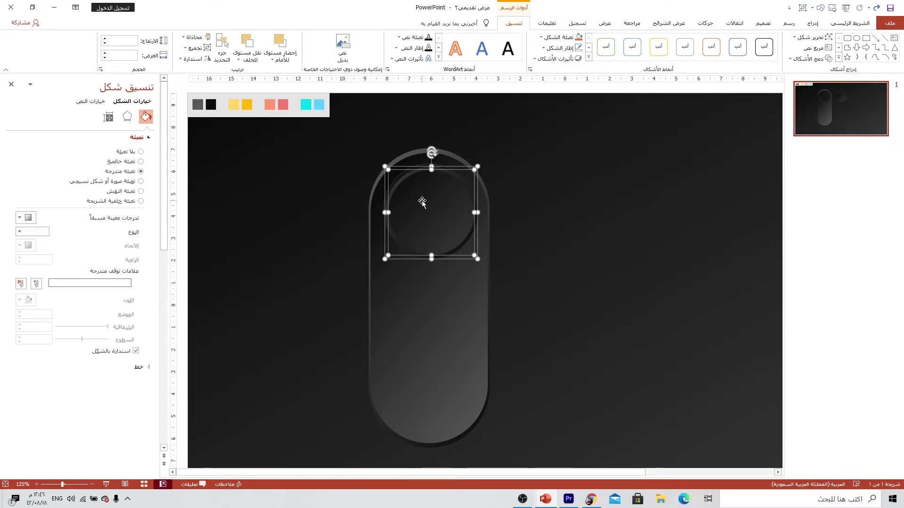
{"action": "left_click", "coordinate": [422, 200]}
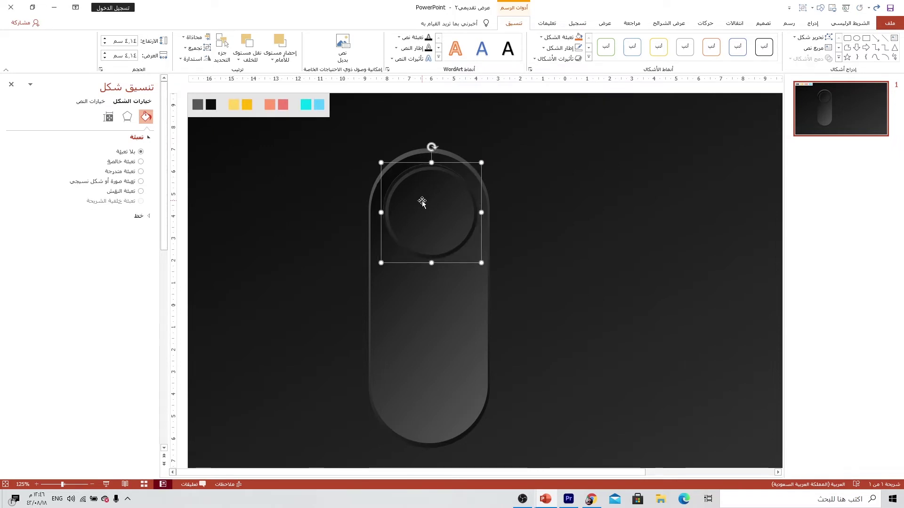
{"action": "left_click", "coordinate": [338, 161]}
Zoom in and shrink the ring circle from 4.01 to 3.84 cm, centred in the cut-out
{"action": "left_click_drag", "start_coordinate": [347, 122], "coordinate": [500, 446]}
{"action": "scroll", "coordinate": [518, 306], "scroll_direction": "up", "scroll_amount": 2}
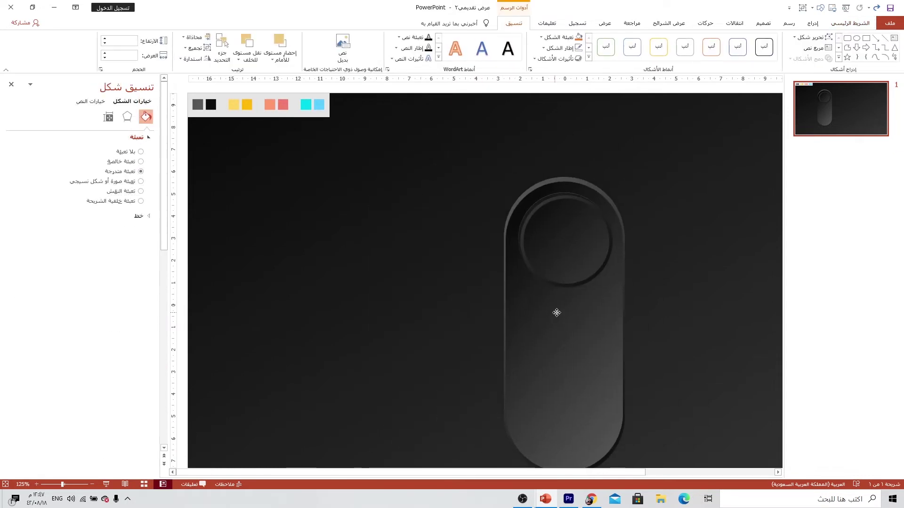
{"action": "scroll", "coordinate": [591, 303], "scroll_direction": "up", "scroll_amount": 5}
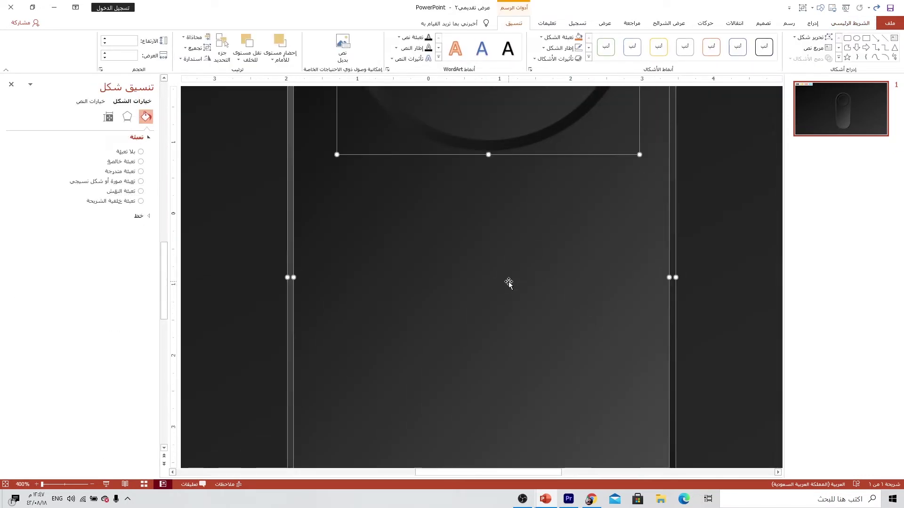
{"action": "scroll", "coordinate": [506, 281], "scroll_direction": "up", "scroll_amount": 3}
{"action": "scroll", "coordinate": [506, 283], "scroll_direction": "up", "scroll_amount": 2}
{"action": "scroll", "coordinate": [502, 283], "scroll_direction": "up", "scroll_amount": 2}
{"action": "left_click", "coordinate": [694, 180]}
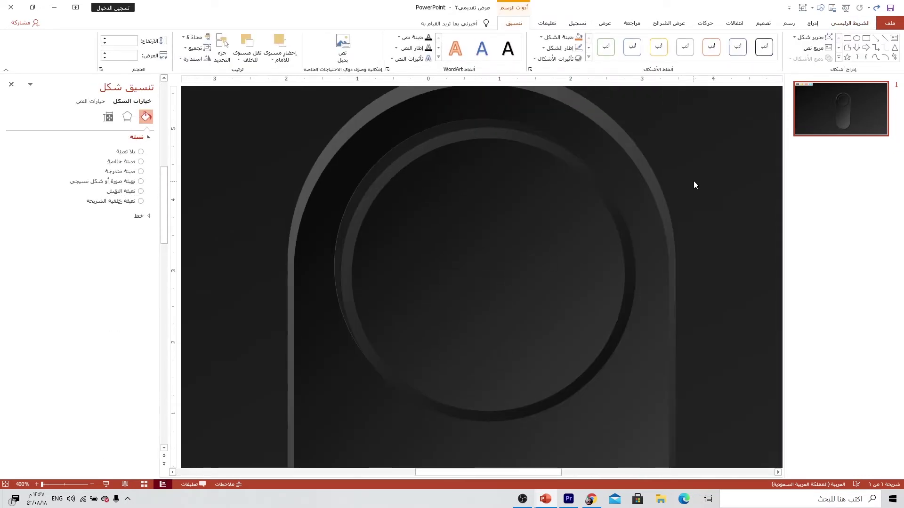
{"action": "left_click", "coordinate": [469, 220]}
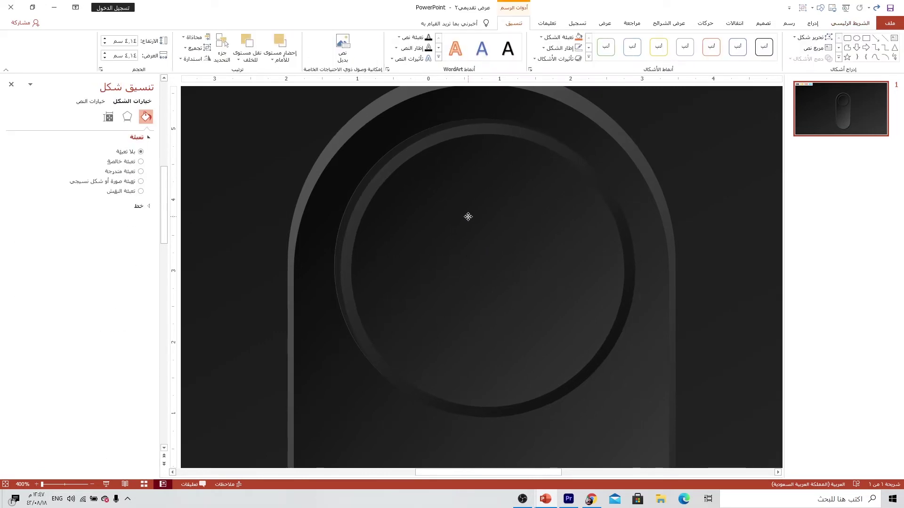
{"action": "mouse_move", "coordinate": [469, 218]}
{"action": "left_mouse_down"}
{"action": "mouse_move", "coordinate": [455, 222]}
{"action": "mouse_move", "coordinate": [470, 222]}
{"action": "mouse_move", "coordinate": [463, 210]}
{"action": "left_mouse_up"}
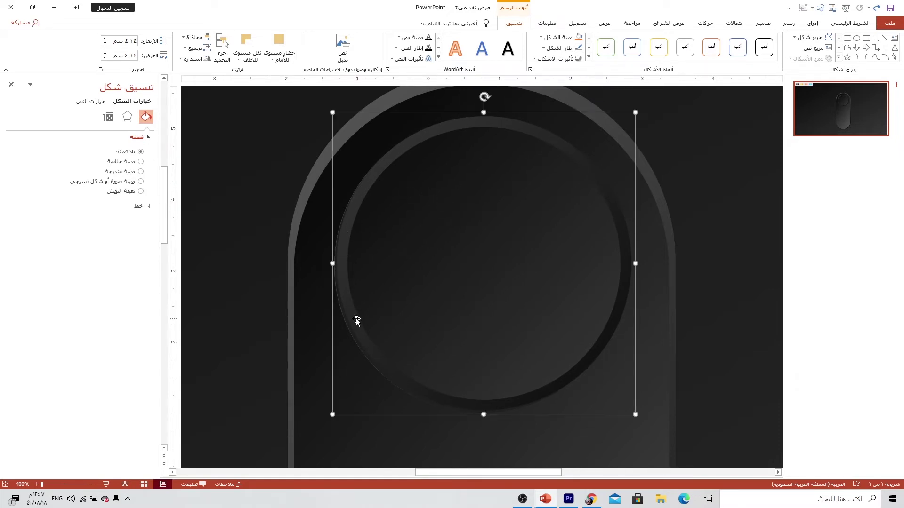
{"action": "left_click_drag", "start_coordinate": [332, 414], "coordinate": [338, 410]}
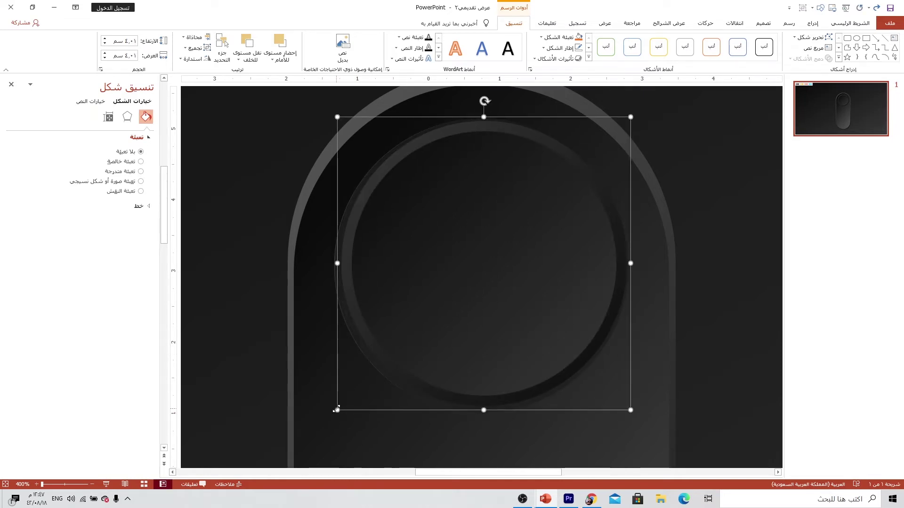
{"action": "left_click_drag", "start_coordinate": [336, 409], "coordinate": [344, 404]}
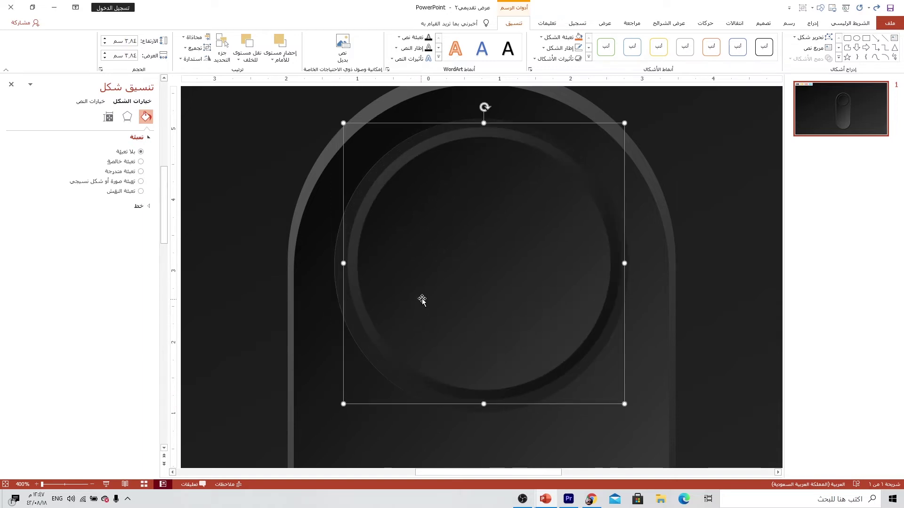
{"action": "left_click_drag", "start_coordinate": [422, 300], "coordinate": [420, 298]}
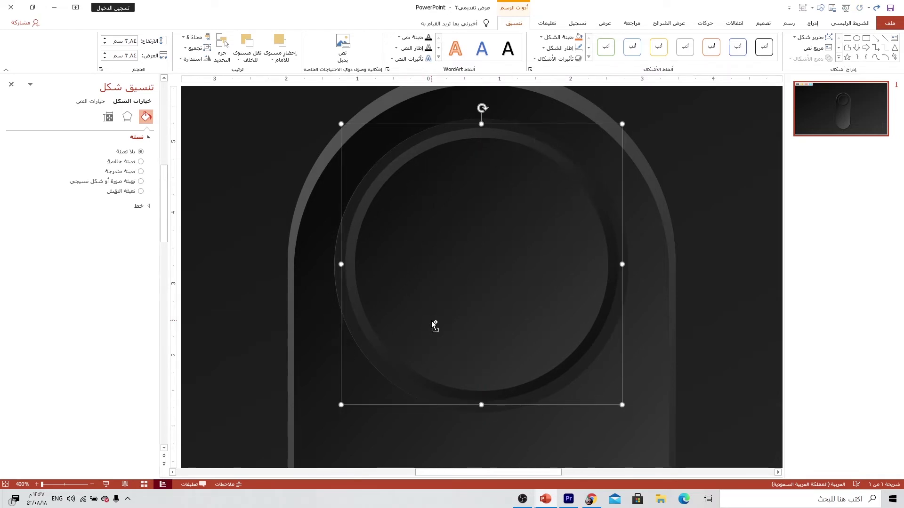
{"action": "scroll", "coordinate": [431, 321], "scroll_direction": "down", "scroll_amount": 10}
Duplicate the inner dark gradient circle and place the copy to the right of the pill
{"action": "left_click", "coordinate": [373, 283]}
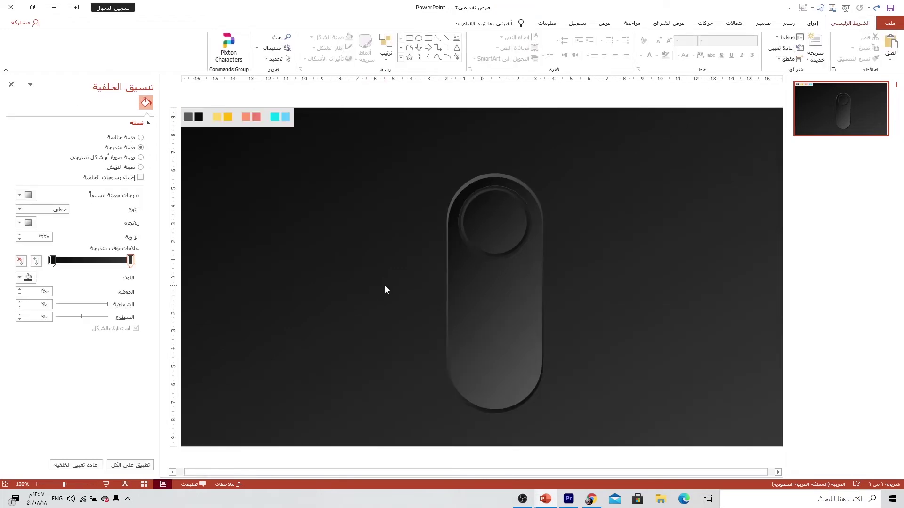
{"action": "left_click", "coordinate": [497, 230]}
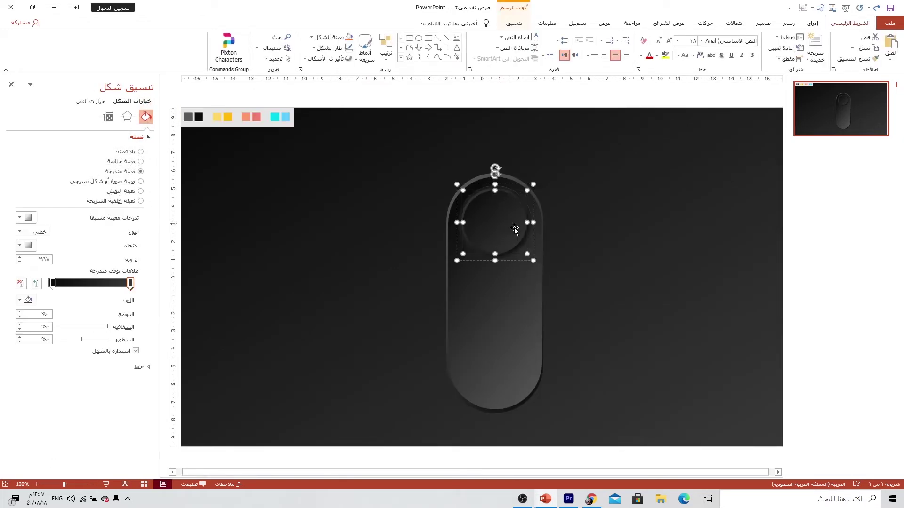
{"action": "left_click", "coordinate": [583, 221]}
{"action": "left_click", "coordinate": [502, 226]}
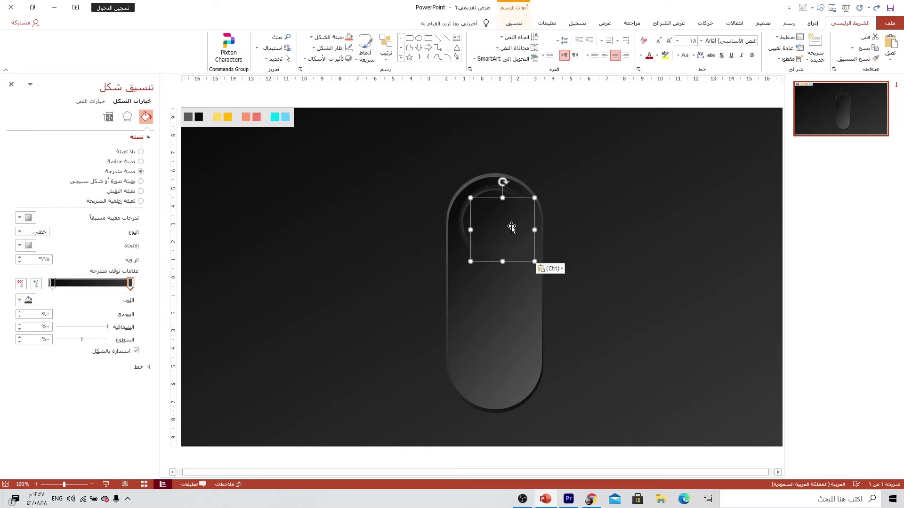
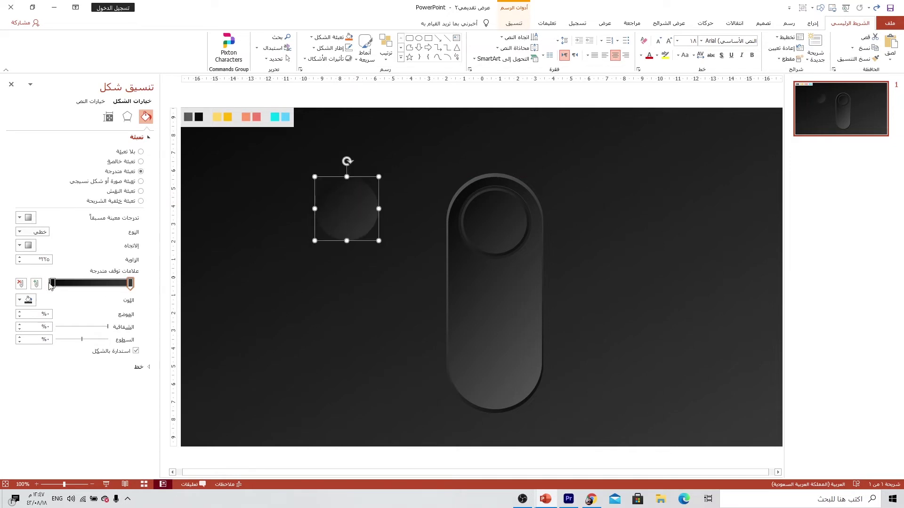
Set the small circle's left gradient stop to gold
{"action": "left_click", "coordinate": [52, 283]}
{"action": "left_click", "coordinate": [26, 300]}
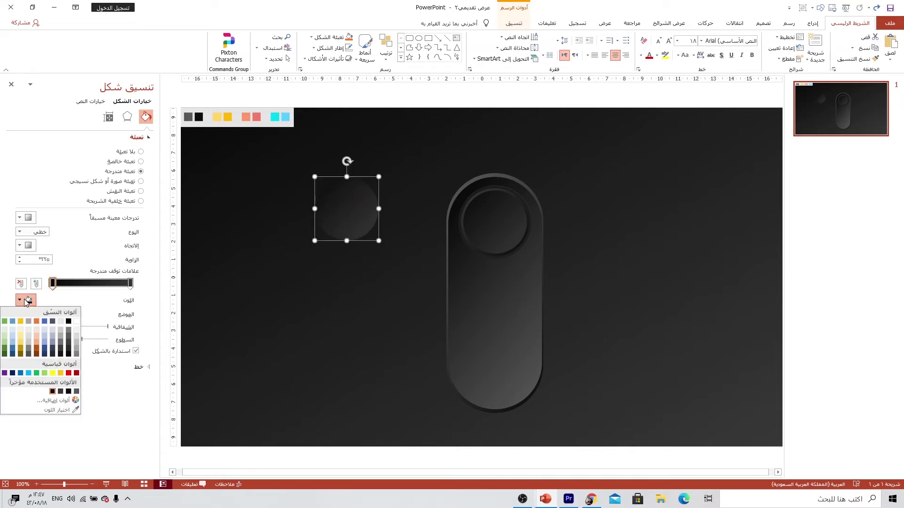
{"action": "left_click", "coordinate": [56, 401]}
{"action": "left_click", "coordinate": [390, 183]}
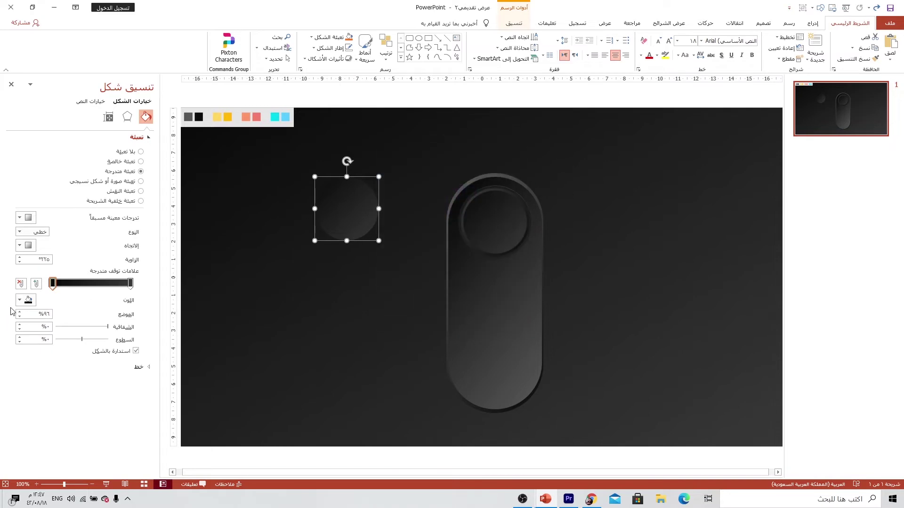
{"action": "left_click", "coordinate": [26, 300]}
{"action": "left_click", "coordinate": [164, 205]}
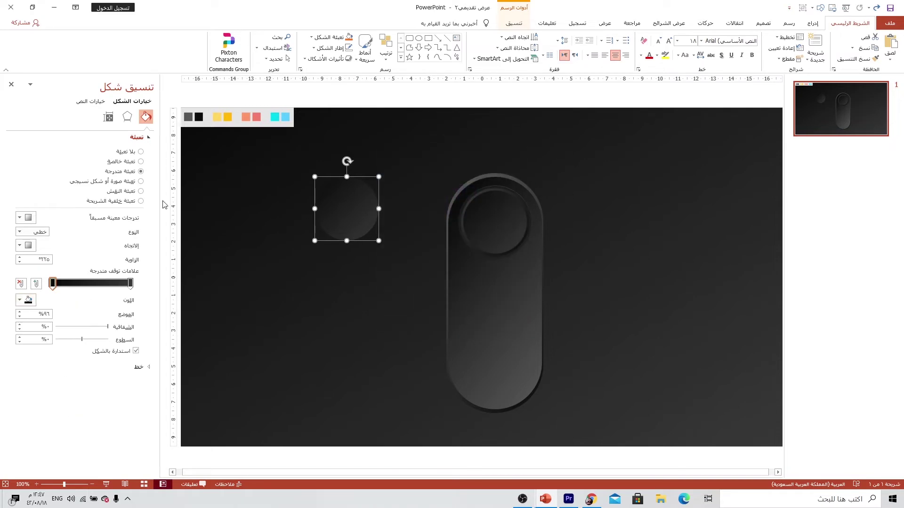
{"action": "left_click", "coordinate": [228, 118]}
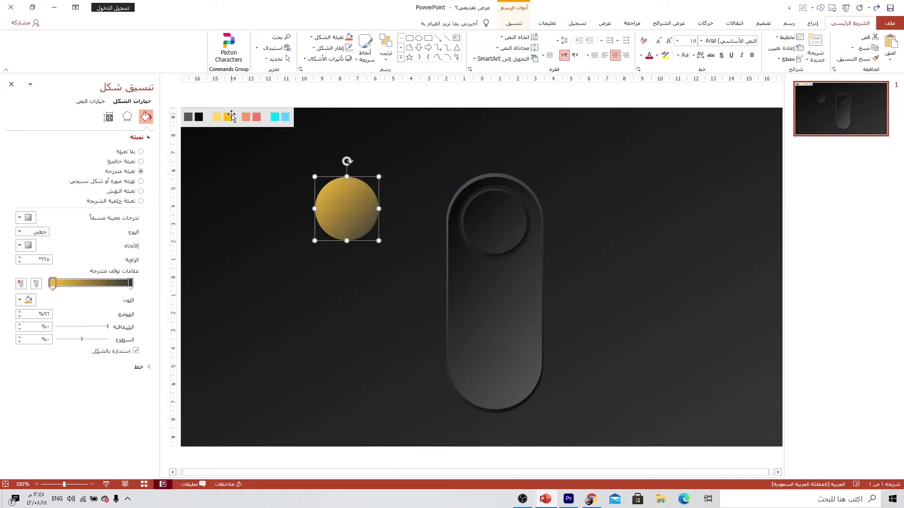
Set the right gradient stop to gold, sampled with the eyedropper from the slide's swatch
{"action": "left_click", "coordinate": [131, 283]}
{"action": "left_click", "coordinate": [24, 301]}
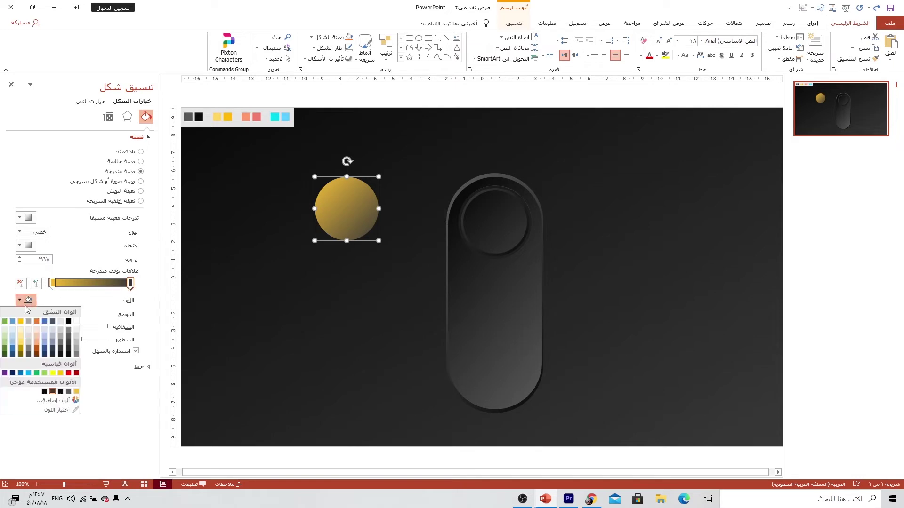
{"action": "left_click", "coordinate": [57, 410]}
{"action": "left_click", "coordinate": [227, 117]}
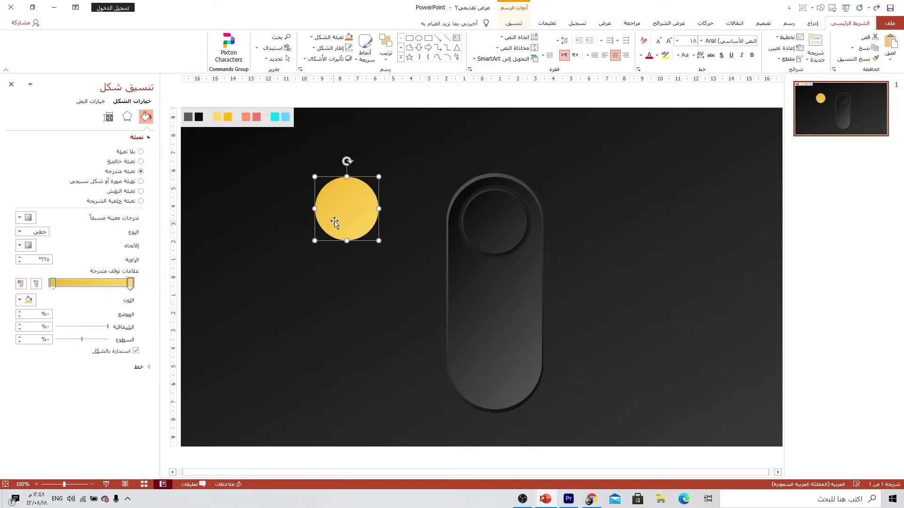
Move the gold circle into the pill's top socket, enlarge it slightly, and send it behind the dark circle
{"action": "left_click_drag", "start_coordinate": [334, 222], "coordinate": [493, 220]}
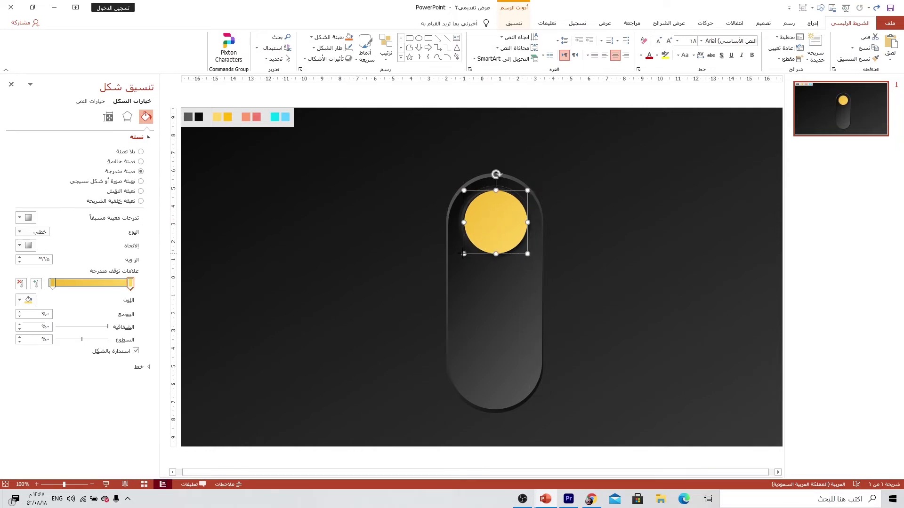
{"action": "left_click_drag", "start_coordinate": [464, 255], "coordinate": [454, 263]}
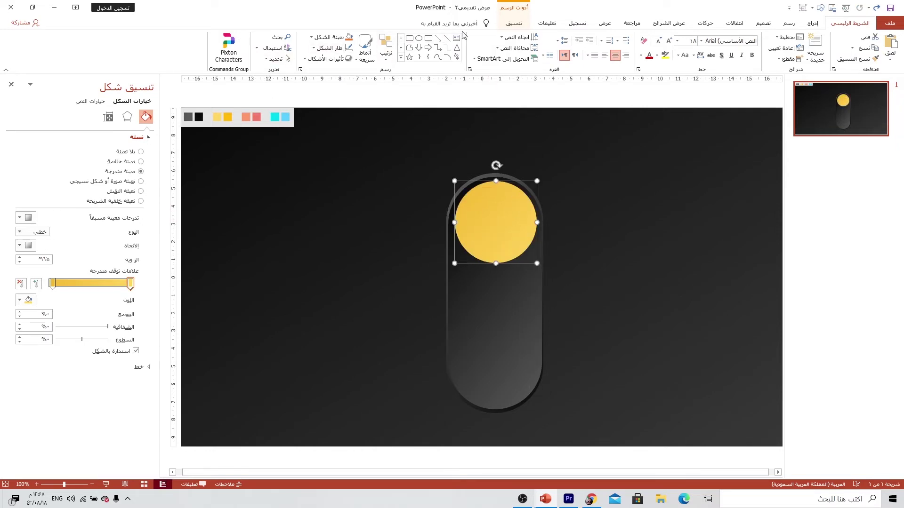
{"action": "left_click", "coordinate": [513, 23]}
{"action": "left_click", "coordinate": [241, 56]}
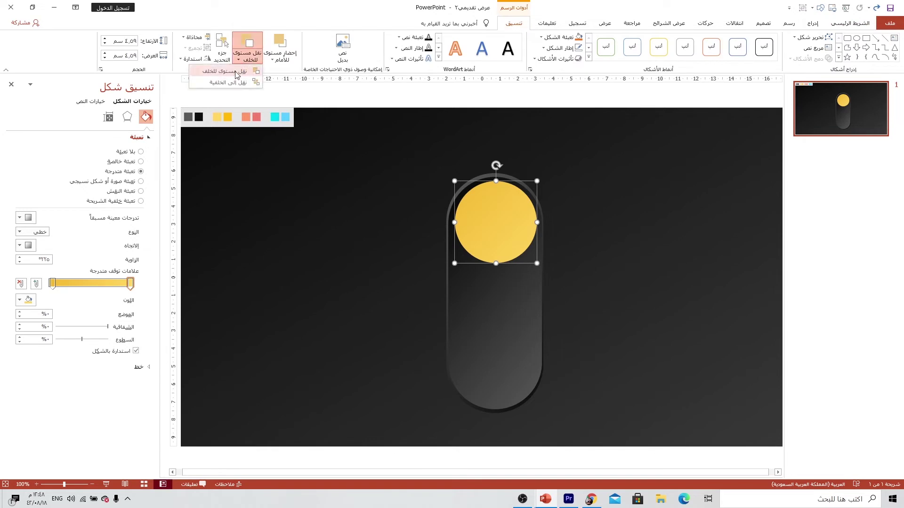
{"action": "left_click", "coordinate": [230, 72]}
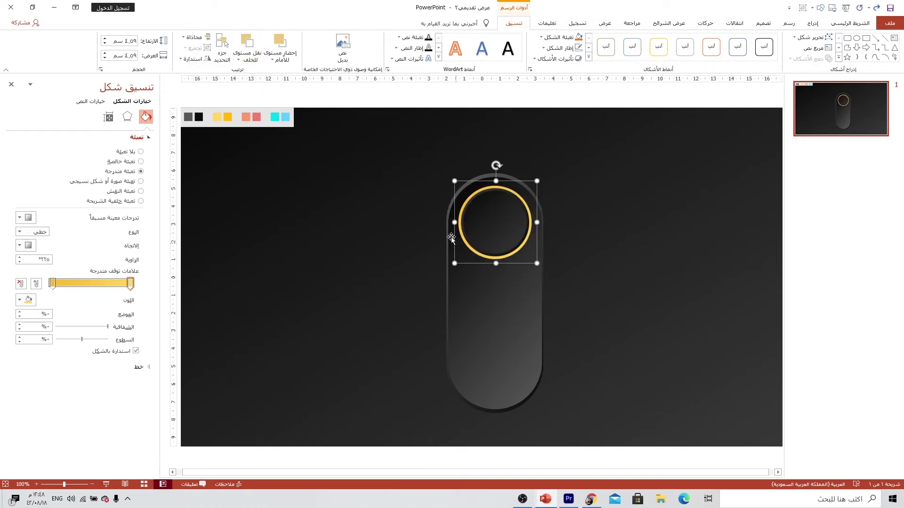
Add a centre-aligned '100%' text box and place it inside the gold ring
{"action": "left_click", "coordinate": [593, 216]}
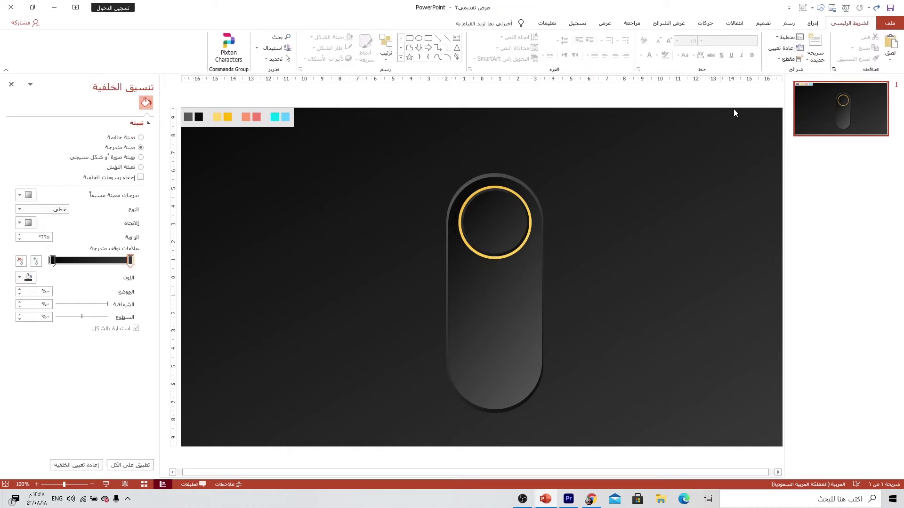
{"action": "left_click", "coordinate": [814, 23]}
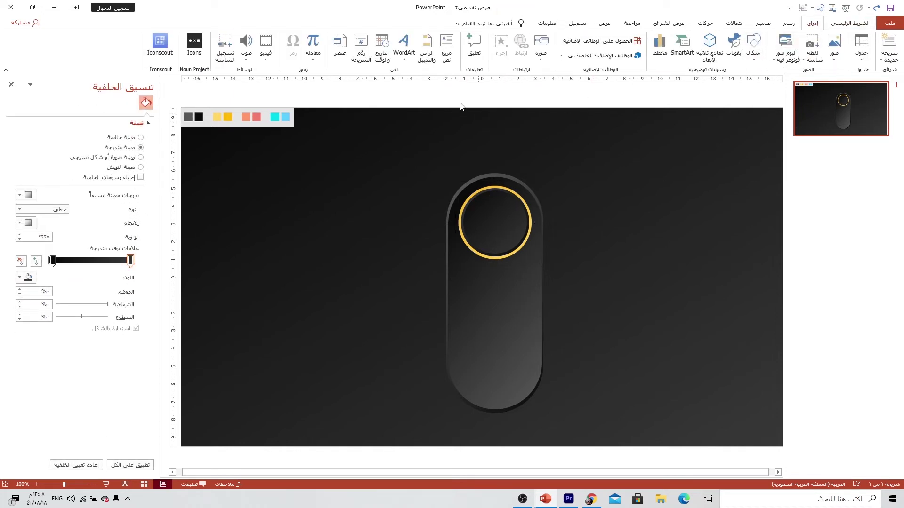
{"action": "left_click", "coordinate": [446, 47]}
{"action": "left_click_drag", "start_coordinate": [355, 230], "coordinate": [413, 269]}
{"action": "type", "text": "100"}
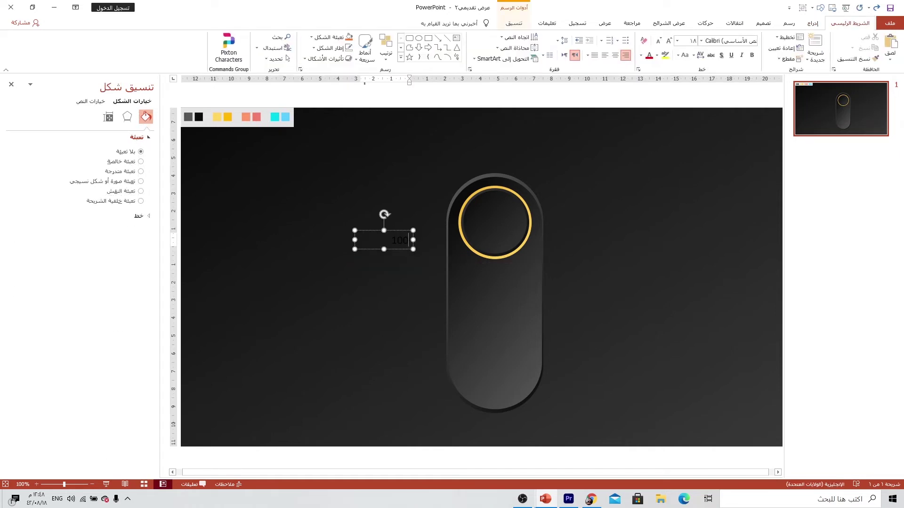
{"action": "type", "text": "%"}
{"action": "left_click", "coordinate": [396, 230]}
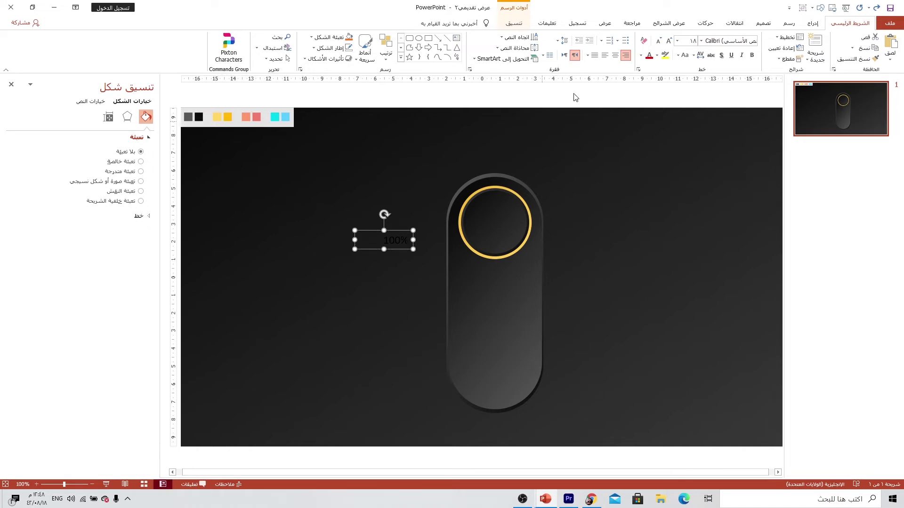
{"action": "left_click", "coordinate": [615, 55]}
{"action": "left_click_drag", "start_coordinate": [397, 232], "coordinate": [505, 211]}
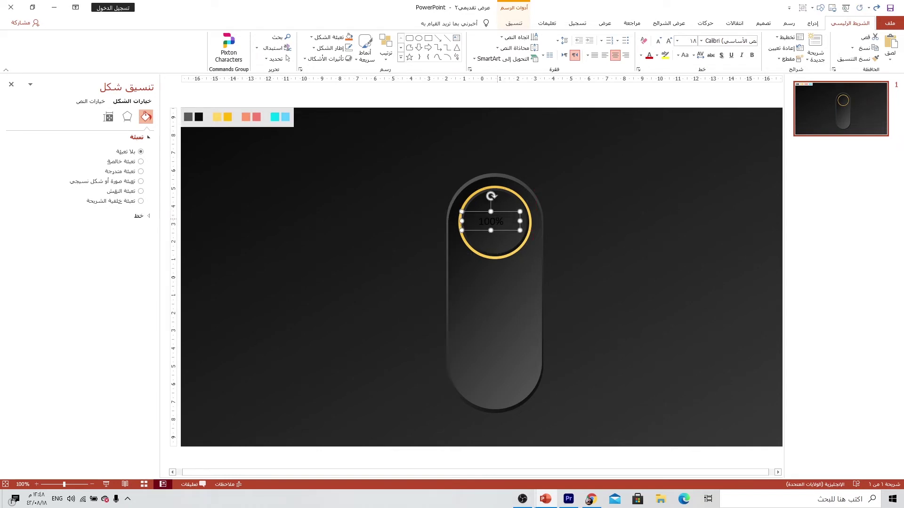
Give the '100%' text a gradient fill with both stops gold
{"action": "double_click", "coordinate": [497, 219]}
{"action": "right_click", "coordinate": [491, 221]}
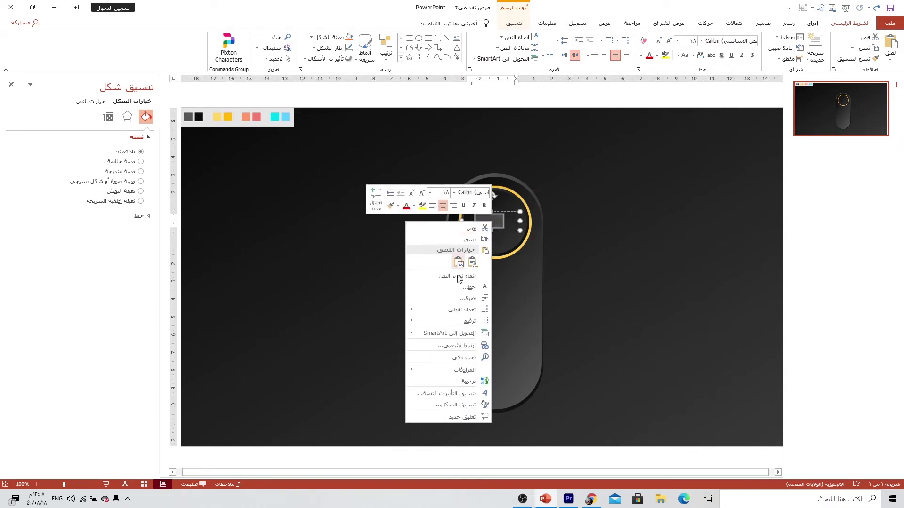
{"action": "left_click", "coordinate": [433, 393]}
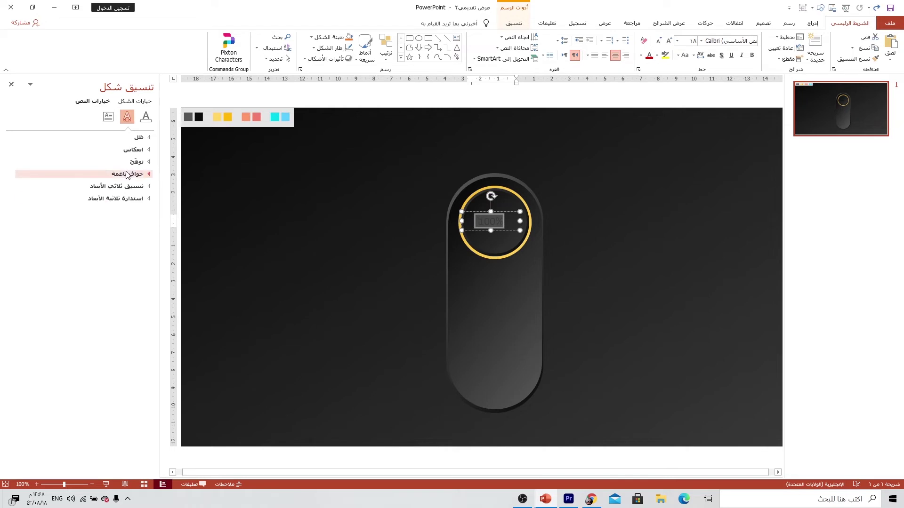
{"action": "left_click", "coordinate": [146, 116]}
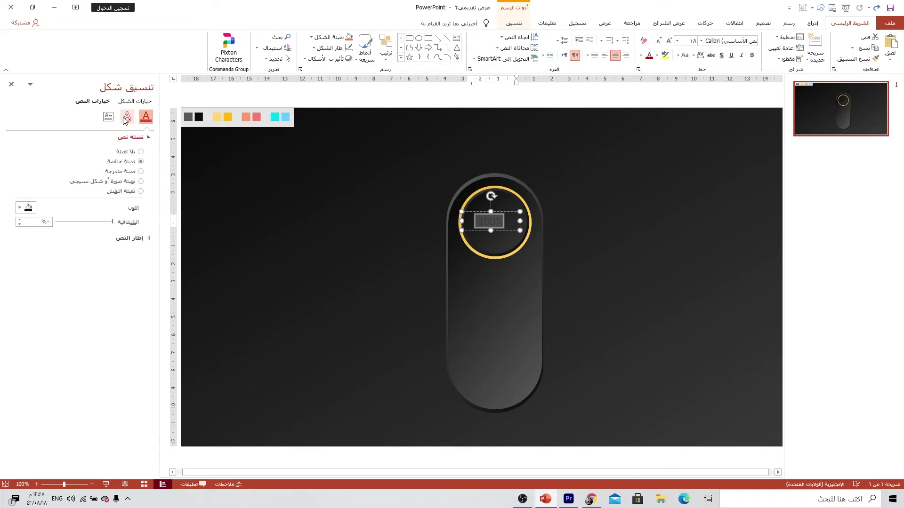
{"action": "left_click", "coordinate": [114, 172]}
{"action": "left_click", "coordinate": [53, 274]}
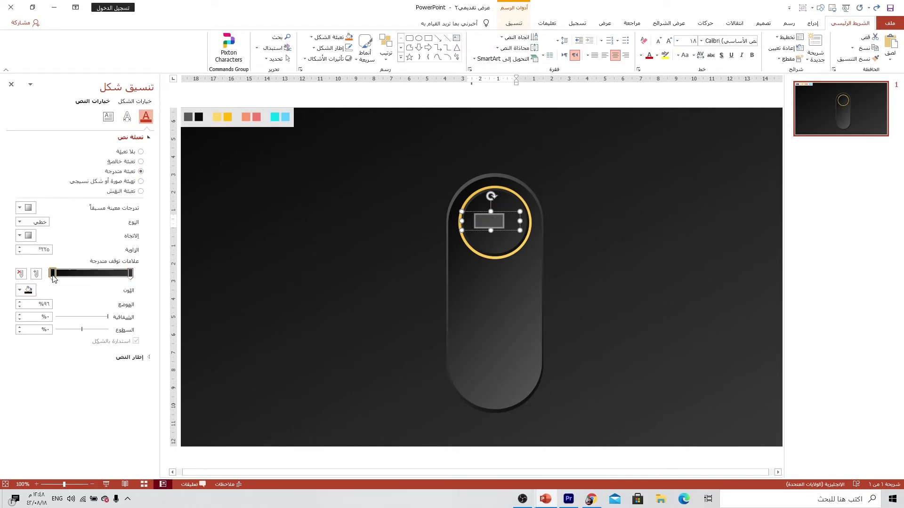
{"action": "left_click", "coordinate": [20, 290]}
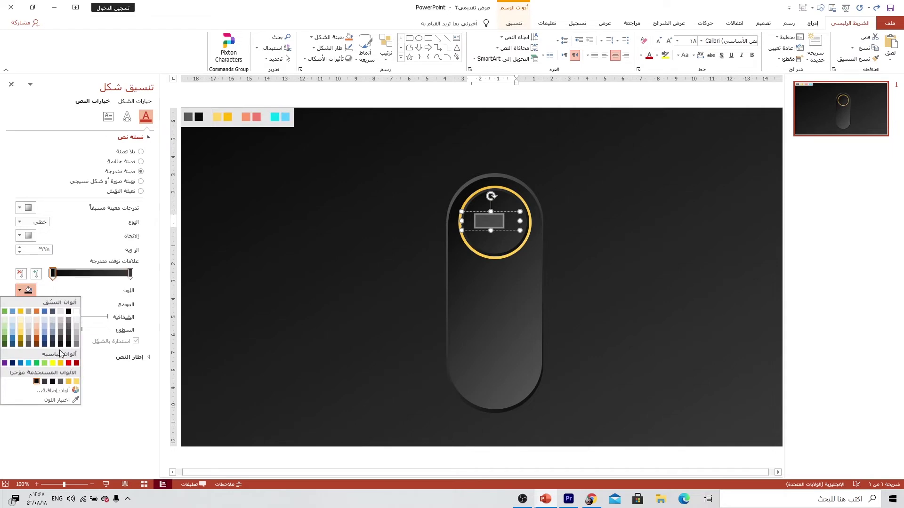
{"action": "left_click", "coordinate": [68, 382]}
{"action": "left_click", "coordinate": [131, 275]}
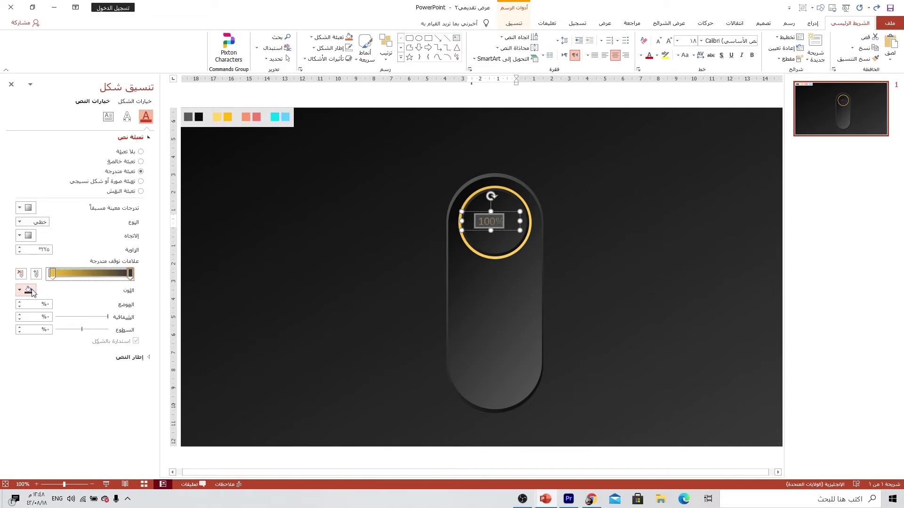
{"action": "left_click", "coordinate": [20, 290]}
{"action": "left_click", "coordinate": [69, 382]}
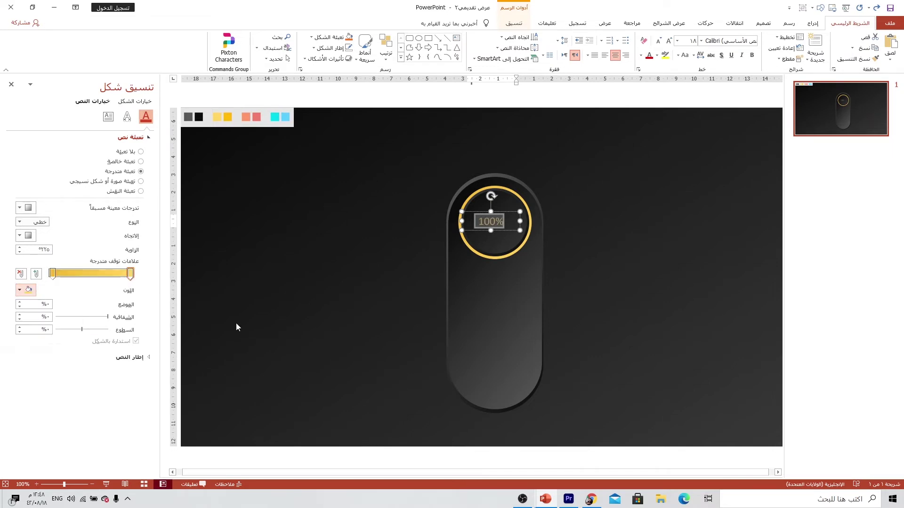
Make the label bold at 24 pt, centre it in the ring, and place a copy below the ring
{"action": "left_click", "coordinate": [752, 55]}
{"action": "left_click", "coordinate": [669, 41]}
{"action": "left_click", "coordinate": [669, 41]}
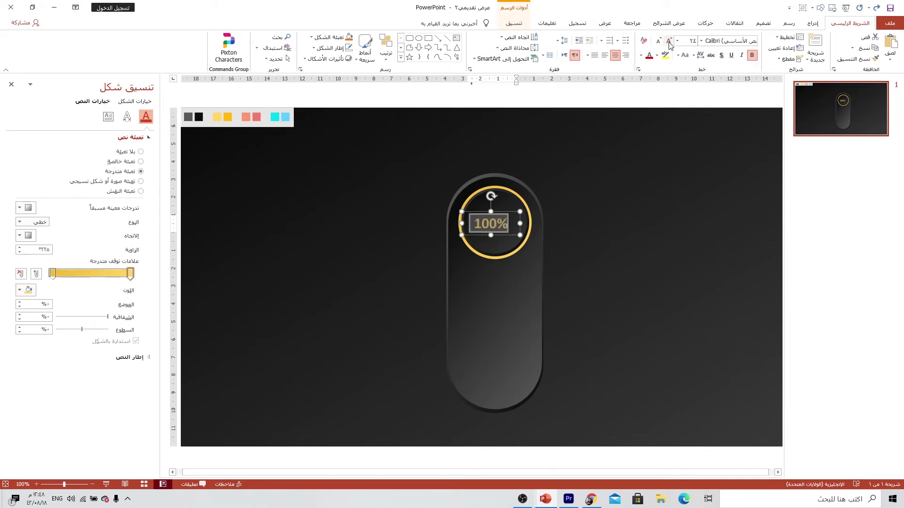
{"action": "left_click", "coordinate": [669, 42]}
{"action": "left_click_drag", "start_coordinate": [516, 215], "coordinate": [519, 213]}
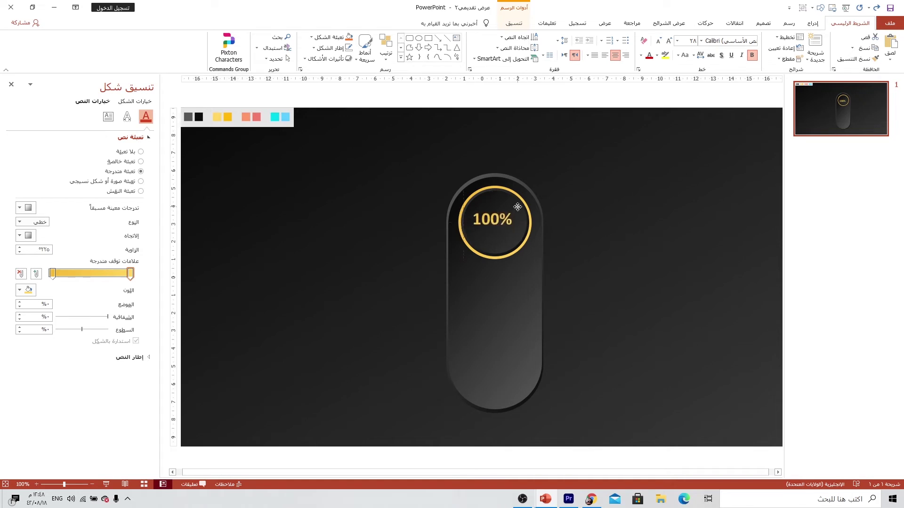
{"action": "left_click", "coordinate": [658, 41]}
{"action": "left_click_drag", "start_coordinate": [511, 210], "coordinate": [512, 209]}
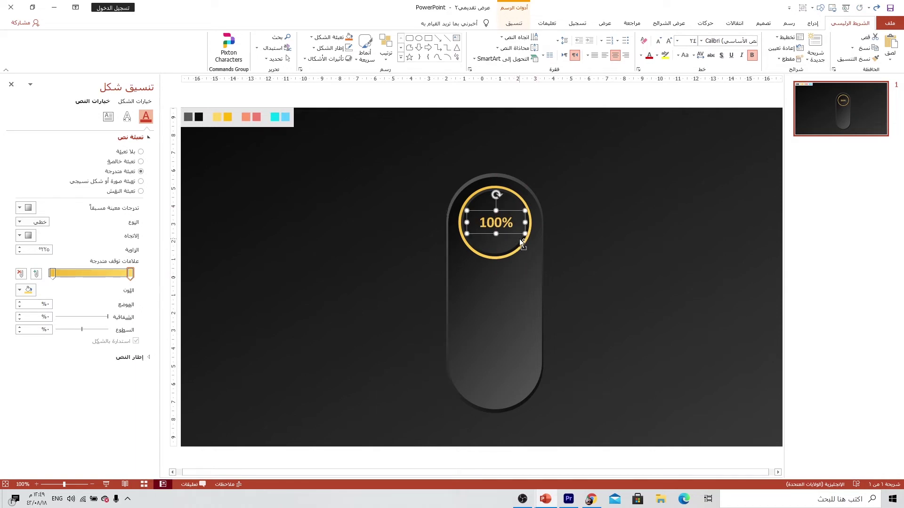
{"action": "left_click_drag", "start_coordinate": [519, 240], "coordinate": [510, 284]}
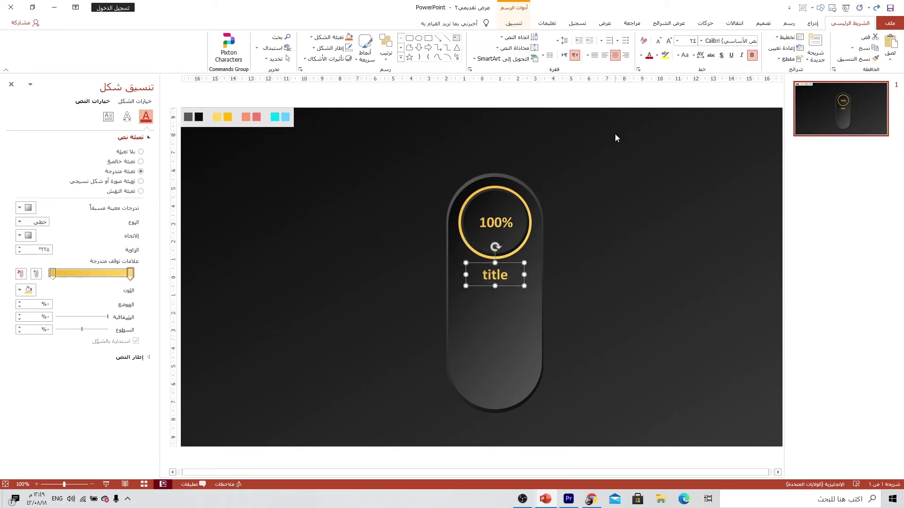
Set the title to 20 pt and add a copy below filled with =rand(2,2) sample paragraphs
{"action": "left_click", "coordinate": [669, 41]}
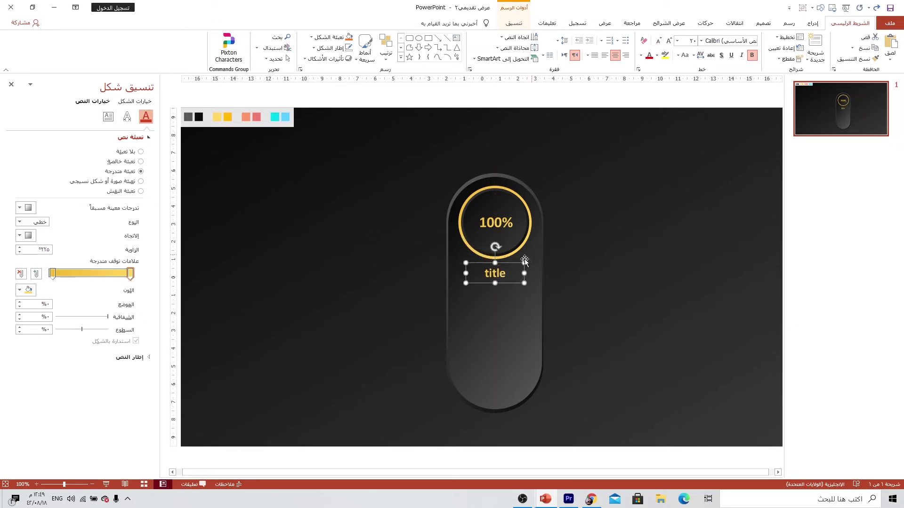
{"action": "left_click_drag", "start_coordinate": [522, 267], "coordinate": [522, 301]}
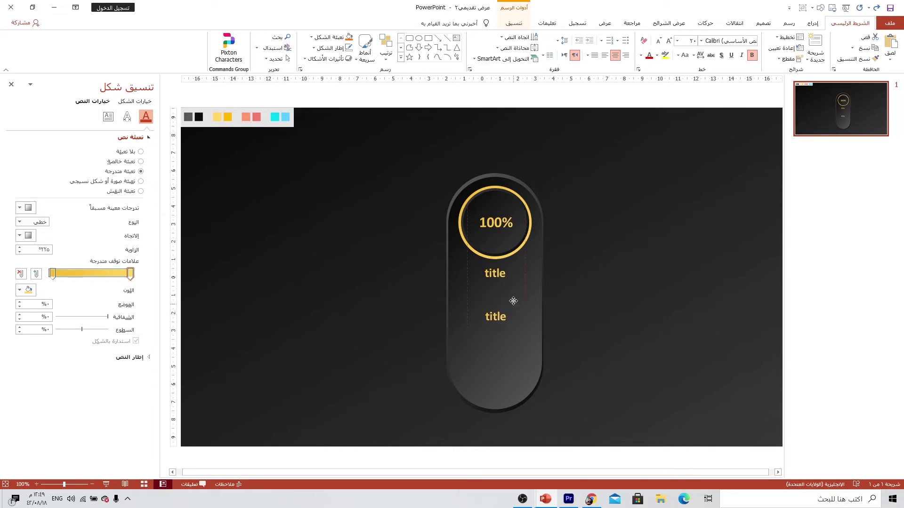
{"action": "double_click", "coordinate": [503, 307]}
{"action": "type", "text": "="}
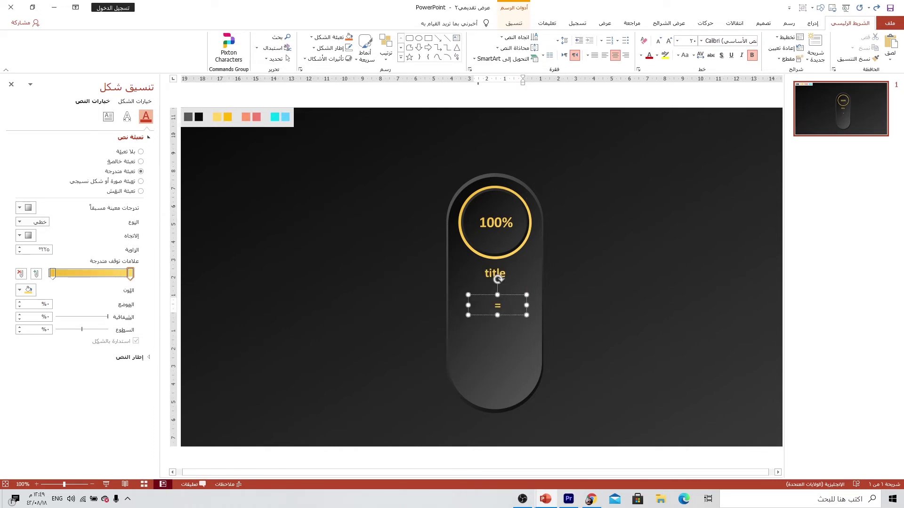
{"action": "type", "text": "rand(2,2)"}
{"action": "key", "text": "Return"}
Pick the Line shape from the Insert shapes gallery
{"action": "left_click", "coordinate": [812, 23]}
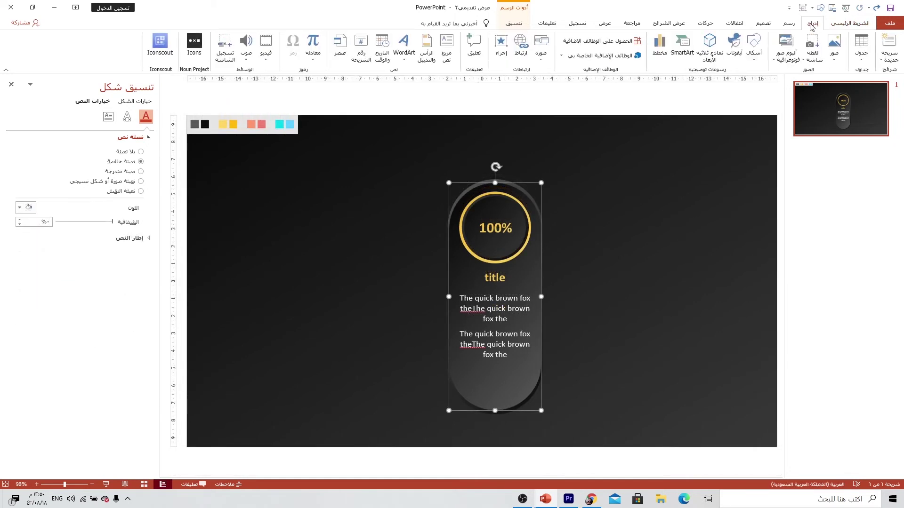
{"action": "left_click", "coordinate": [754, 45]}
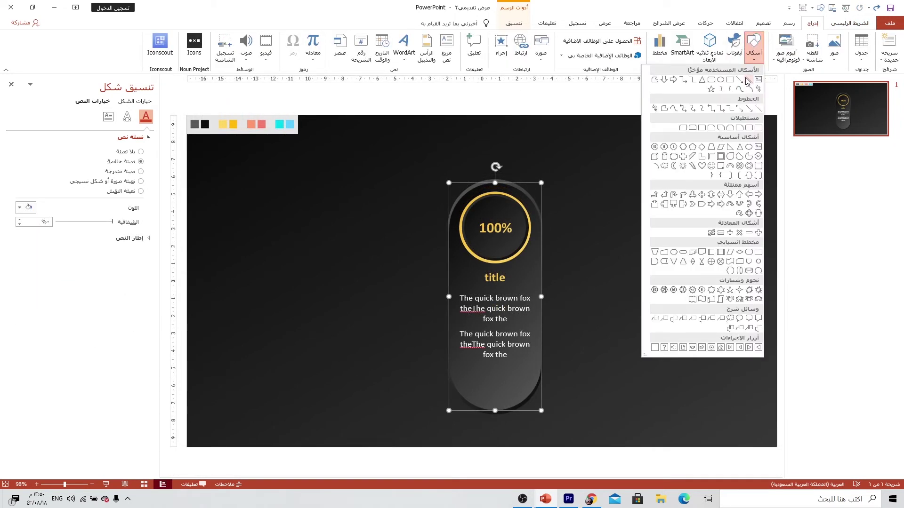
{"action": "left_click", "coordinate": [750, 80]}
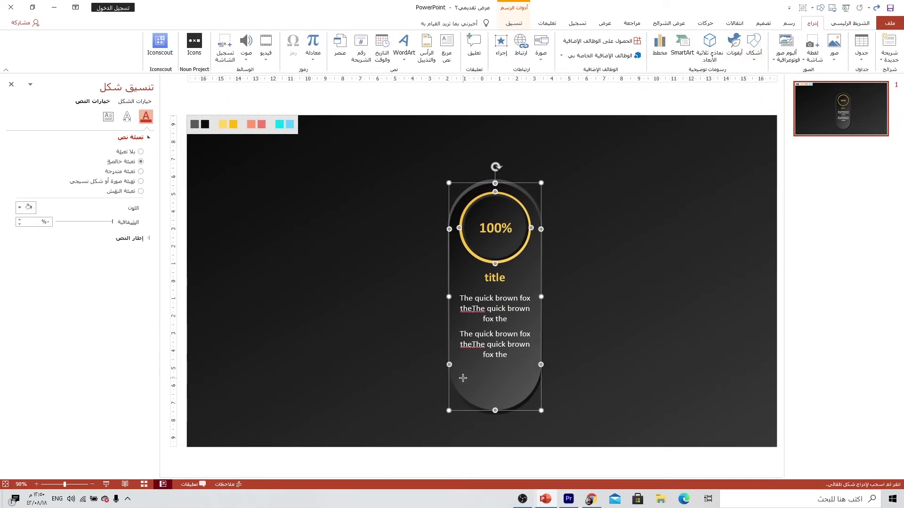
Draw a short line under the body text and give it a two-stop gradient outline
{"action": "mouse_move", "coordinate": [462, 378]}
{"action": "left_mouse_down"}
{"action": "mouse_move", "coordinate": [529, 375]}
{"action": "mouse_move", "coordinate": [505, 370]}
{"action": "left_mouse_up"}
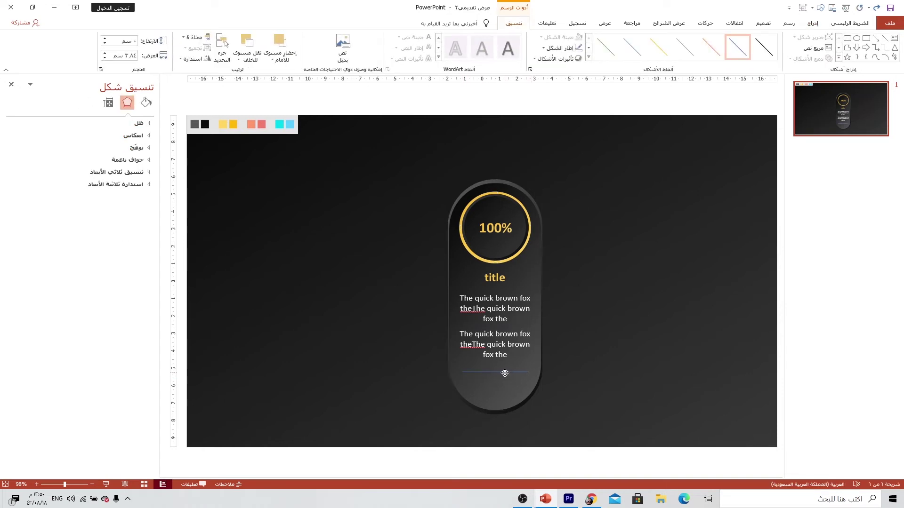
{"action": "left_click", "coordinate": [146, 103]}
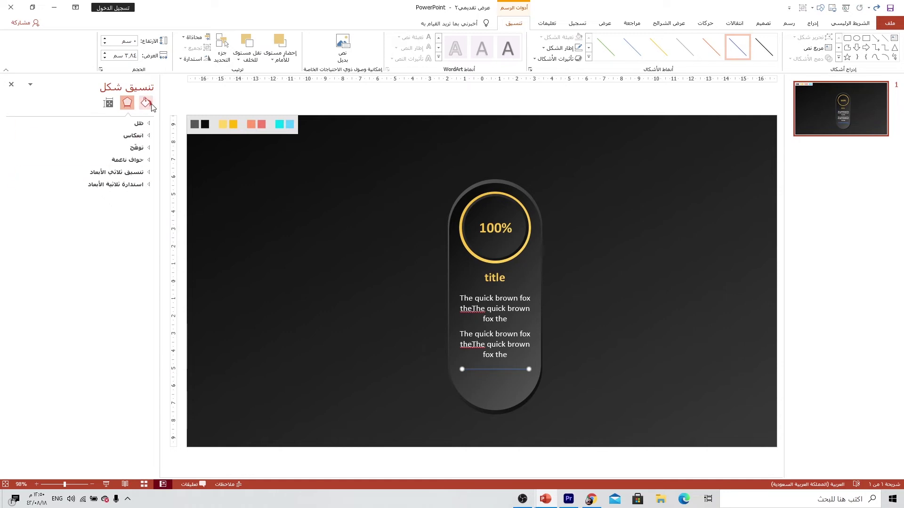
{"action": "left_click", "coordinate": [136, 123]}
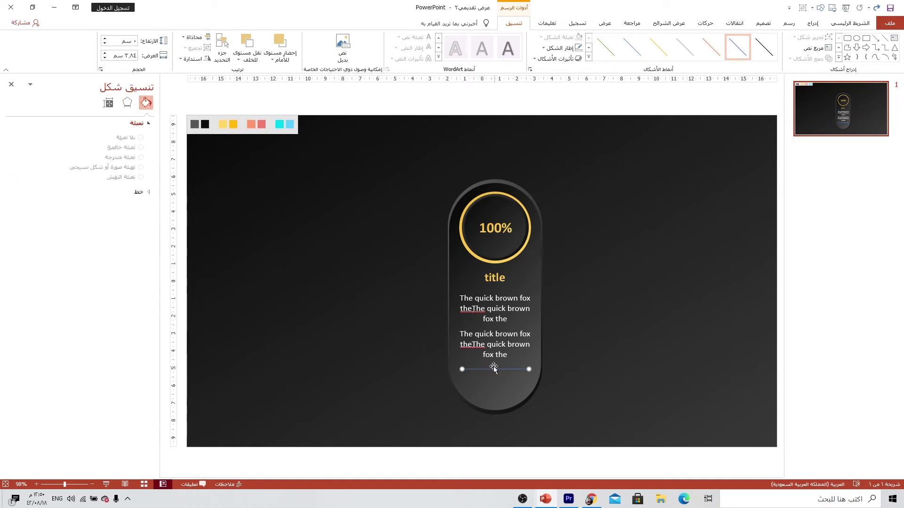
{"action": "left_click", "coordinate": [138, 192]}
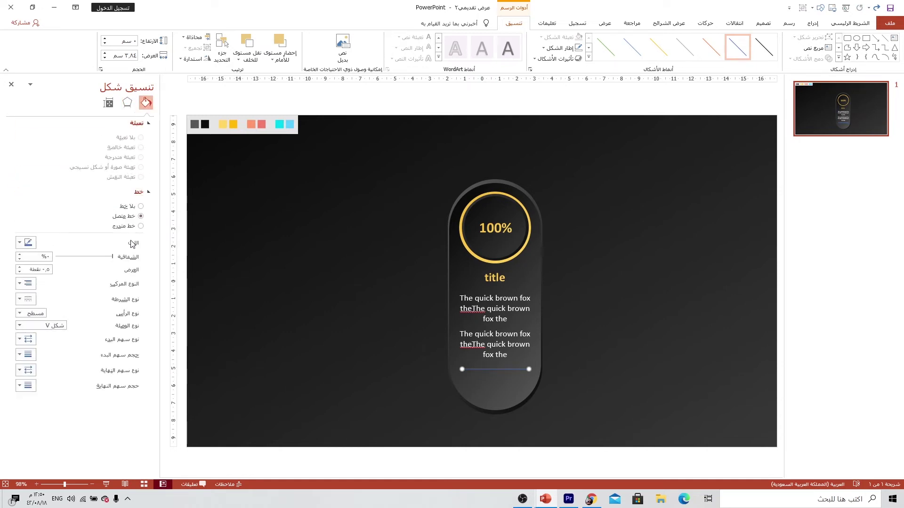
{"action": "left_click", "coordinate": [124, 227]}
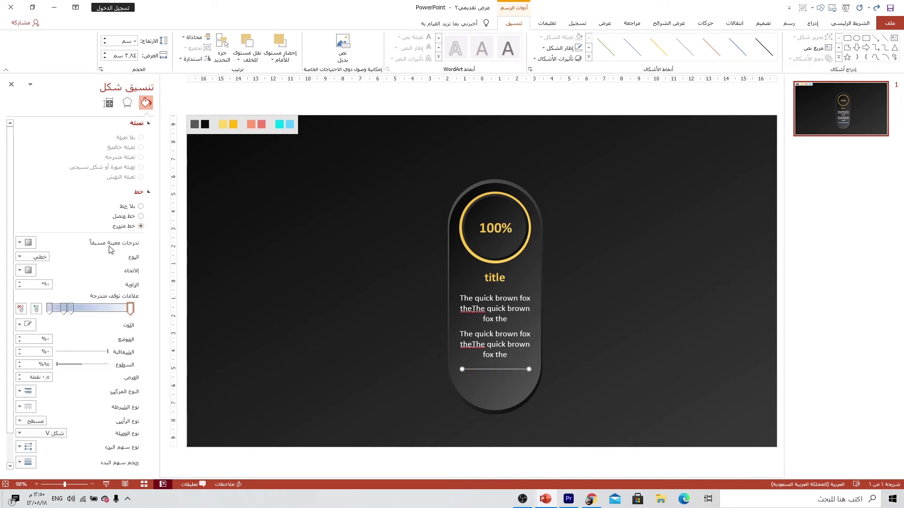
{"action": "left_click", "coordinate": [20, 308]}
{"action": "left_click", "coordinate": [20, 308]}
{"action": "left_click_drag", "start_coordinate": [65, 312], "coordinate": [131, 310]}
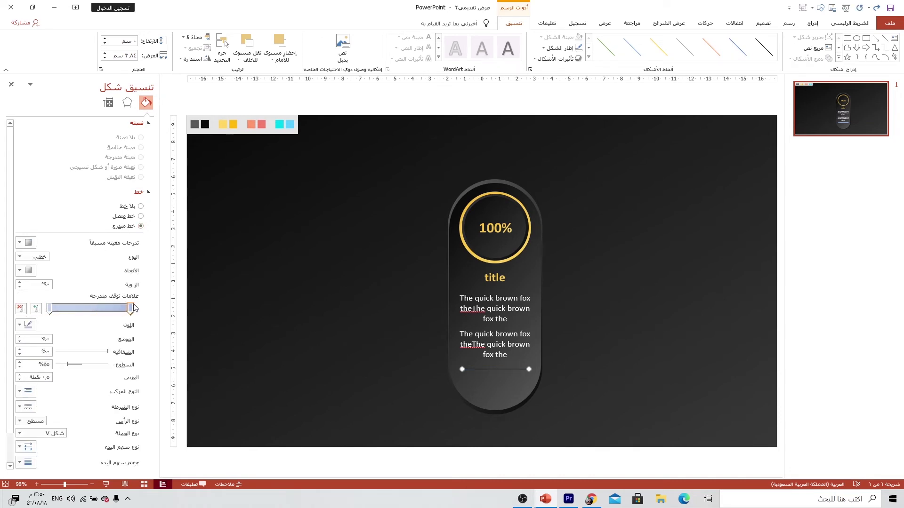
Colour both line gradient stops gold, set direction to 135°, and width to 1.25 pt
{"action": "left_click", "coordinate": [20, 324]}
{"action": "left_click", "coordinate": [70, 417]}
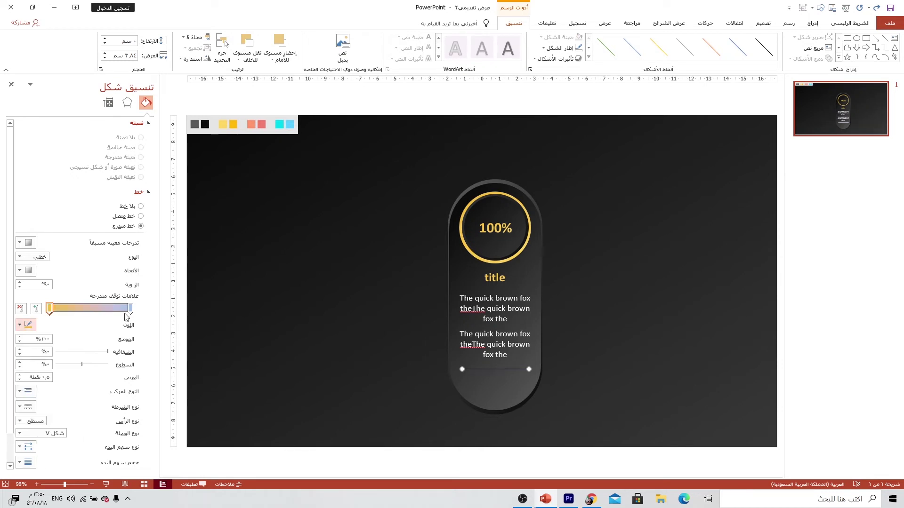
{"action": "left_click", "coordinate": [130, 309]}
{"action": "left_click", "coordinate": [20, 325]}
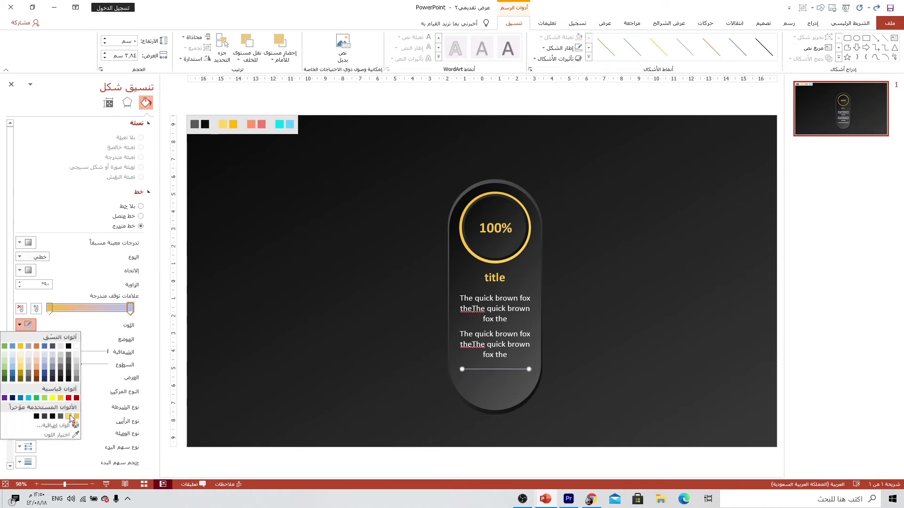
{"action": "left_click", "coordinate": [69, 417]}
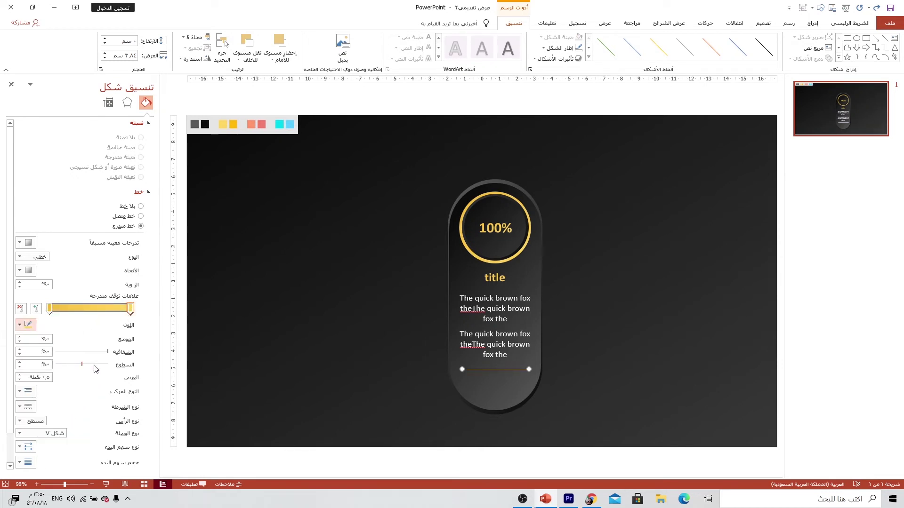
{"action": "left_click", "coordinate": [24, 271]}
{"action": "left_click", "coordinate": [52, 288]}
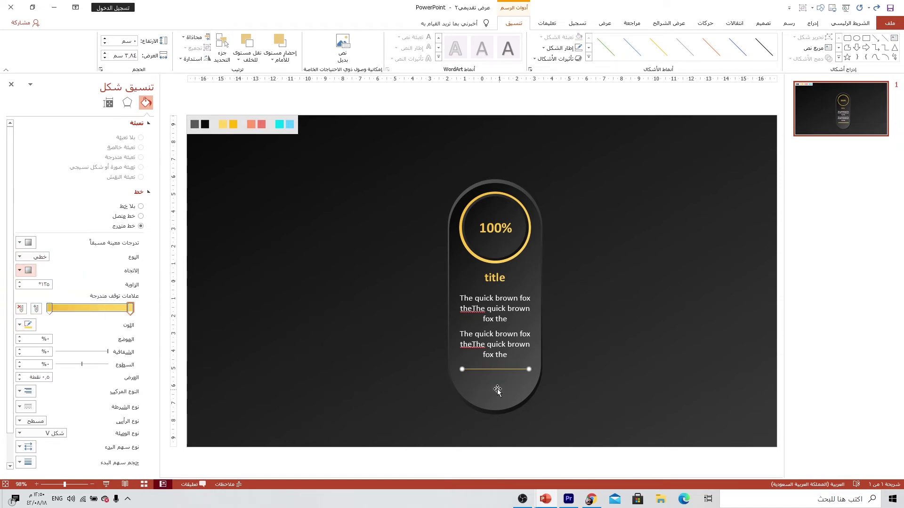
{"action": "left_click", "coordinate": [19, 375]}
{"action": "left_click", "coordinate": [19, 376]}
{"action": "left_click", "coordinate": [19, 375]}
{"action": "left_click", "coordinate": [401, 392]}
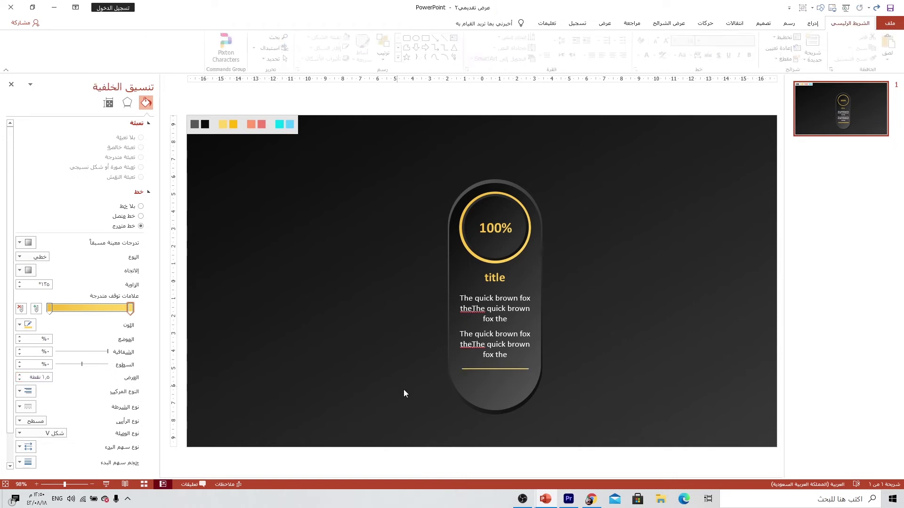
Copy the '100%' label below the divider, change it to '01', and enlarge it to 28 pt
{"action": "left_click", "coordinate": [510, 240]}
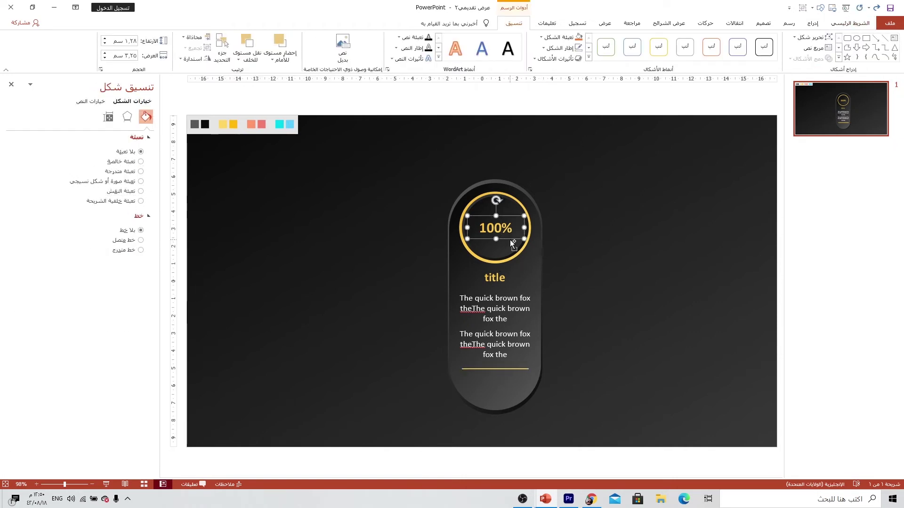
{"action": "mouse_move", "coordinate": [510, 239]}
{"action": "left_mouse_down"}
{"action": "mouse_move", "coordinate": [533, 391]}
{"action": "mouse_move", "coordinate": [519, 397]}
{"action": "left_mouse_up"}
{"action": "double_click", "coordinate": [495, 387]}
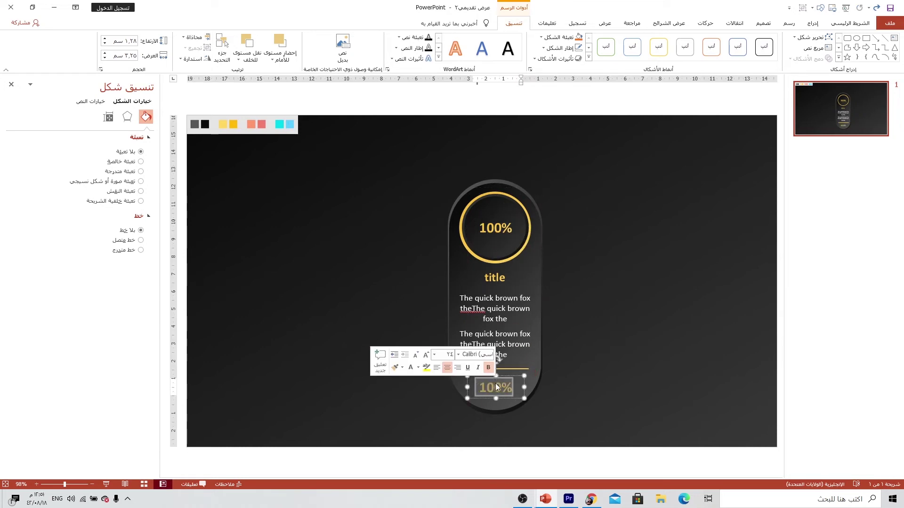
{"action": "type", "text": "01"}
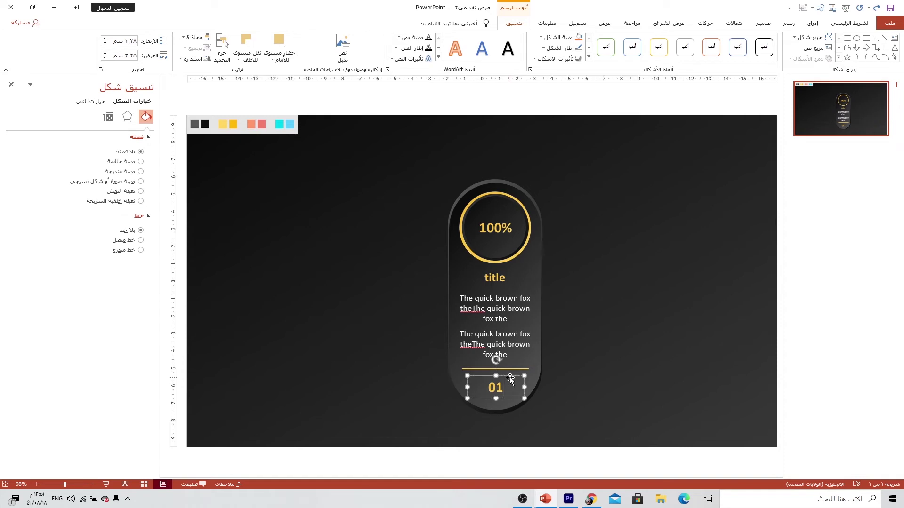
{"action": "left_click", "coordinate": [509, 383]}
{"action": "left_click", "coordinate": [850, 23]}
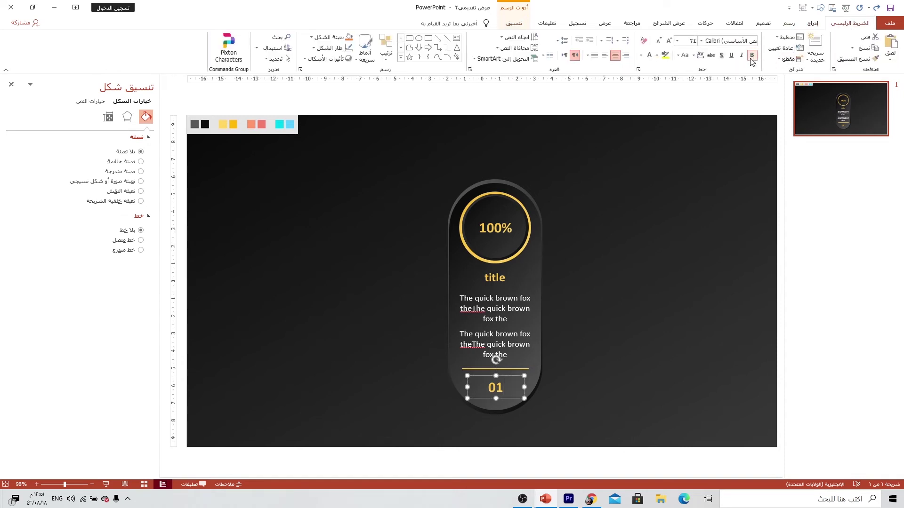
{"action": "left_click", "coordinate": [668, 43]}
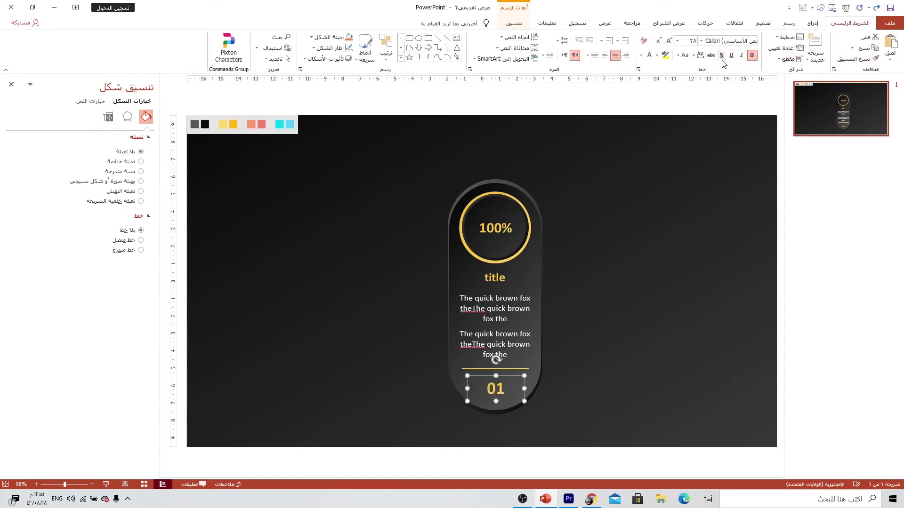
{"action": "left_click_drag", "start_coordinate": [392, 152], "coordinate": [592, 430]}
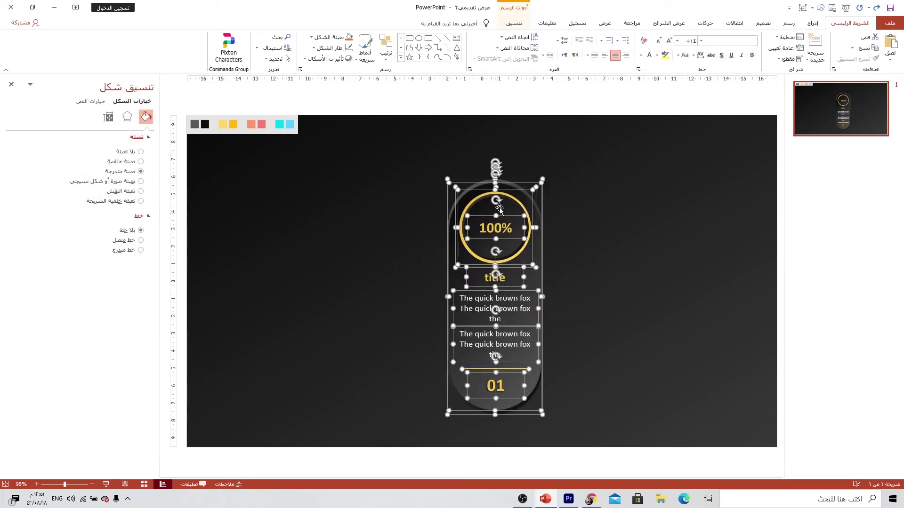
Drag the selected card to the slide's left side and close the Format Background pane
{"action": "left_click_drag", "start_coordinate": [512, 188], "coordinate": [311, 178]}
{"action": "left_click", "coordinate": [414, 195]}
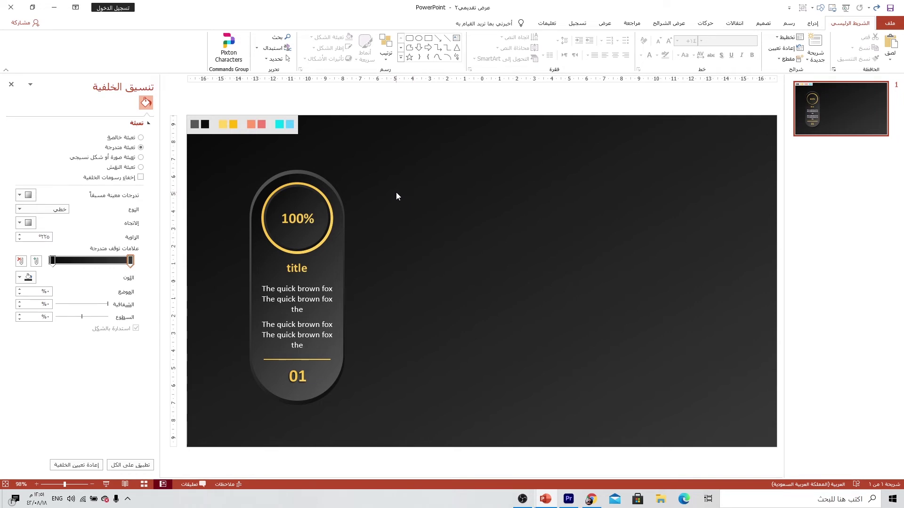
{"action": "left_click", "coordinate": [11, 84]}
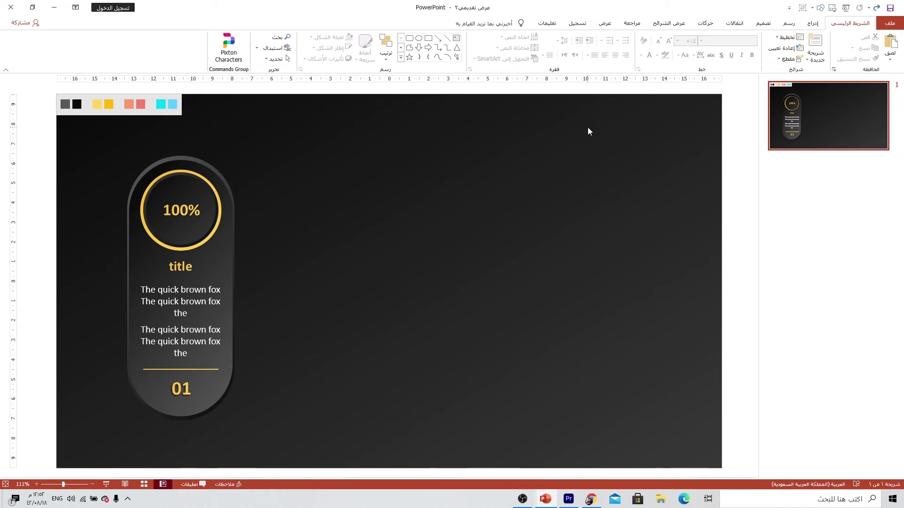
With the Animation Pane open, select all seven card elements and apply the Fade entrance
{"action": "left_click", "coordinate": [704, 23]}
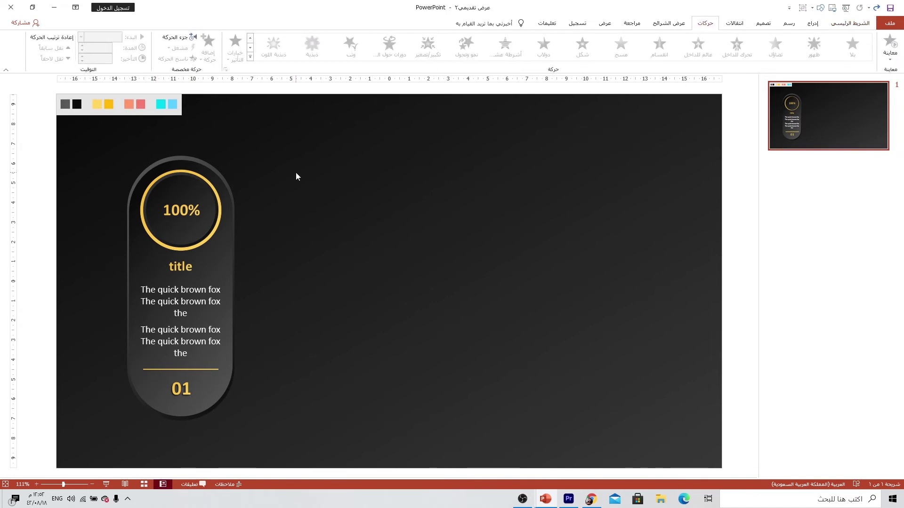
{"action": "left_click", "coordinate": [178, 38]}
{"action": "left_click", "coordinate": [310, 230]}
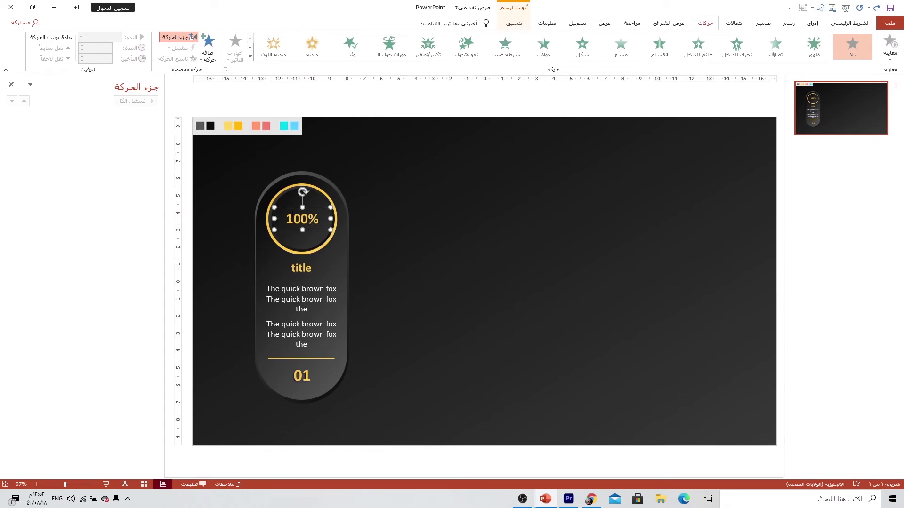
{"action": "left_click", "coordinate": [302, 268], "text": "shift"}
{"action": "left_click", "coordinate": [302, 294], "text": "shift"}
{"action": "left_click", "coordinate": [306, 332], "text": "shift"}
{"action": "left_click", "coordinate": [308, 359], "text": "shift"}
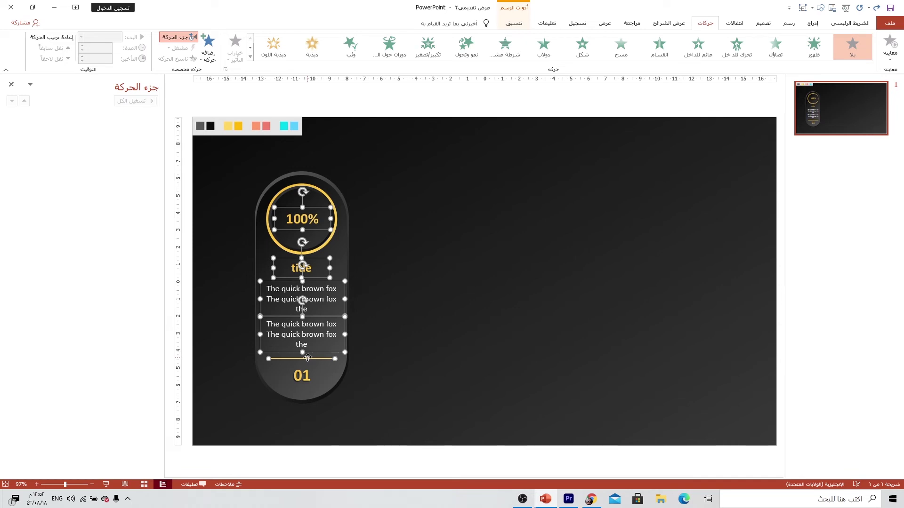
{"action": "left_click", "coordinate": [303, 375], "text": "shift"}
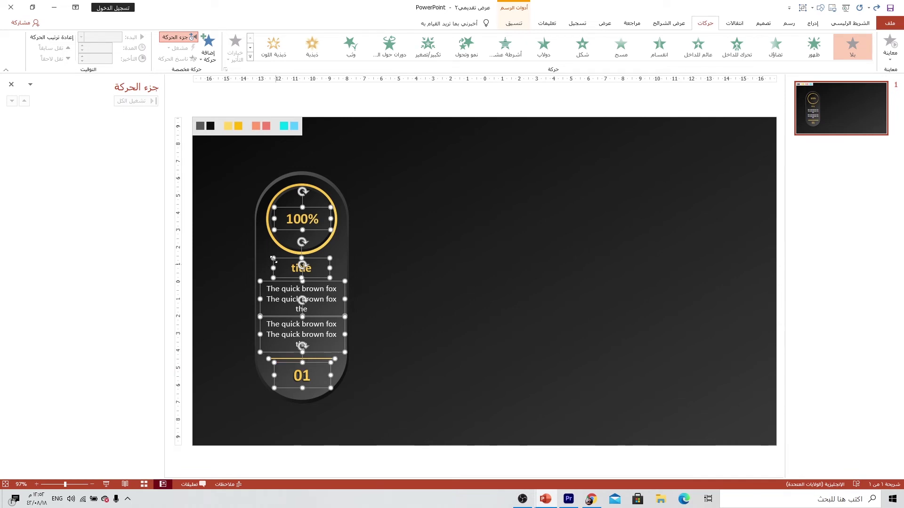
{"action": "left_click", "coordinate": [278, 198], "text": "shift"}
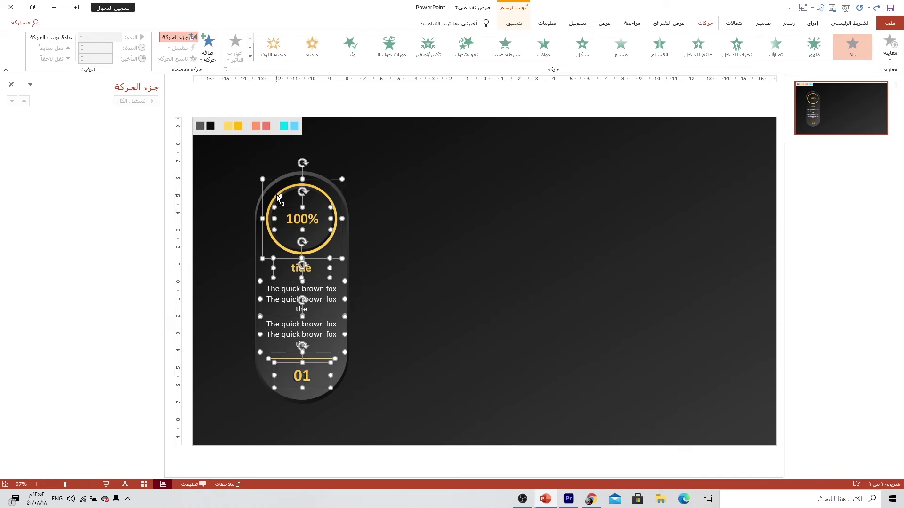
{"action": "left_click", "coordinate": [776, 46]}
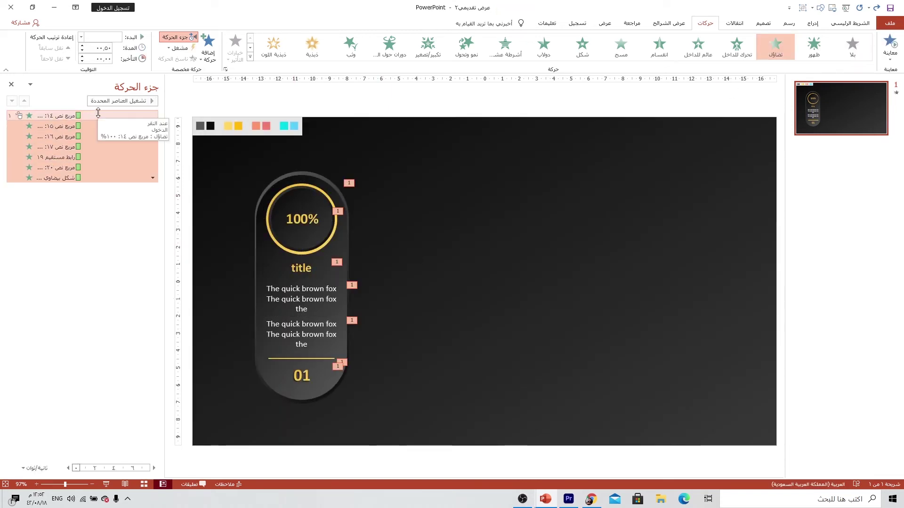
Set the animations to start With Previous, with the first one On Click
{"action": "left_click", "coordinate": [82, 37]}
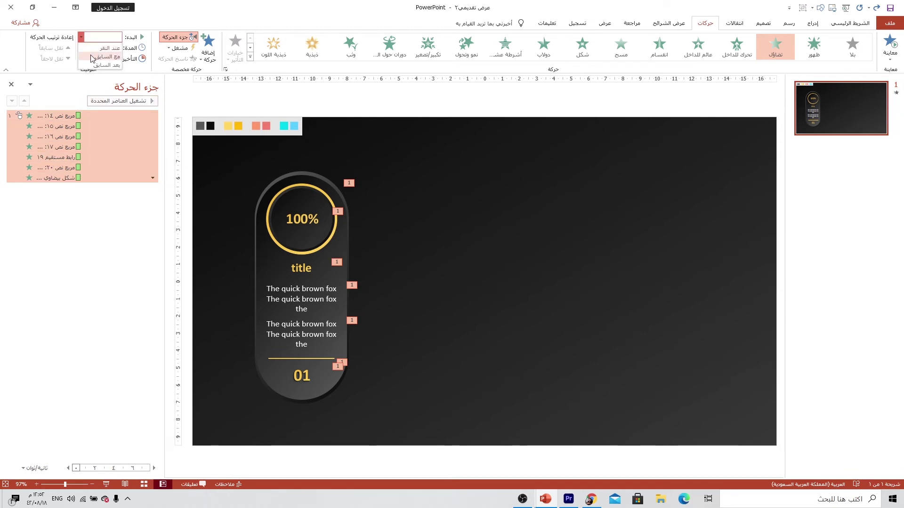
{"action": "left_click", "coordinate": [99, 56]}
{"action": "left_click", "coordinate": [97, 115]}
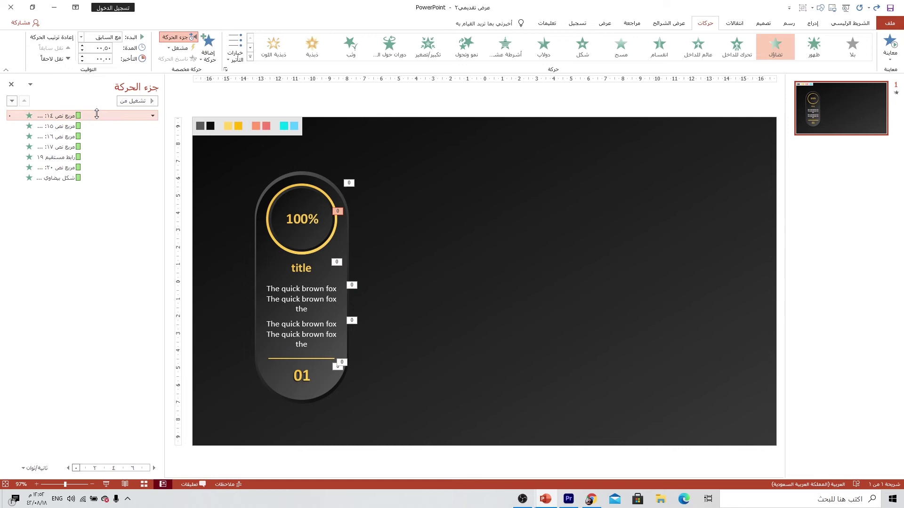
{"action": "left_click", "coordinate": [83, 37]}
{"action": "left_click", "coordinate": [98, 46]}
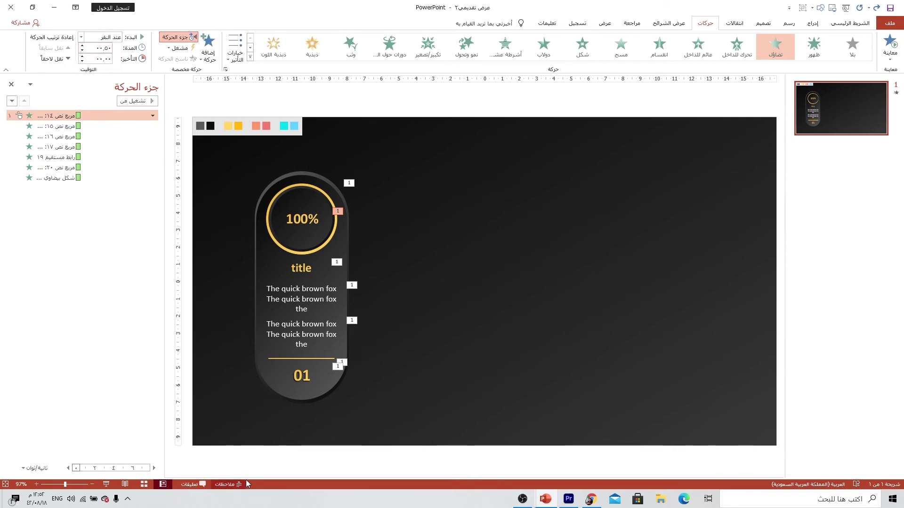
Start the slide show from this slide and click to fade in the card
{"action": "left_click", "coordinate": [106, 484]}
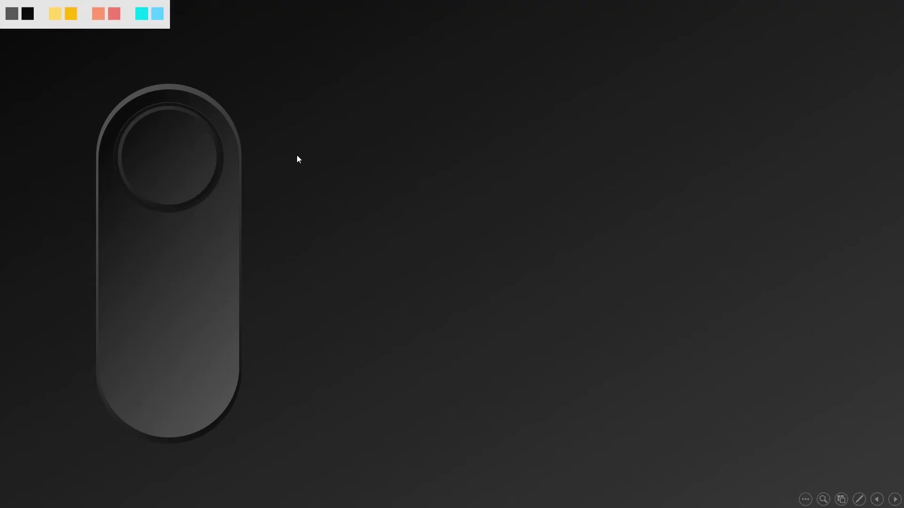
{"action": "left_click", "coordinate": [416, 268]}
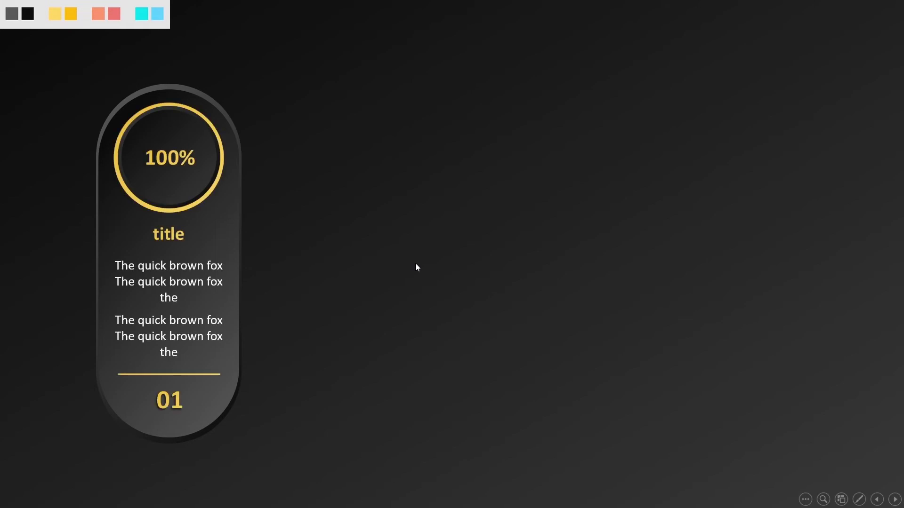
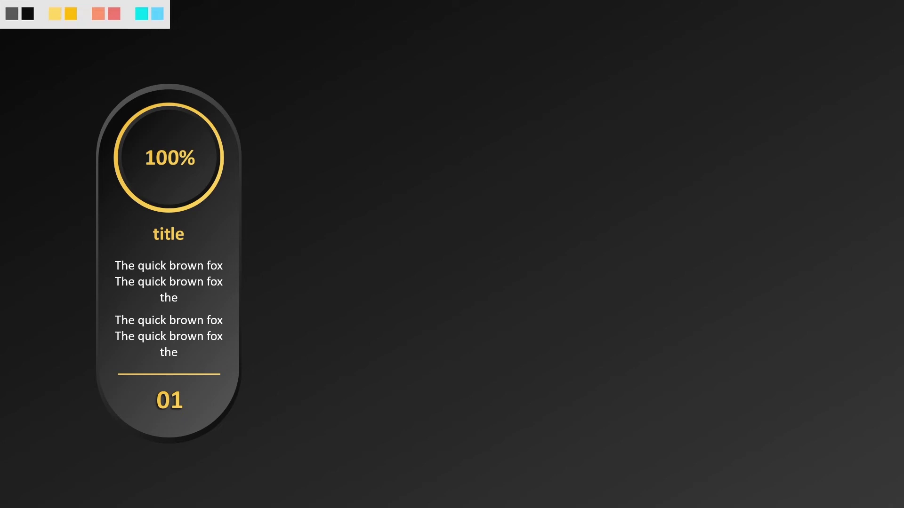
Exit the slideshow and Ctrl-drag a copy of the first card to its right
{"action": "key", "text": "Escape"}
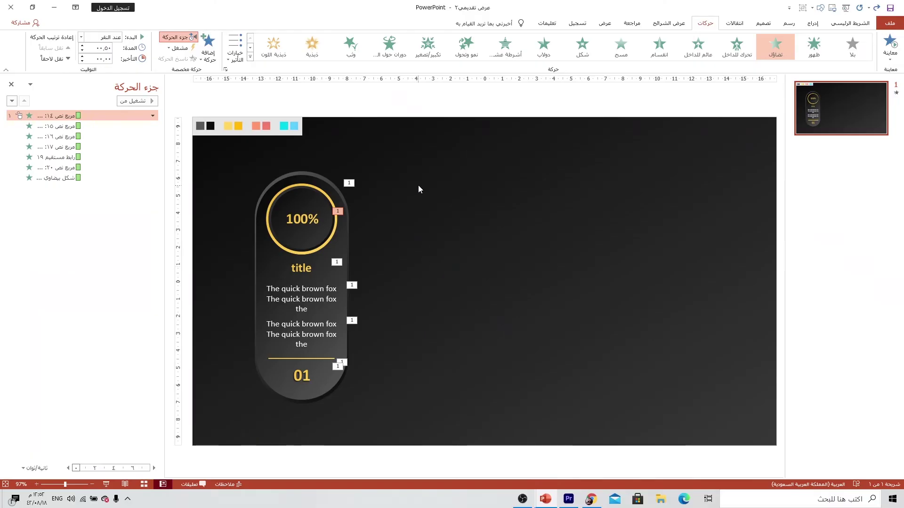
{"action": "left_click", "coordinate": [419, 189]}
{"action": "mouse_move", "coordinate": [404, 143]}
{"action": "left_mouse_down"}
{"action": "mouse_move", "coordinate": [258, 367]}
{"action": "mouse_move", "coordinate": [233, 425]}
{"action": "left_mouse_up"}
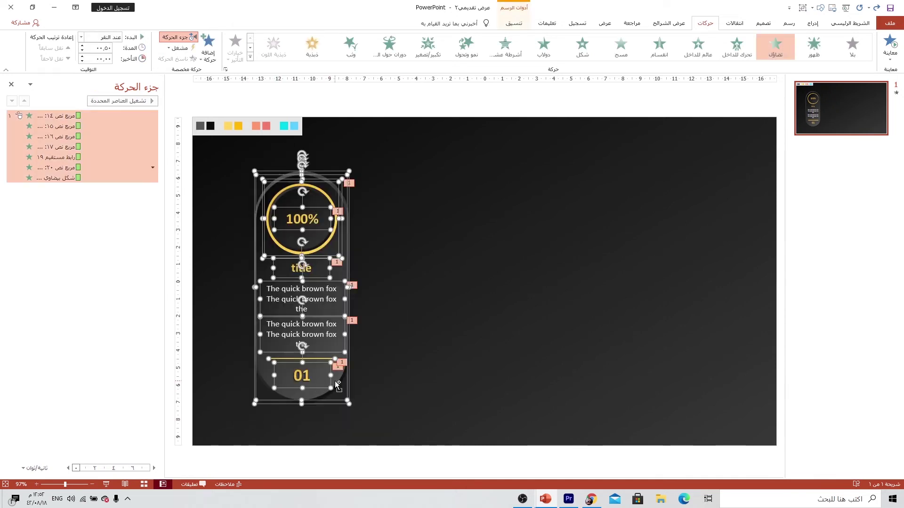
{"action": "left_click_drag", "start_coordinate": [339, 385], "coordinate": [476, 377]}
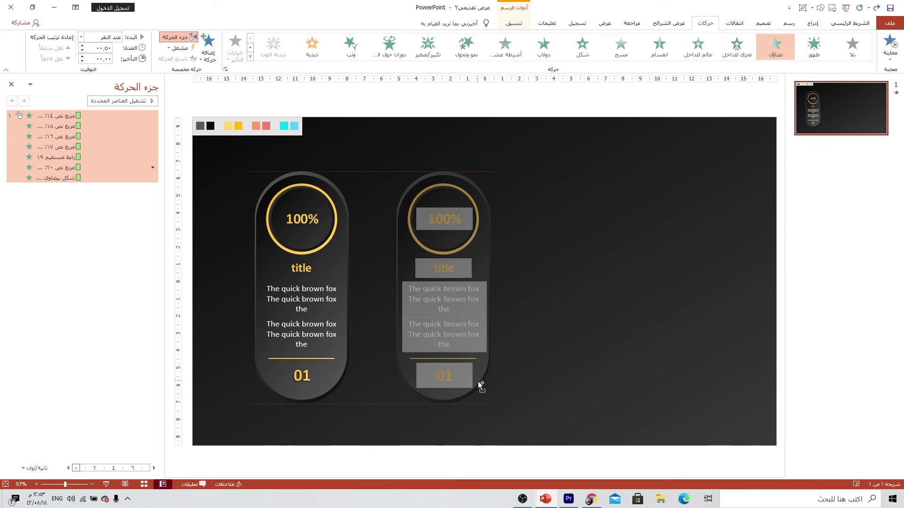
{"action": "left_click", "coordinate": [540, 306]}
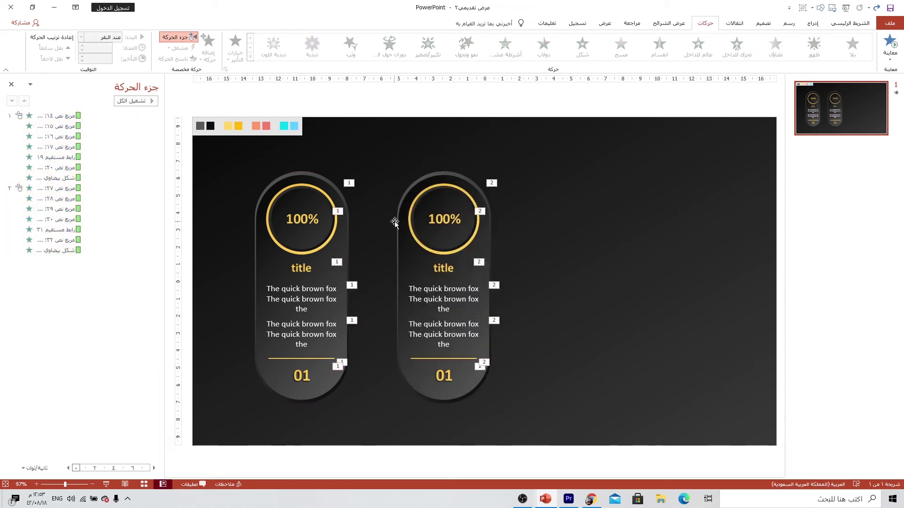
Change the copied card's 100% to 75% and its 01 to 02
{"action": "double_click", "coordinate": [440, 218]}
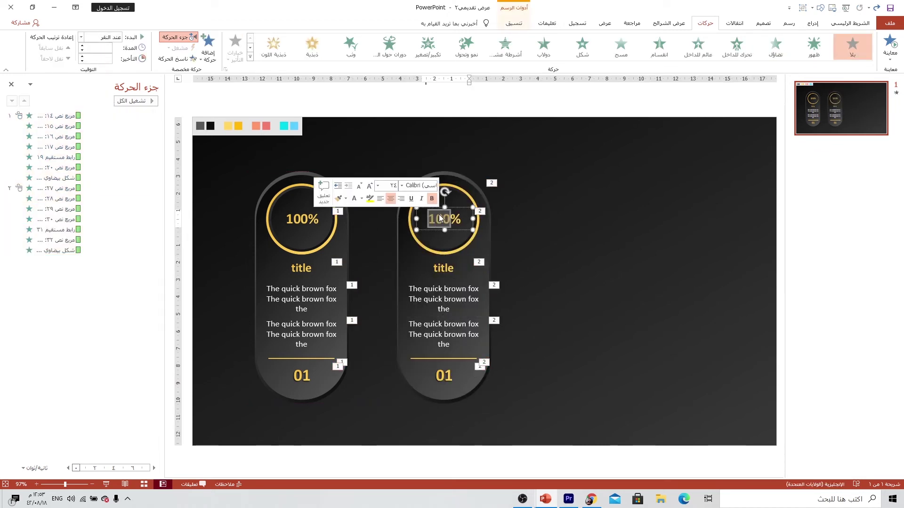
{"action": "type", "text": "75"}
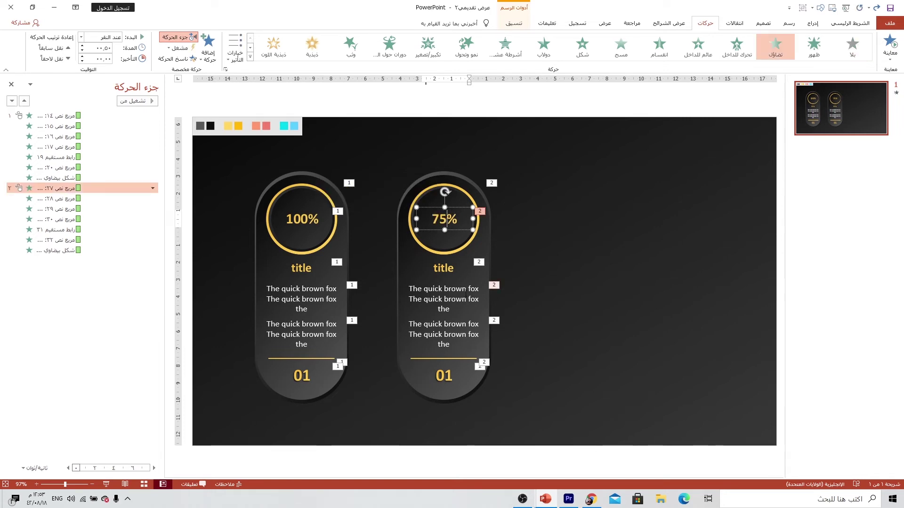
{"action": "left_click", "coordinate": [446, 375]}
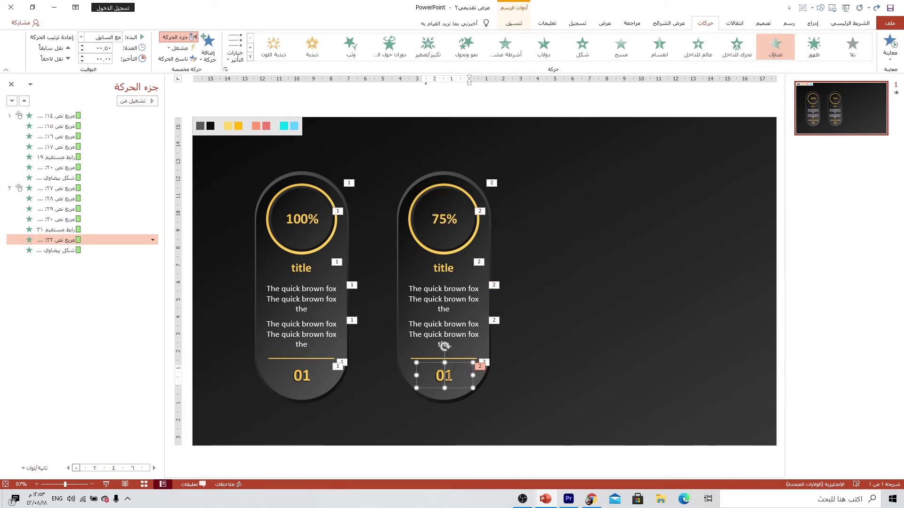
{"action": "double_click", "coordinate": [446, 377]}
{"action": "type", "text": "02"}
{"action": "left_click", "coordinate": [527, 332]}
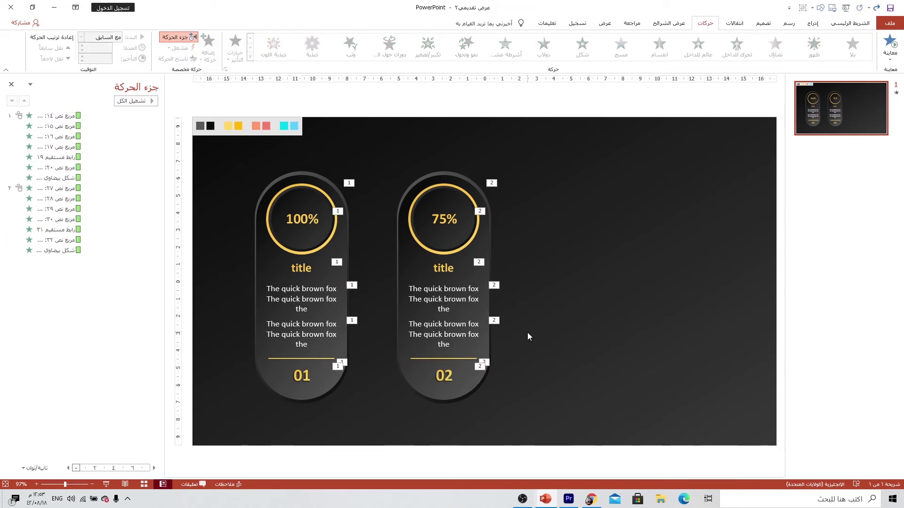
{"action": "left_click", "coordinate": [428, 189]}
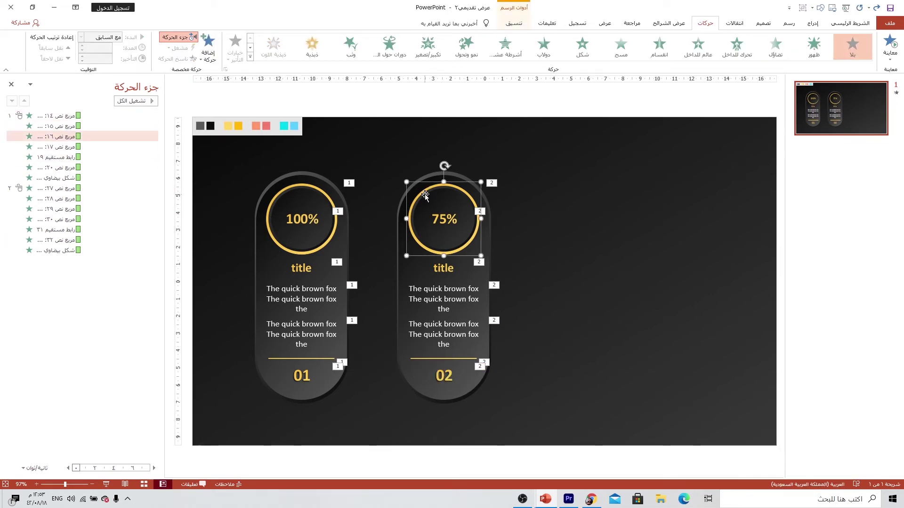
Set both gradient stops of the second card's ring to the coral swatch colour
{"action": "right_click", "coordinate": [425, 193]}
{"action": "left_click", "coordinate": [386, 386]}
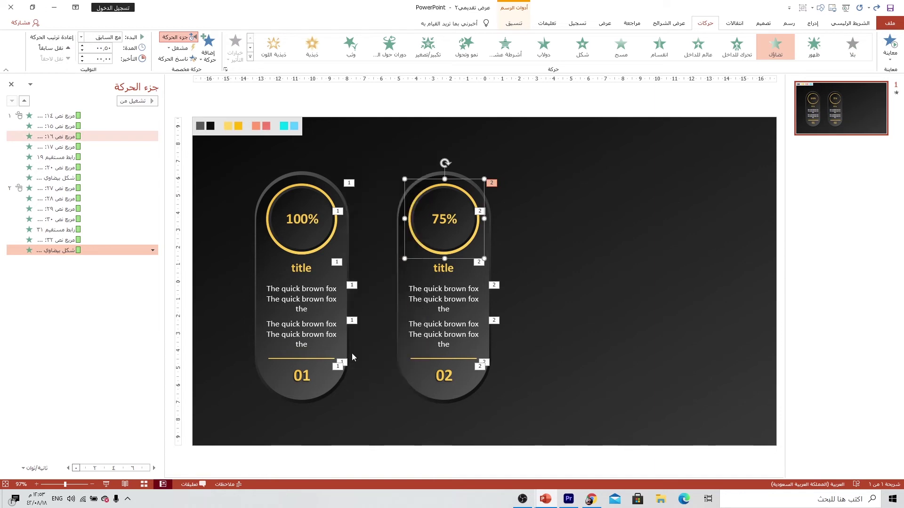
{"action": "left_click", "coordinate": [53, 285]}
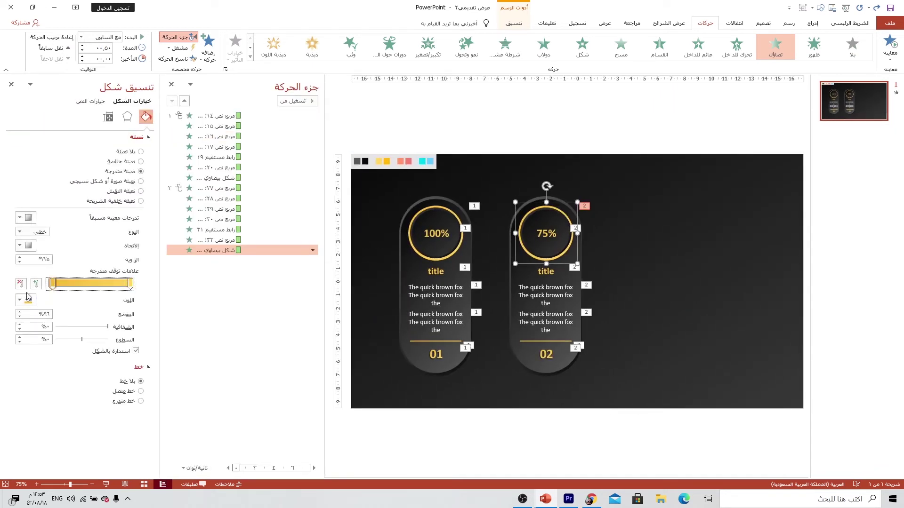
{"action": "left_click", "coordinate": [27, 298]}
{"action": "left_click", "coordinate": [61, 410]}
{"action": "left_click", "coordinate": [412, 160]}
{"action": "left_click", "coordinate": [132, 283]}
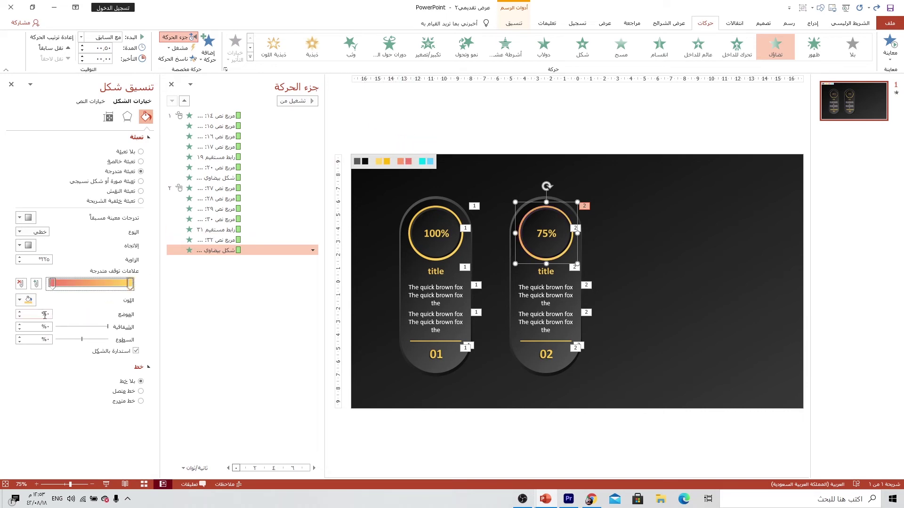
{"action": "left_click", "coordinate": [31, 304]}
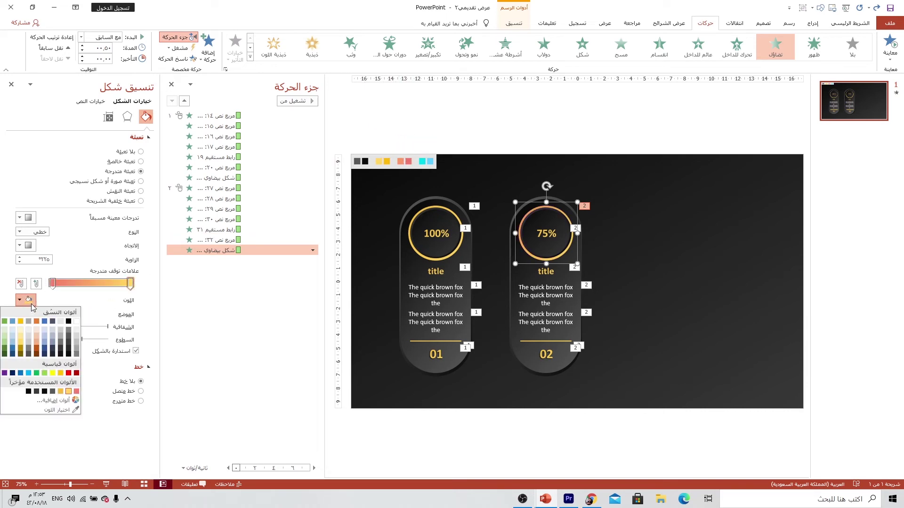
{"action": "left_click", "coordinate": [60, 409]}
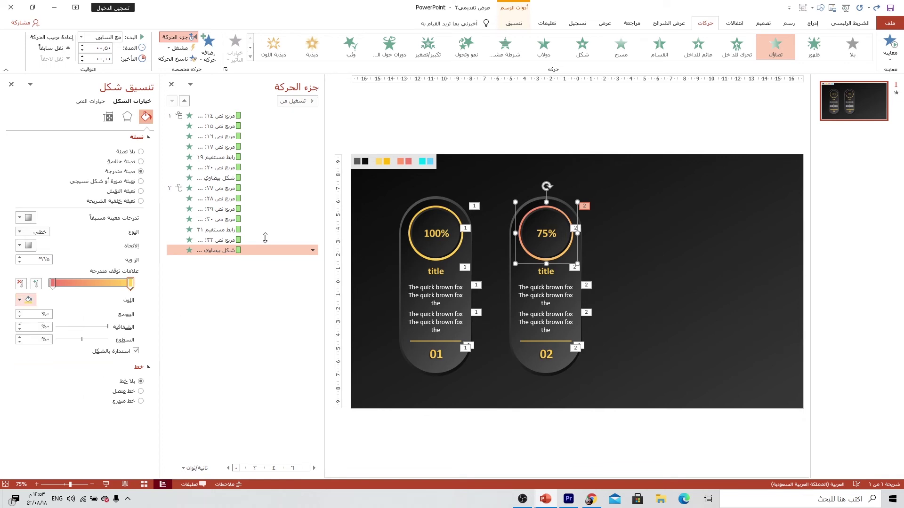
{"action": "left_click", "coordinate": [407, 160]}
Set both gradient stops of the line under 02 to coral
{"action": "left_click", "coordinate": [555, 241]}
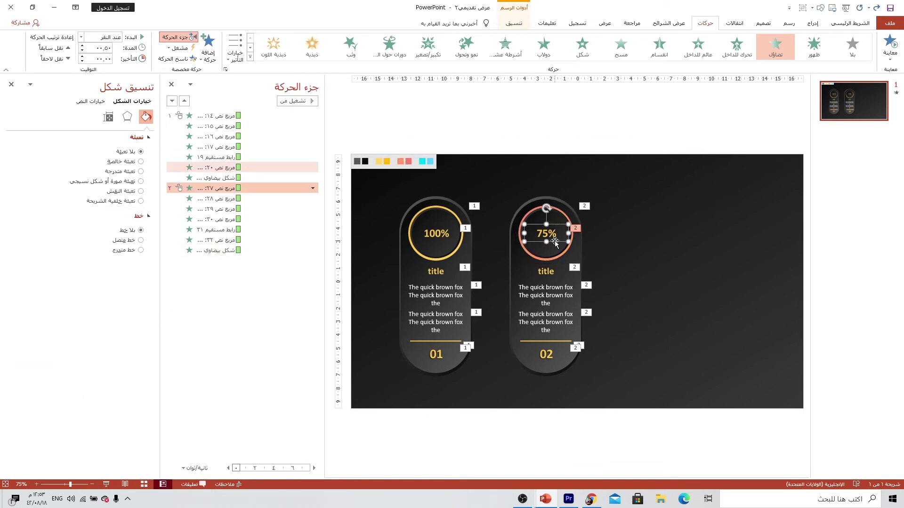
{"action": "left_click", "coordinate": [542, 342]}
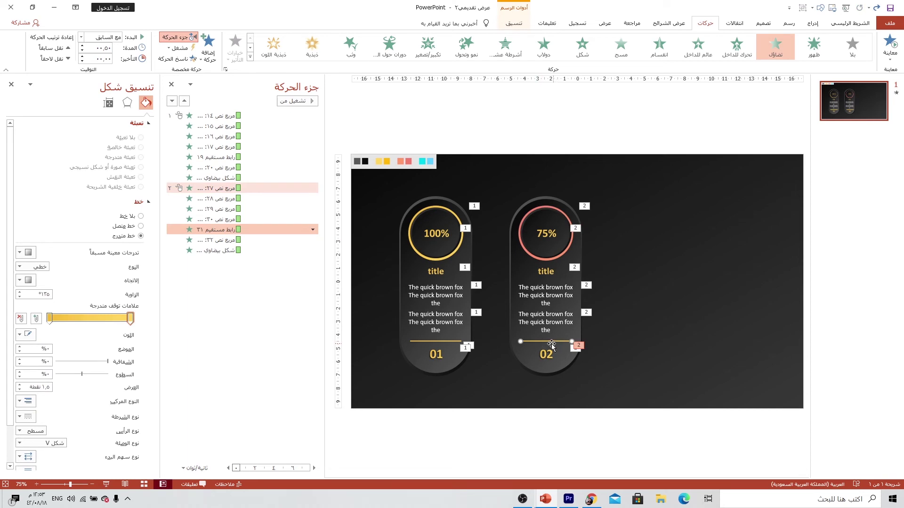
{"action": "left_click", "coordinate": [27, 335]}
{"action": "left_click", "coordinate": [62, 445]}
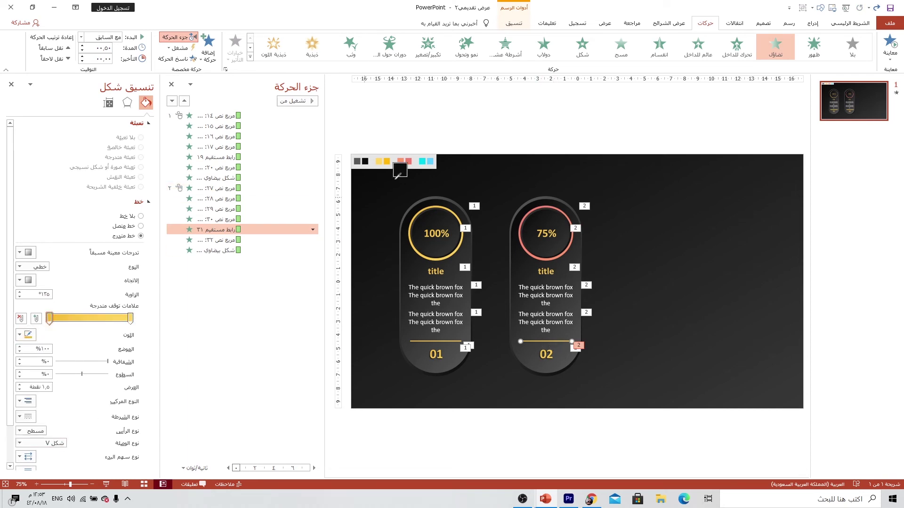
{"action": "left_click", "coordinate": [409, 162]}
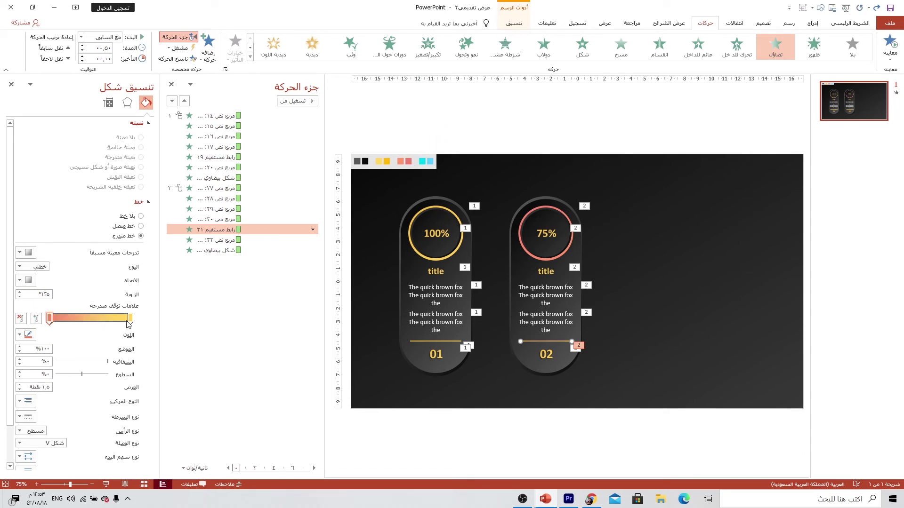
{"action": "left_click", "coordinate": [28, 335]}
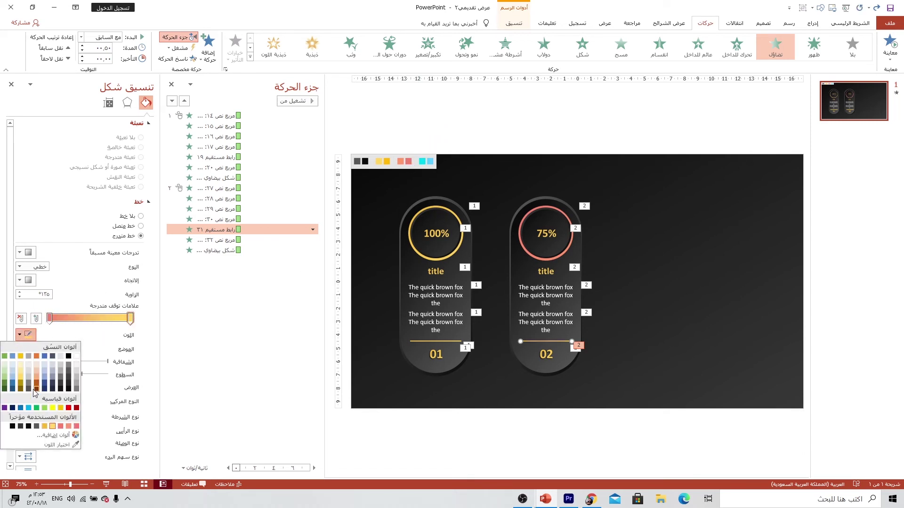
{"action": "left_click", "coordinate": [60, 444]}
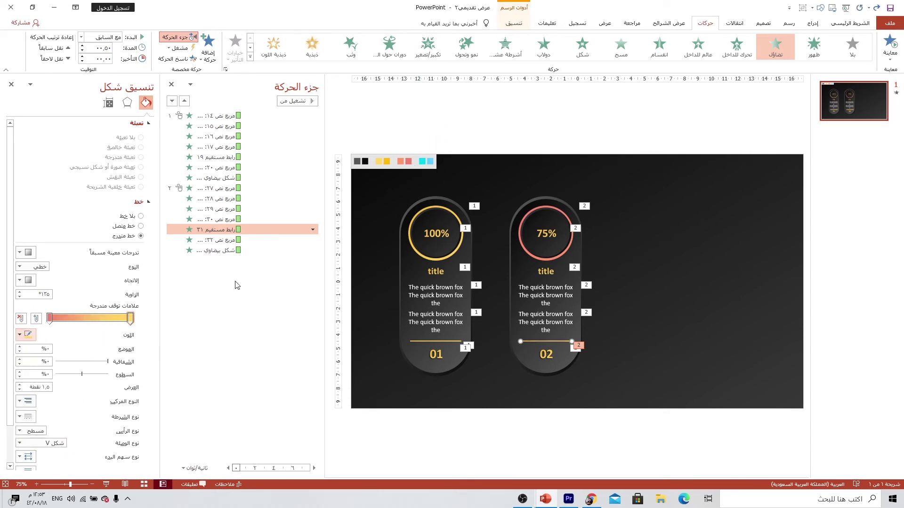
{"action": "left_click", "coordinate": [404, 162]}
{"action": "left_click", "coordinate": [543, 234]}
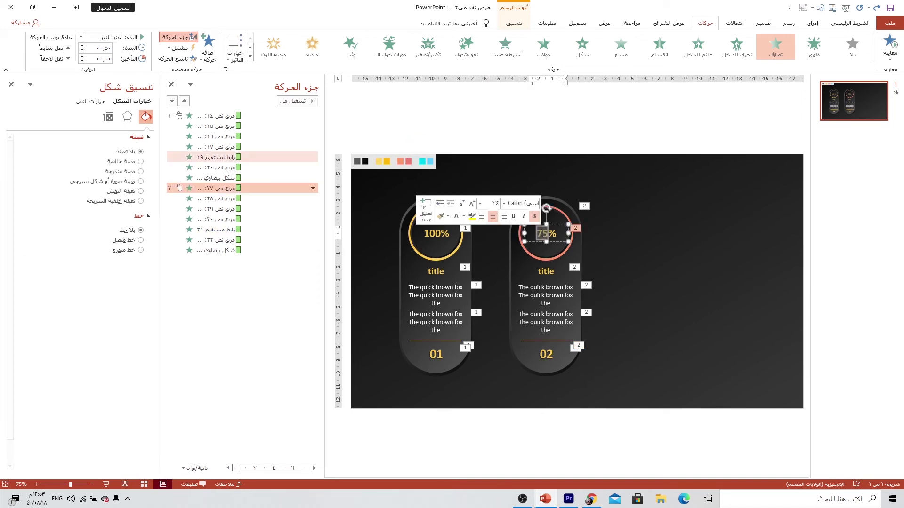
Give the 75% text a coral-to-pink gradient text fill
{"action": "right_click", "coordinate": [543, 234]}
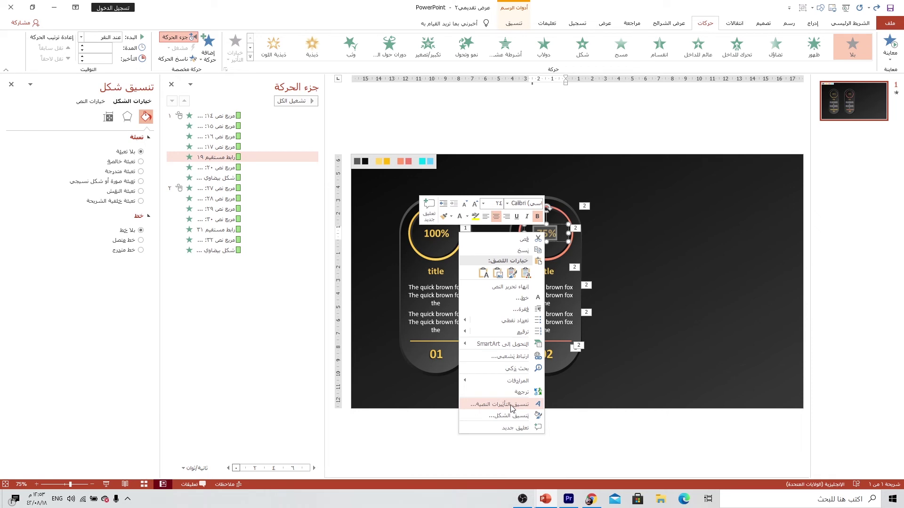
{"action": "left_click", "coordinate": [503, 405]}
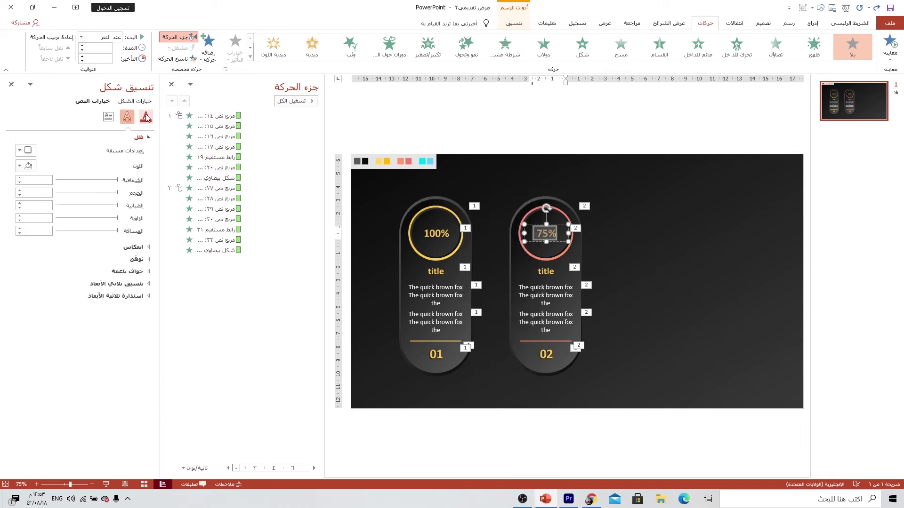
{"action": "left_click", "coordinate": [27, 290]}
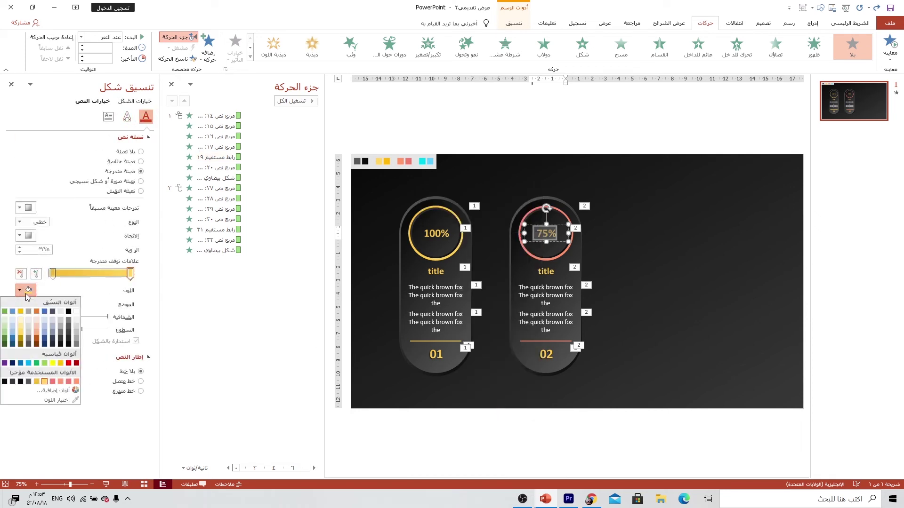
{"action": "left_click", "coordinate": [69, 381]}
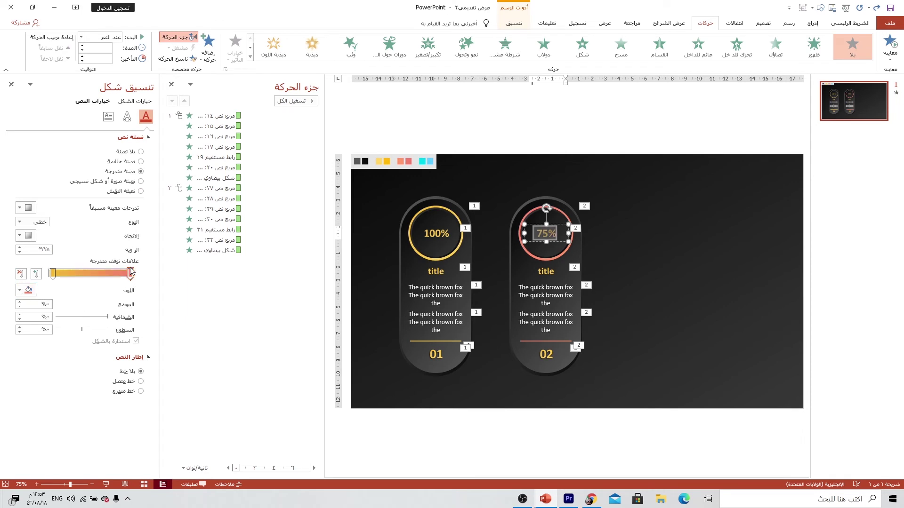
{"action": "key", "text": "ctrl+z"}
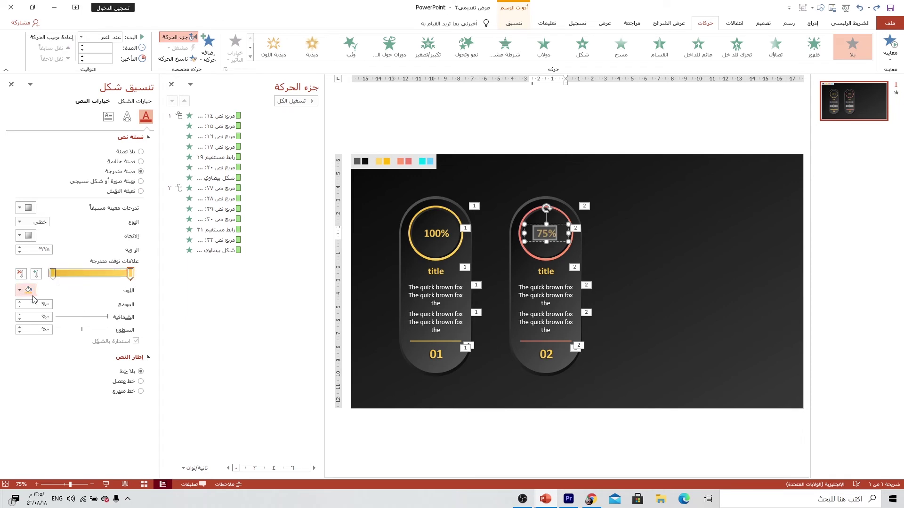
{"action": "left_click", "coordinate": [29, 293]}
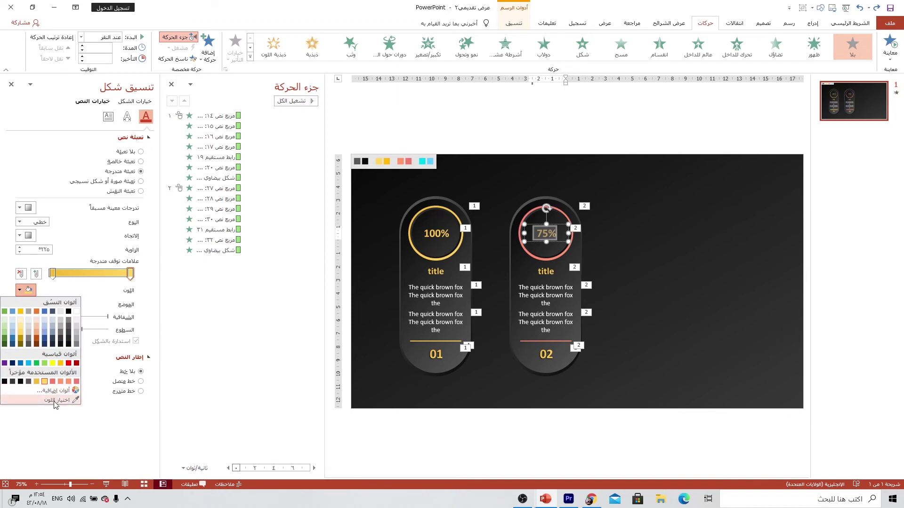
{"action": "left_click", "coordinate": [70, 384]}
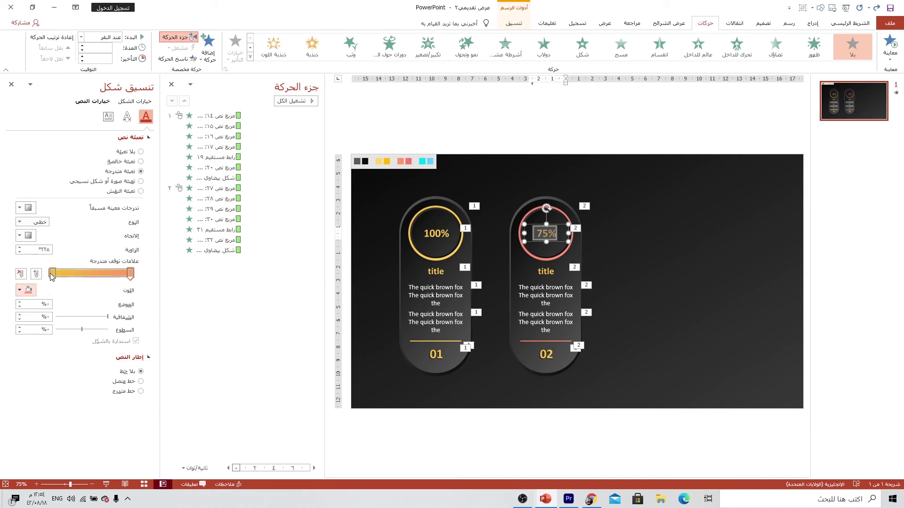
{"action": "left_click", "coordinate": [28, 290]}
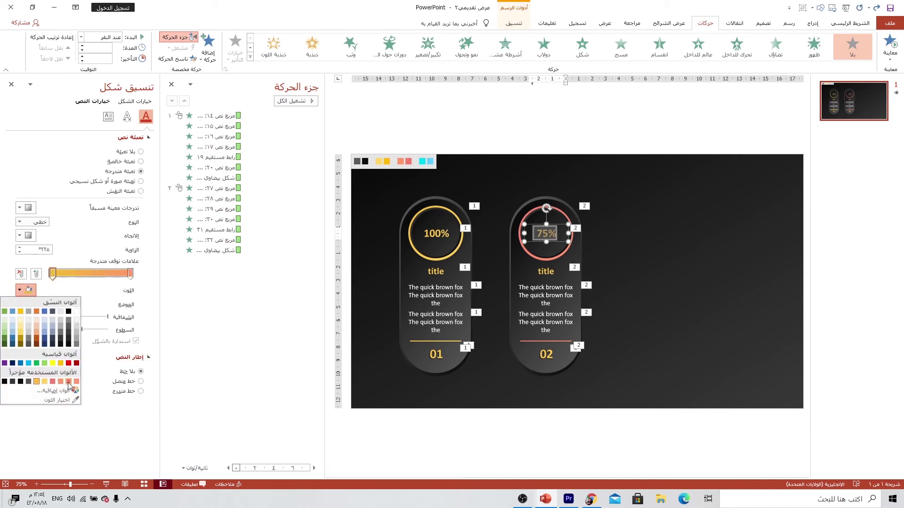
{"action": "left_click", "coordinate": [69, 384]}
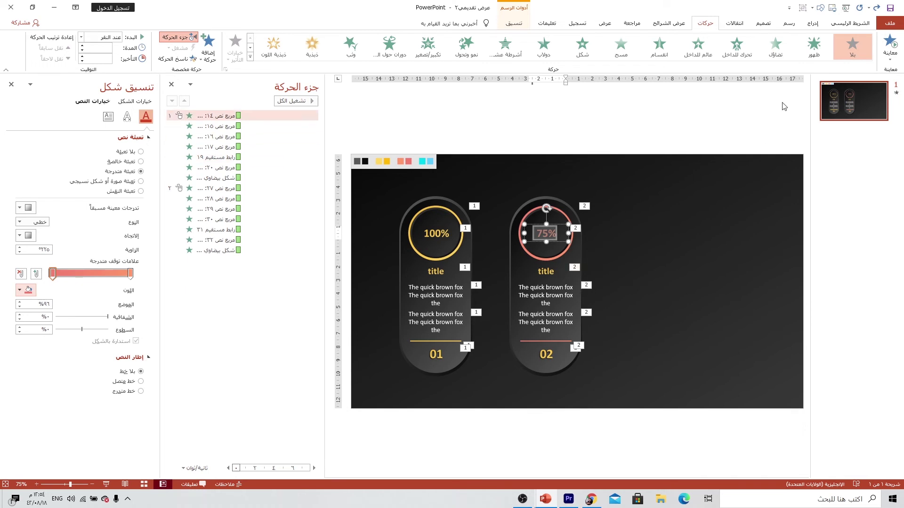
Format-paint the coral styling onto the second title and 02, then set 02 to size 28
{"action": "left_click", "coordinate": [850, 23]}
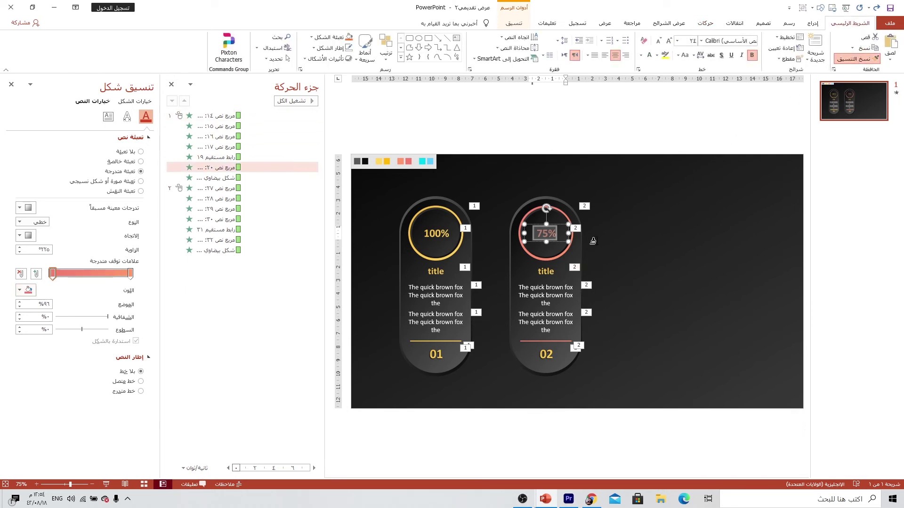
{"action": "left_click", "coordinate": [546, 273]}
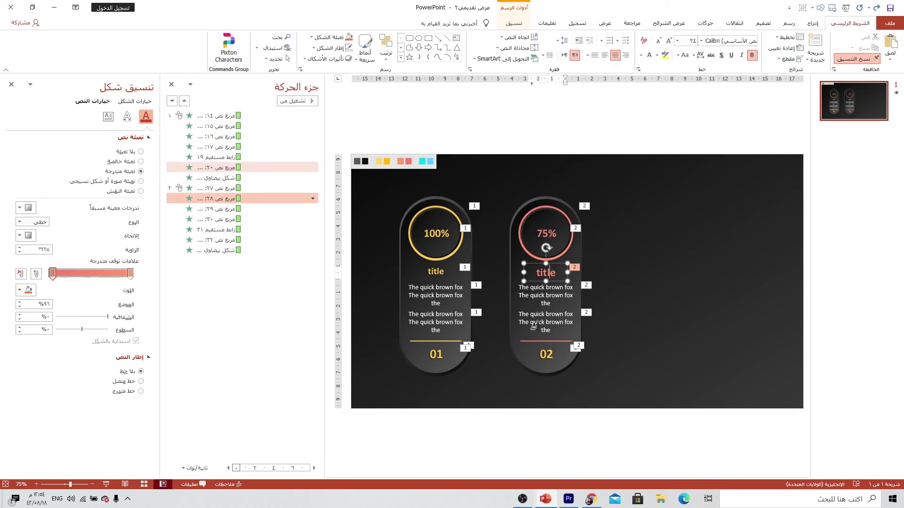
{"action": "left_click", "coordinate": [541, 353]}
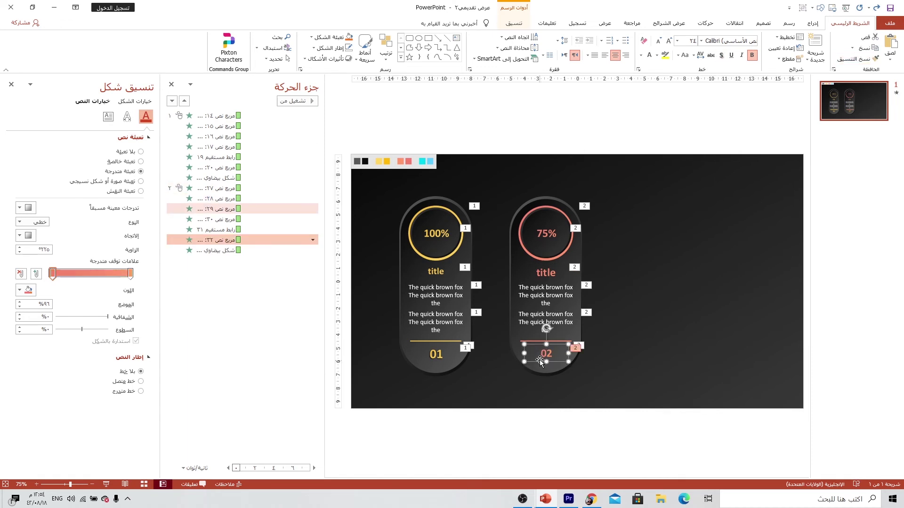
{"action": "left_click", "coordinate": [668, 43]}
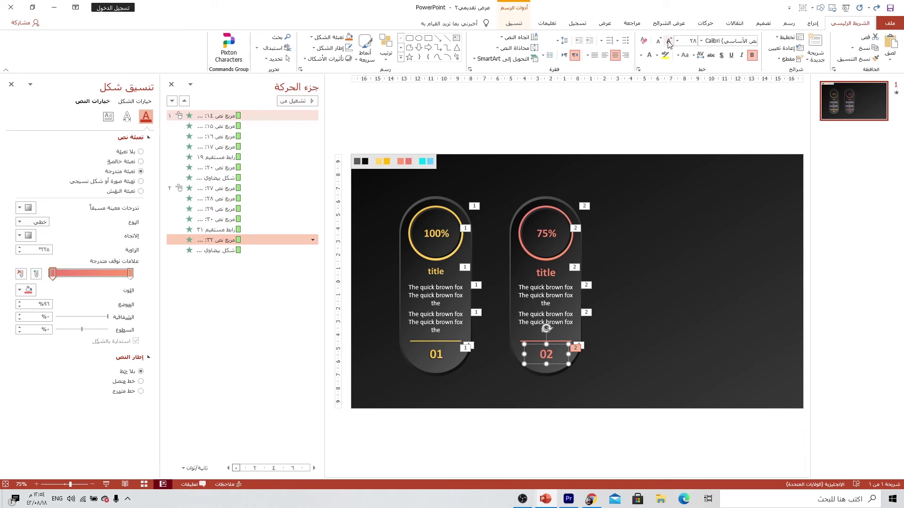
Select all shapes of the coral 75% card and Ctrl-drag a copy to the right
{"action": "left_click", "coordinate": [629, 256]}
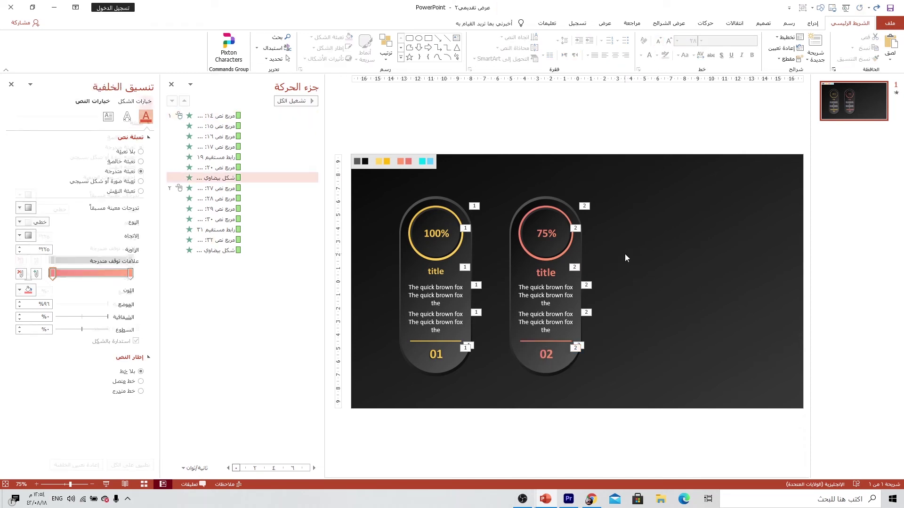
{"action": "left_click_drag", "start_coordinate": [629, 163], "coordinate": [487, 394]}
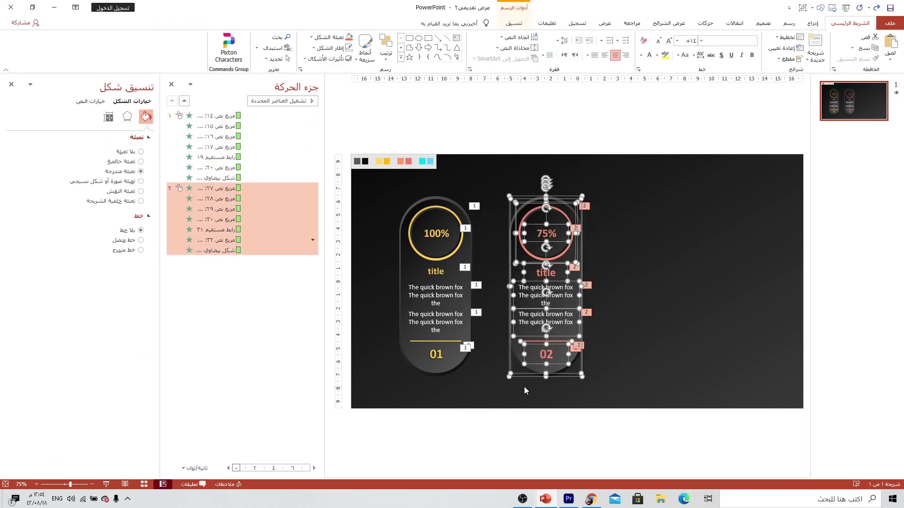
{"action": "left_click_drag", "start_coordinate": [565, 366], "coordinate": [669, 363]}
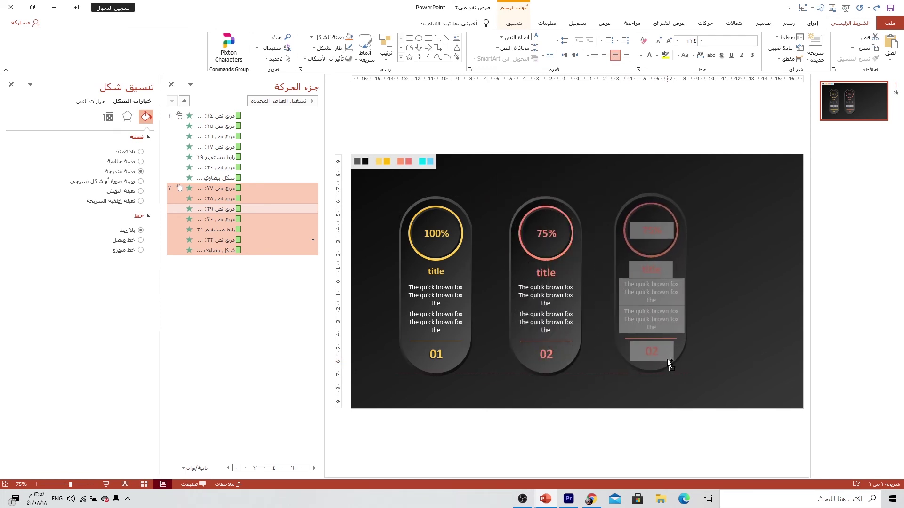
{"action": "left_click_drag", "start_coordinate": [667, 359], "coordinate": [668, 359]}
Change the third card's value from 75% to 50%
{"action": "left_click", "coordinate": [719, 269]}
{"action": "double_click", "coordinate": [648, 230]}
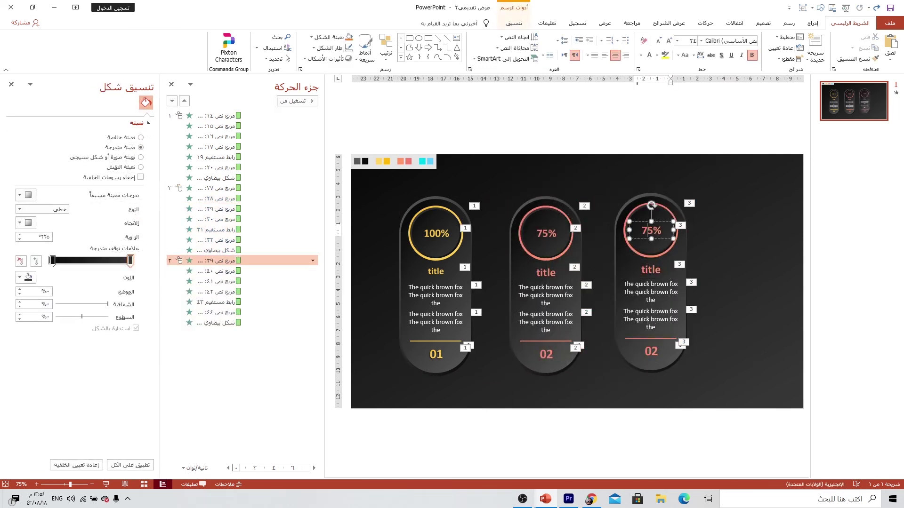
{"action": "type", "text": "50"}
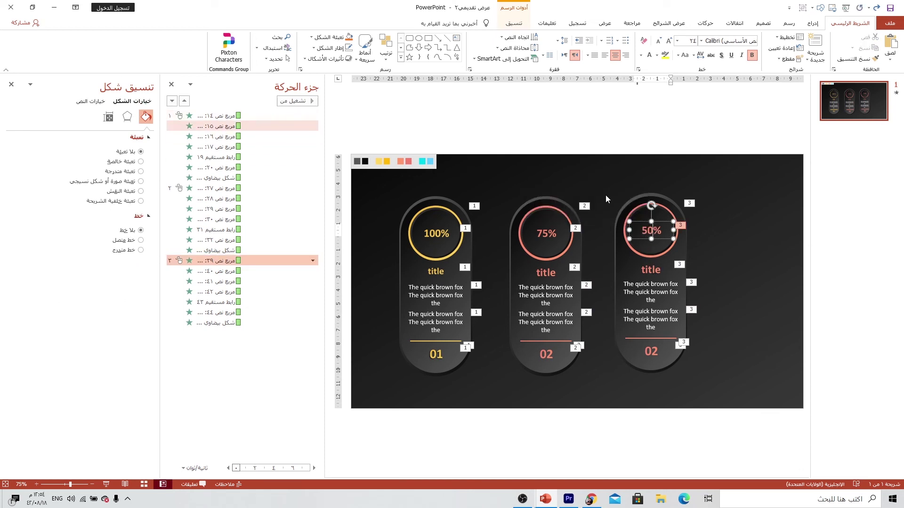
Make the third card's ring gradient start with light blue sampled from the slide
{"action": "left_click", "coordinate": [630, 205]}
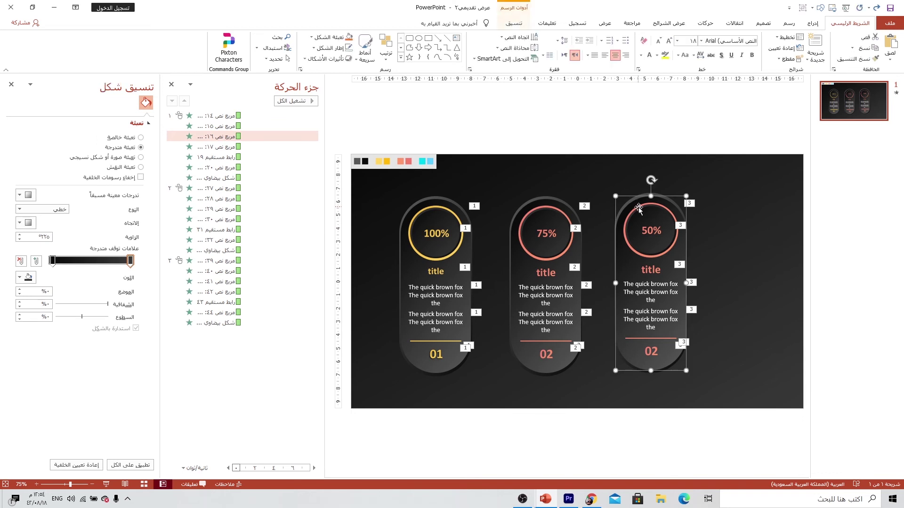
{"action": "left_click", "coordinate": [640, 209]}
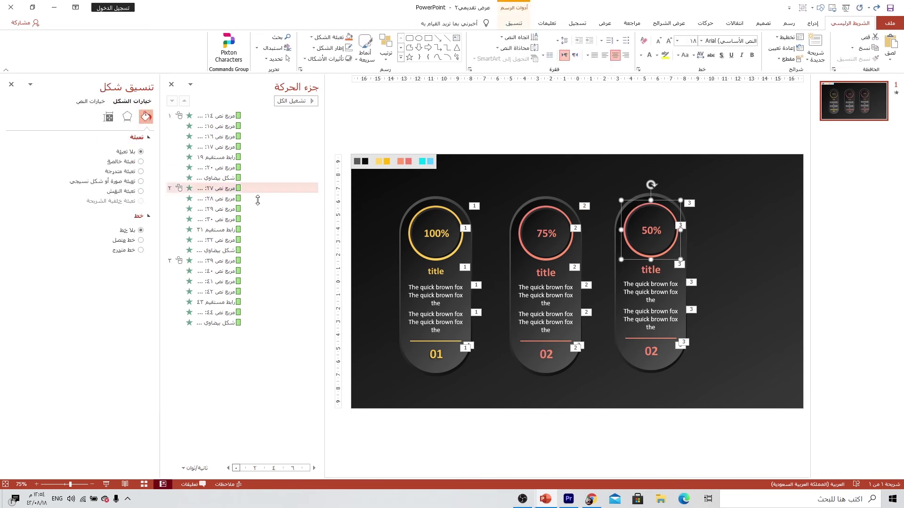
{"action": "left_click", "coordinate": [629, 216]}
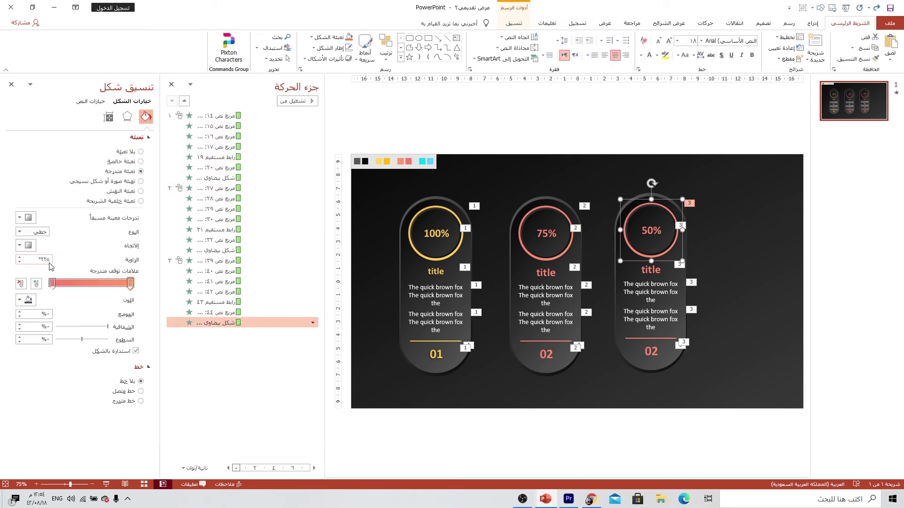
{"action": "left_click", "coordinate": [53, 282]}
{"action": "left_click", "coordinate": [19, 299]}
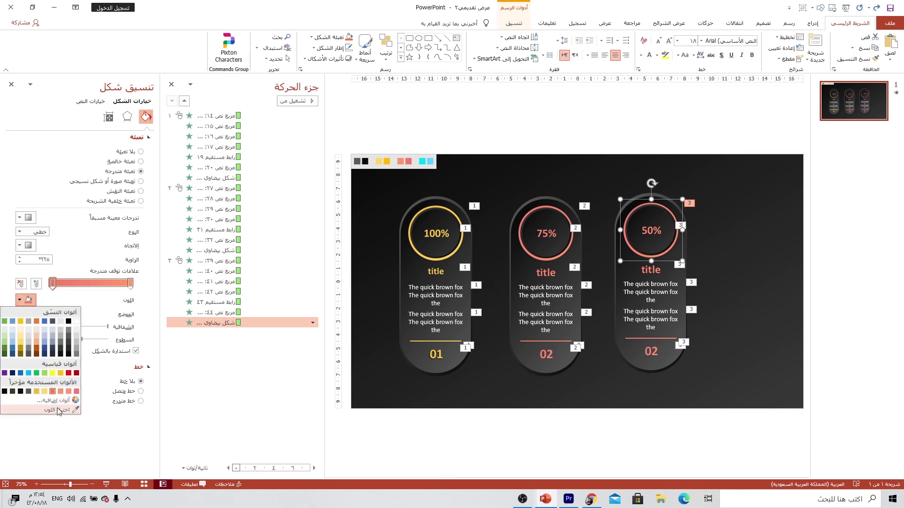
{"action": "left_click", "coordinate": [23, 408]}
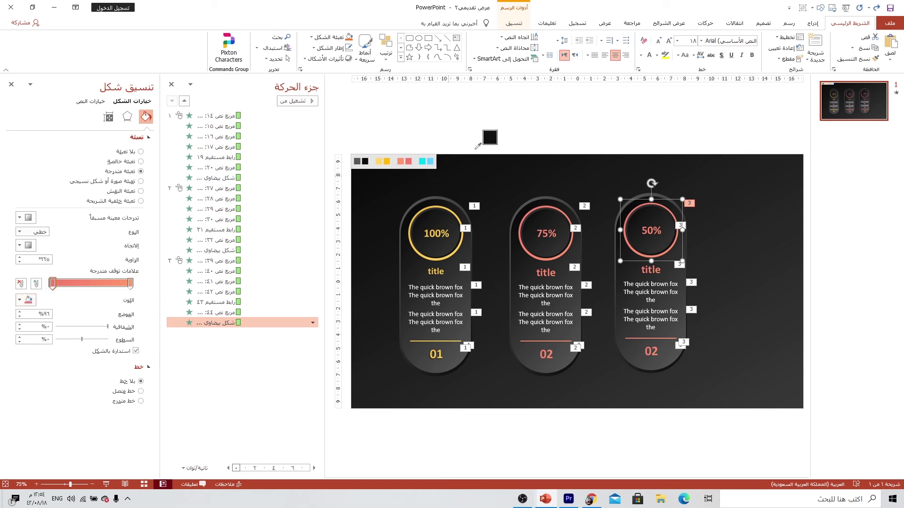
{"action": "left_click", "coordinate": [431, 161]}
{"action": "left_click", "coordinate": [133, 289]}
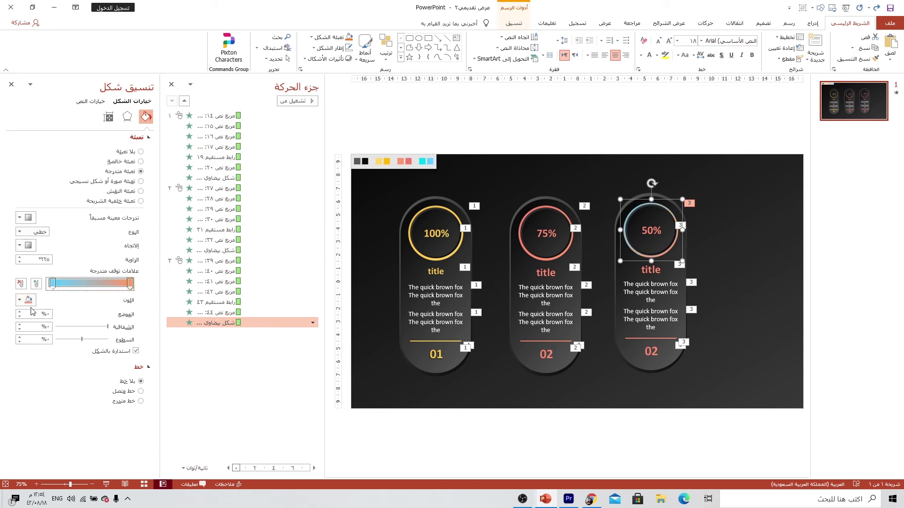
{"action": "left_click", "coordinate": [20, 300]}
{"action": "key", "text": "Escape"}
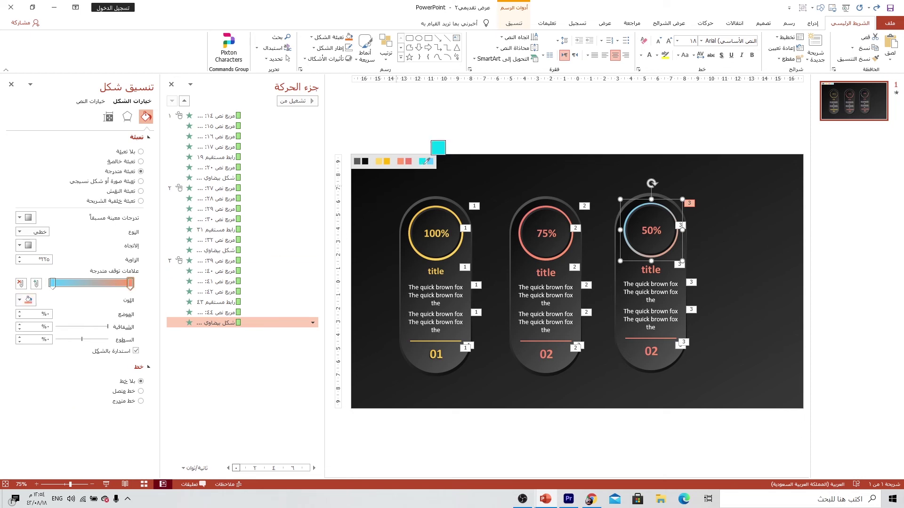
Finish the ring in cyan and give the 50% text a cyan gradient fill
{"action": "left_click", "coordinate": [425, 161]}
{"action": "double_click", "coordinate": [651, 228]}
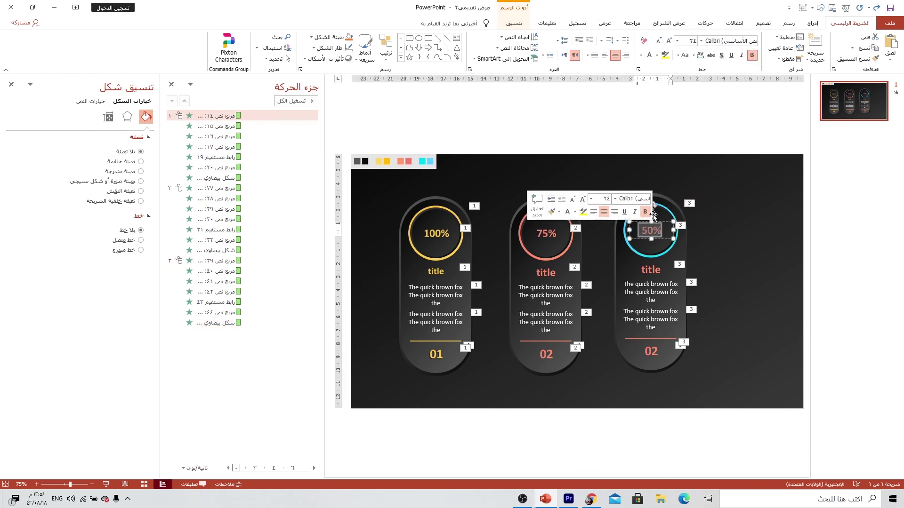
{"action": "right_click", "coordinate": [651, 228]}
{"action": "left_click", "coordinate": [615, 410]}
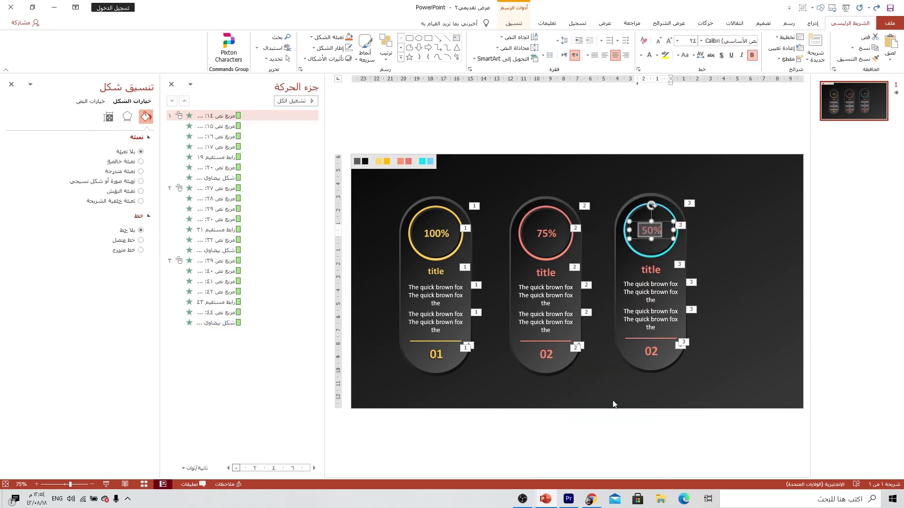
{"action": "left_click", "coordinate": [146, 117]}
{"action": "left_click", "coordinate": [147, 117]}
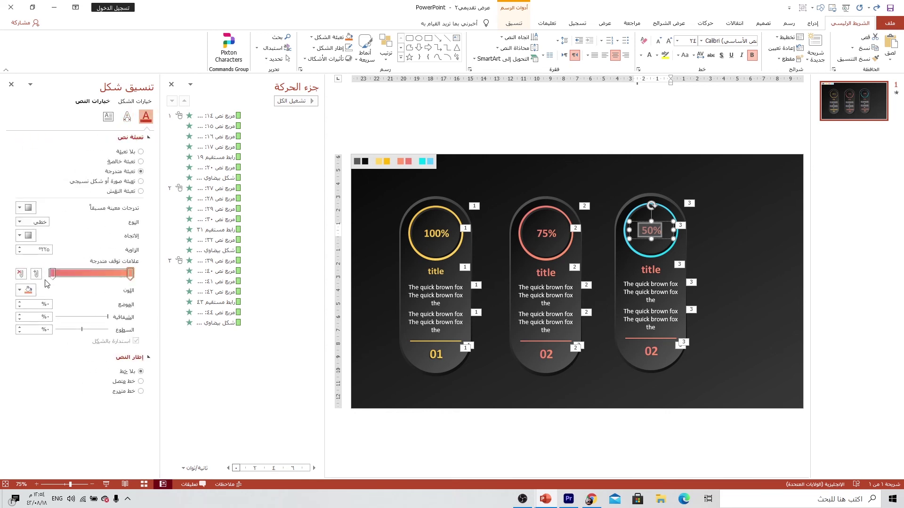
{"action": "left_click", "coordinate": [52, 277]}
{"action": "left_click", "coordinate": [27, 290]}
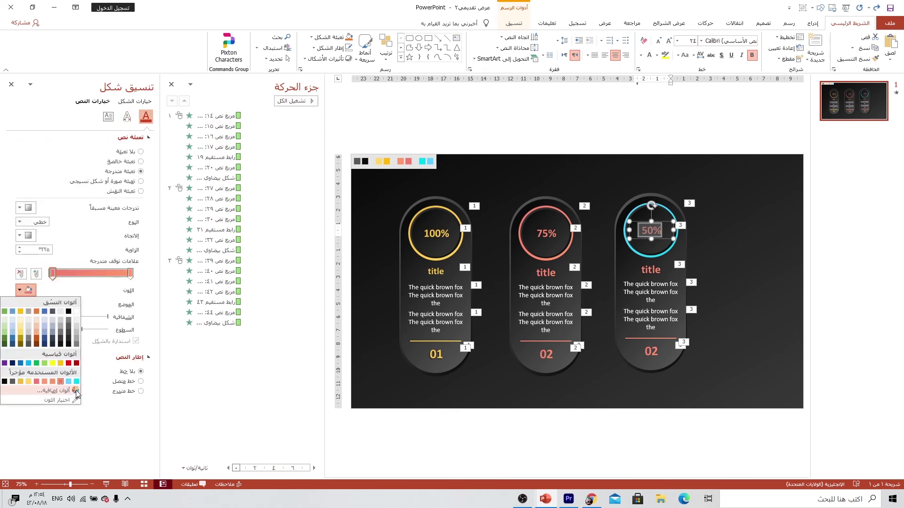
{"action": "left_click", "coordinate": [68, 385]}
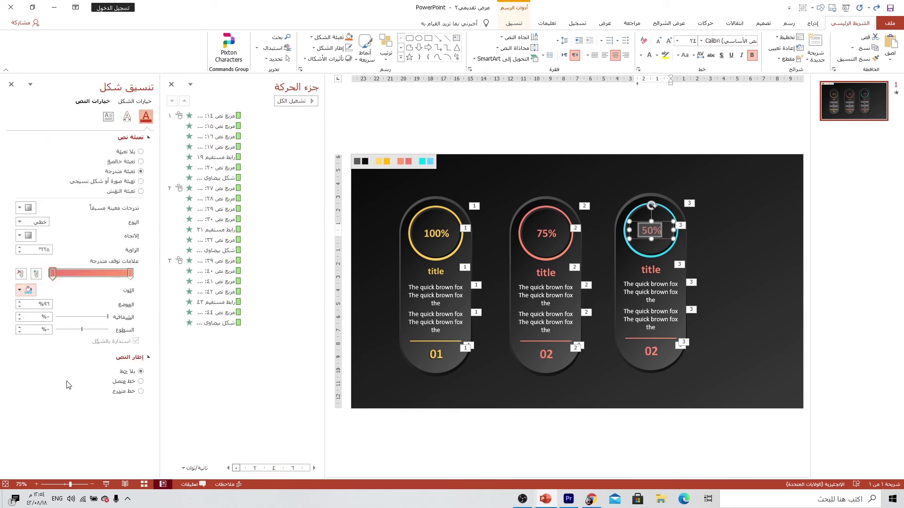
{"action": "left_click", "coordinate": [131, 274]}
{"action": "left_click", "coordinate": [27, 290]}
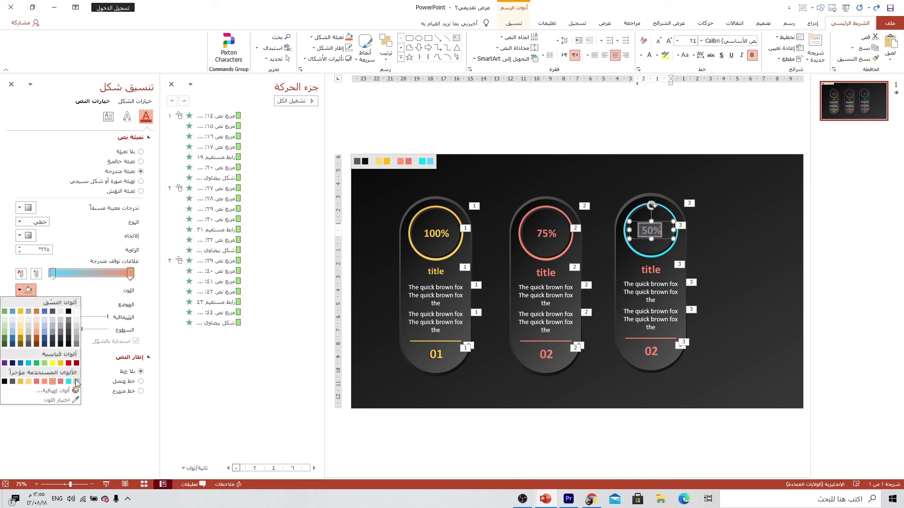
{"action": "left_click", "coordinate": [77, 381]}
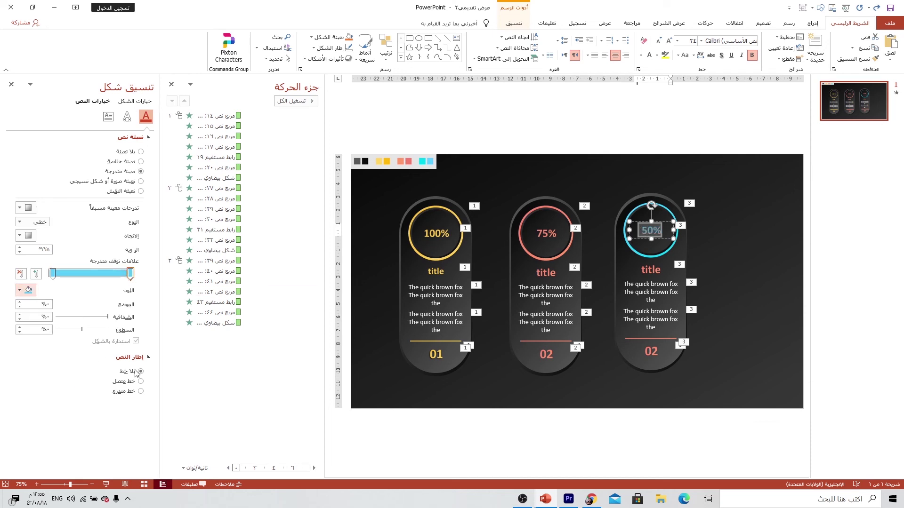
Format-paint the cyan styling onto the third title and 02, and set 02 to size 28
{"action": "double_click", "coordinate": [854, 59]}
{"action": "left_click", "coordinate": [650, 269]}
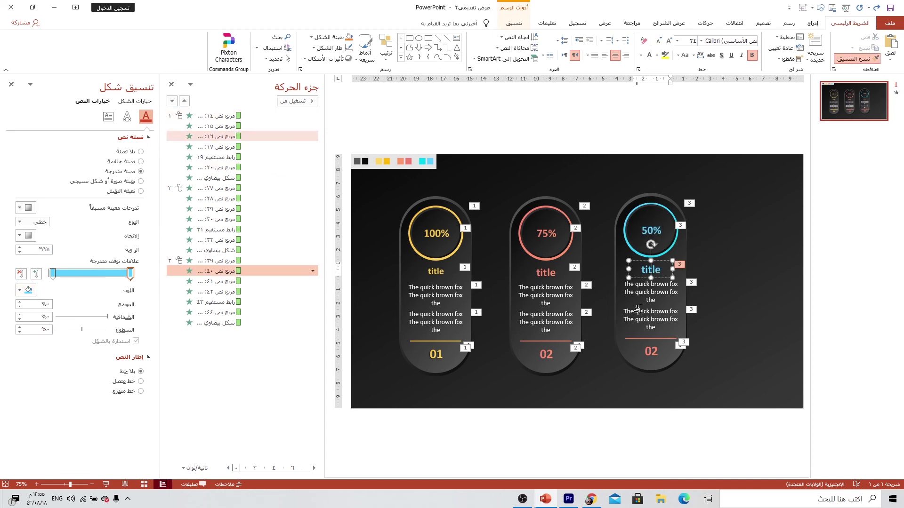
{"action": "left_click", "coordinate": [642, 351]}
{"action": "left_click", "coordinate": [645, 351]}
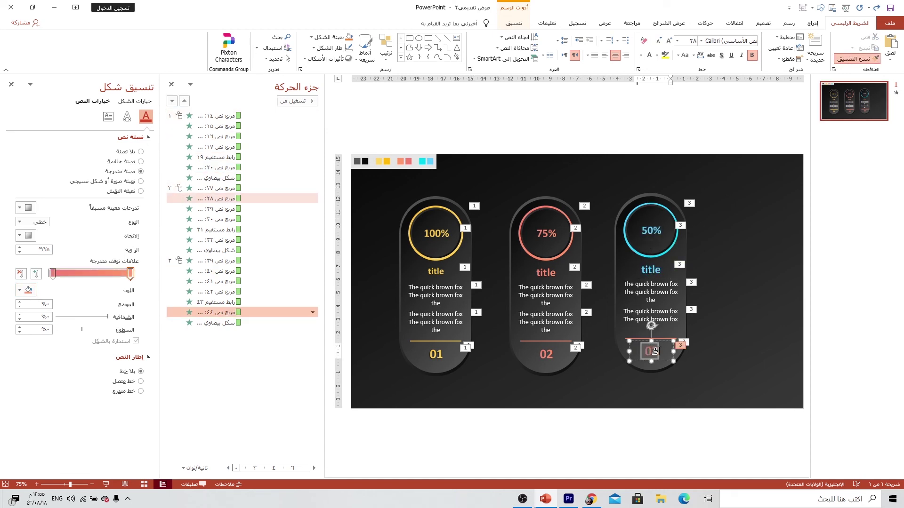
{"action": "key", "text": "Escape"}
{"action": "key", "text": "Escape"}
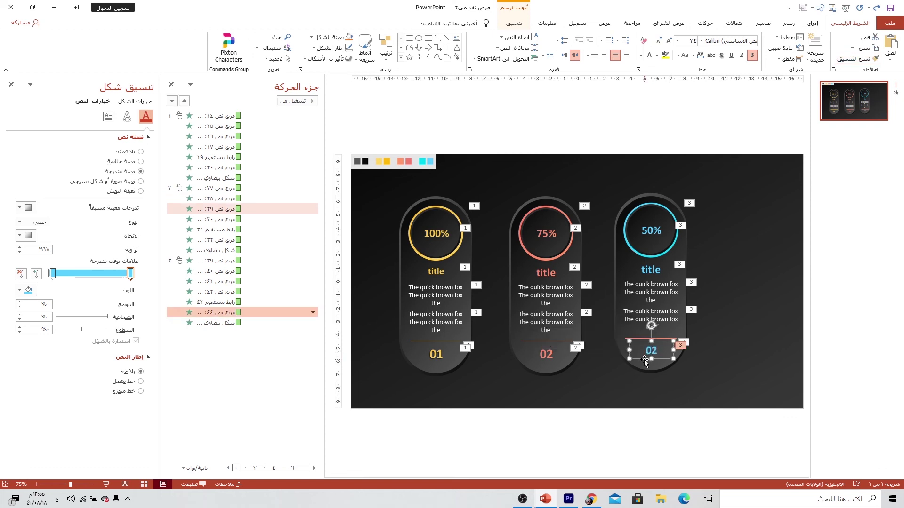
{"action": "left_click", "coordinate": [670, 41]}
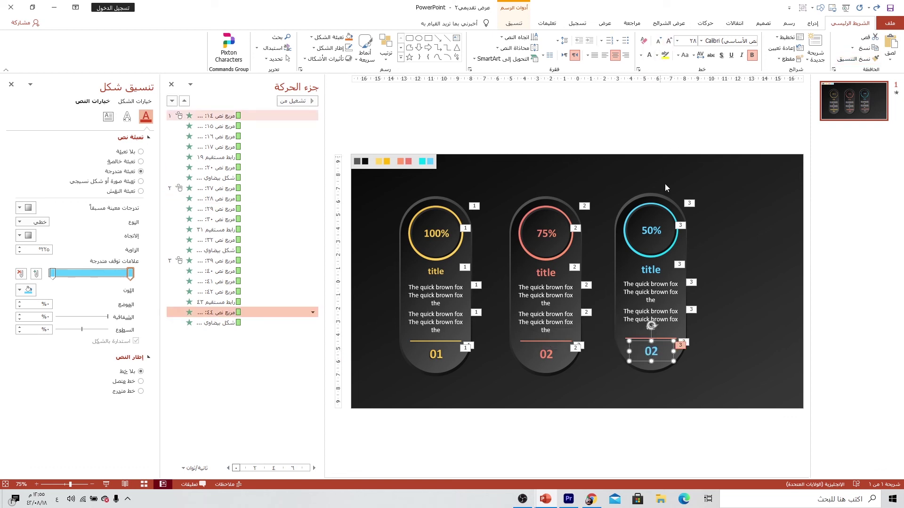
{"action": "left_click", "coordinate": [636, 340]}
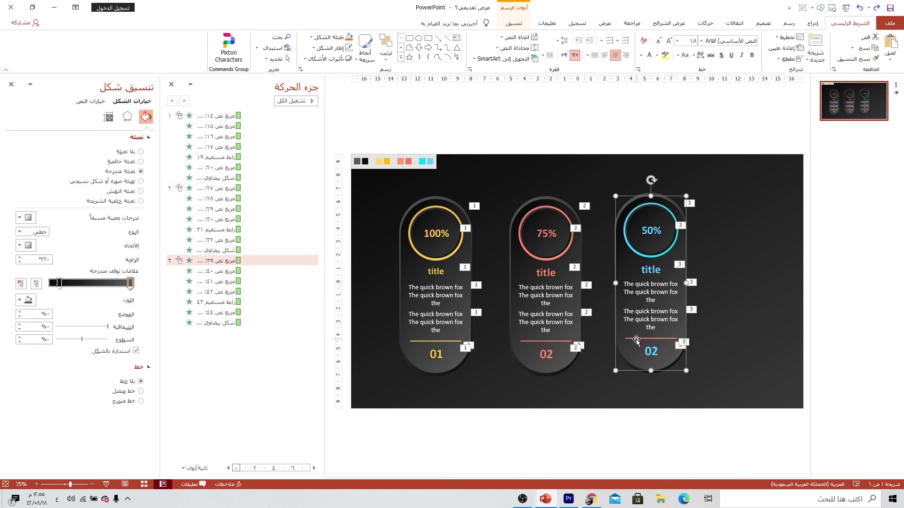
Set both gradient stops of the third card's divider line to cyan
{"action": "left_click", "coordinate": [637, 339]}
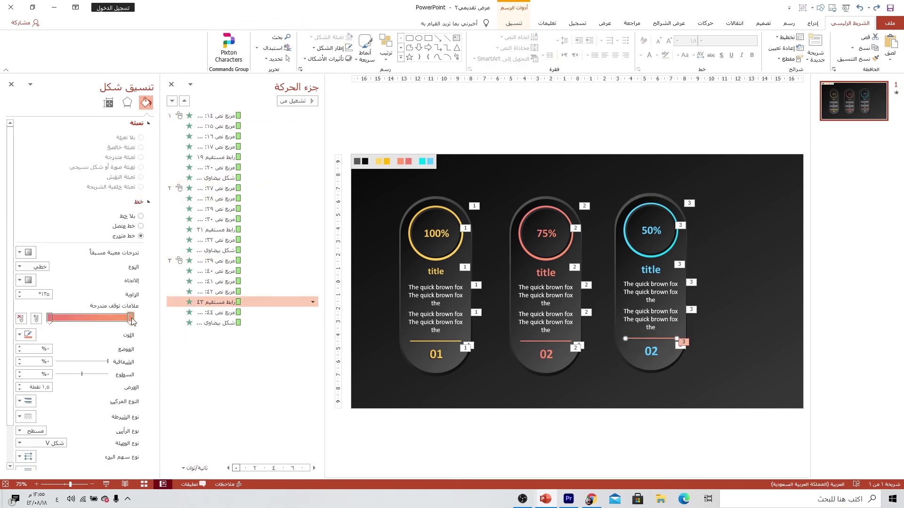
{"action": "left_click", "coordinate": [50, 318]}
{"action": "left_click", "coordinate": [19, 334]}
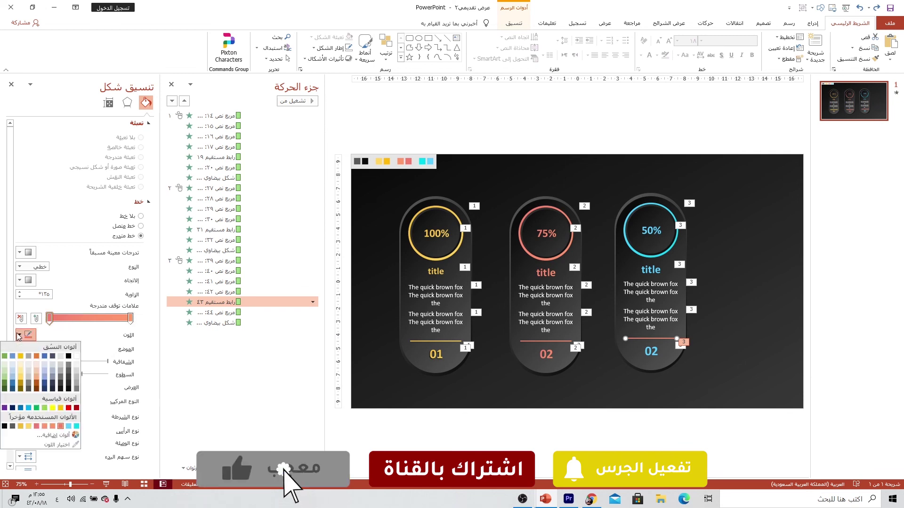
{"action": "left_click", "coordinate": [69, 426]}
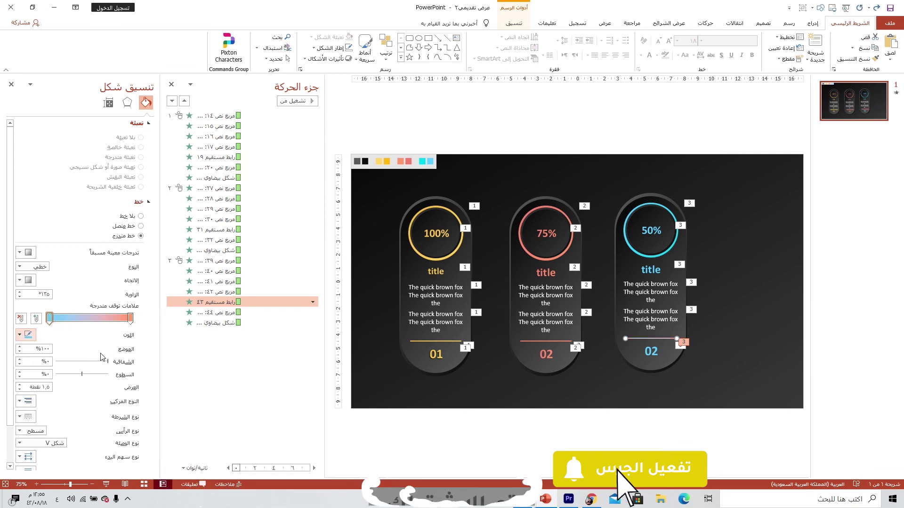
{"action": "left_click", "coordinate": [131, 318]}
{"action": "left_click", "coordinate": [19, 335]}
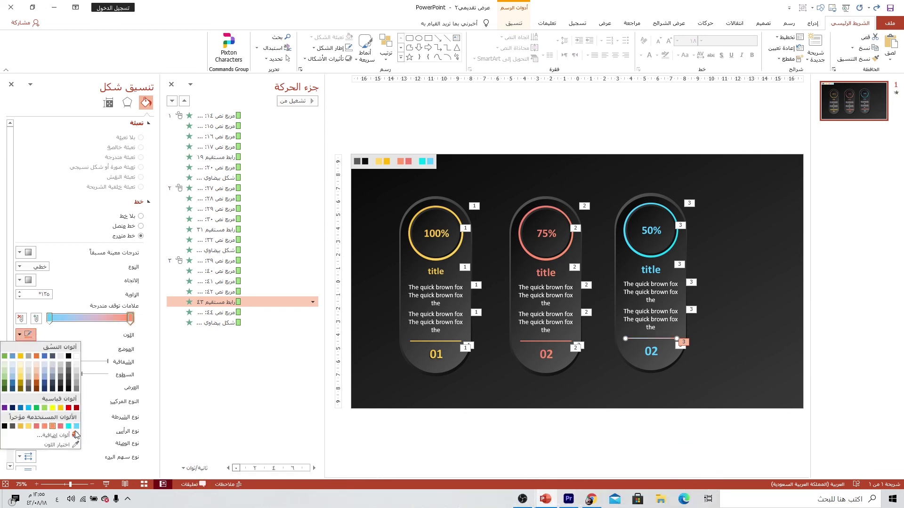
{"action": "left_click", "coordinate": [69, 427]}
Move all three cards slightly right and down, then start the slide show from this slide
{"action": "left_click", "coordinate": [225, 357]}
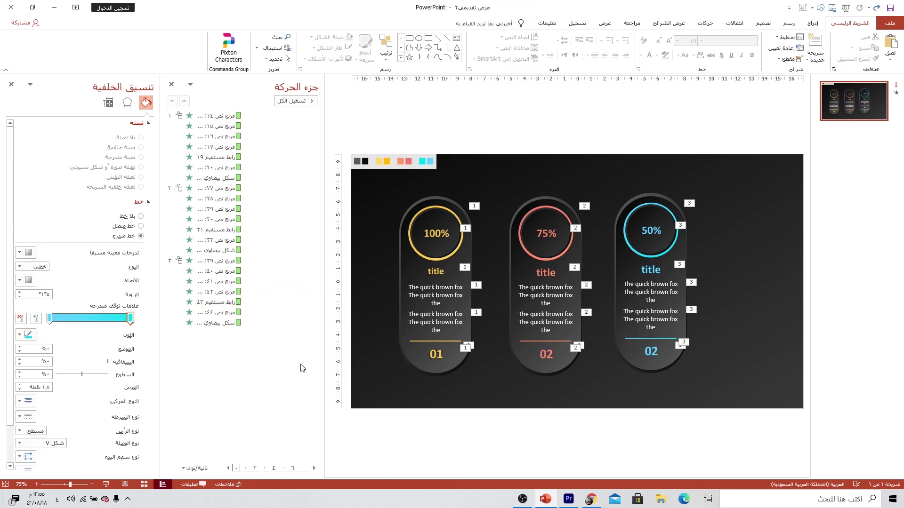
{"action": "left_click_drag", "start_coordinate": [369, 404], "coordinate": [743, 165]}
{"action": "left_click_drag", "start_coordinate": [419, 371], "coordinate": [451, 380]}
{"action": "left_click", "coordinate": [393, 173]}
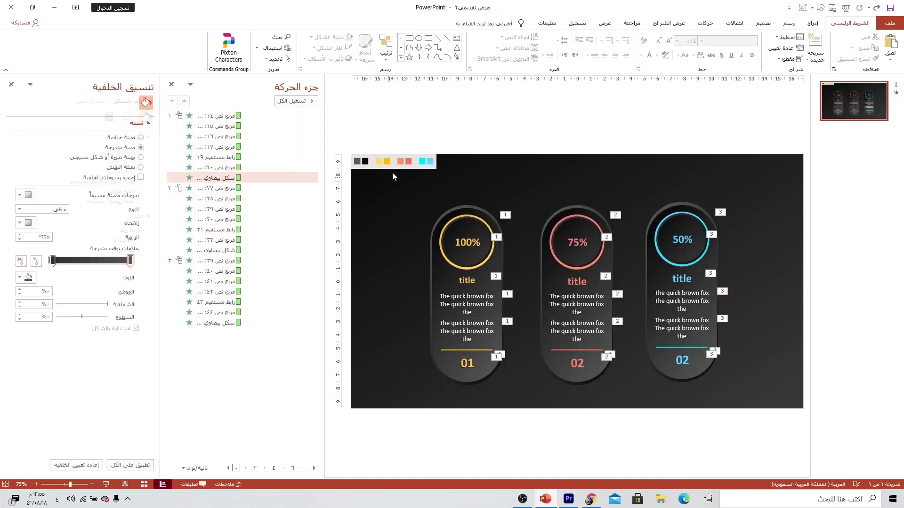
{"action": "left_click", "coordinate": [398, 259]}
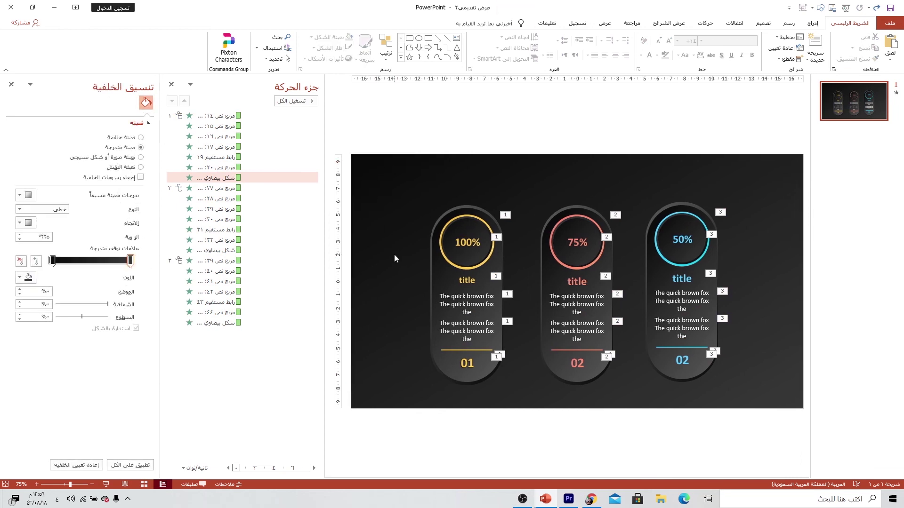
{"action": "left_click", "coordinate": [106, 484]}
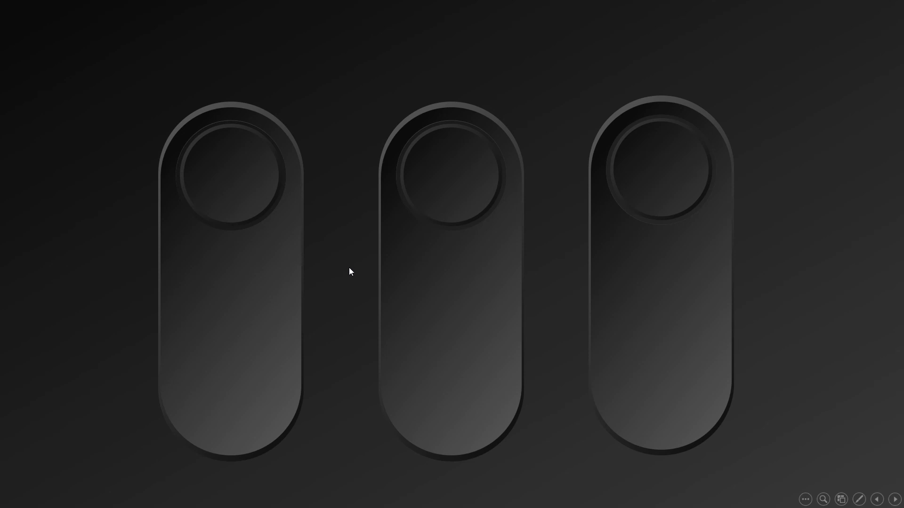
Advance the slideshow to animate in the yellow 100% card, then the coral 75% card
{"action": "left_click", "coordinate": [349, 268]}
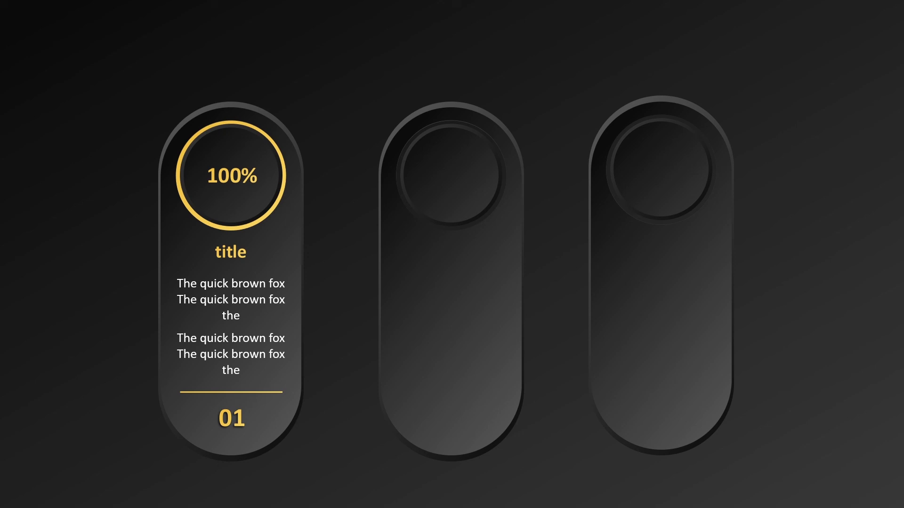
{"action": "key", "text": "Right"}
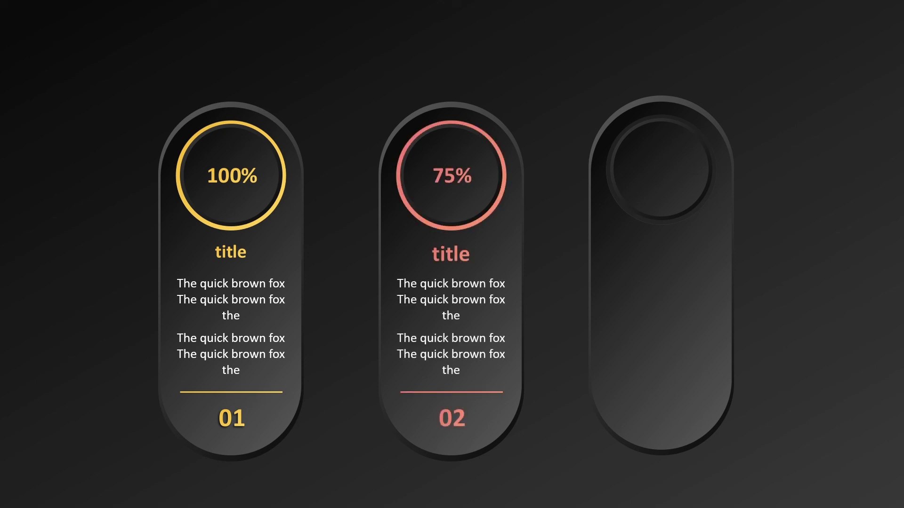